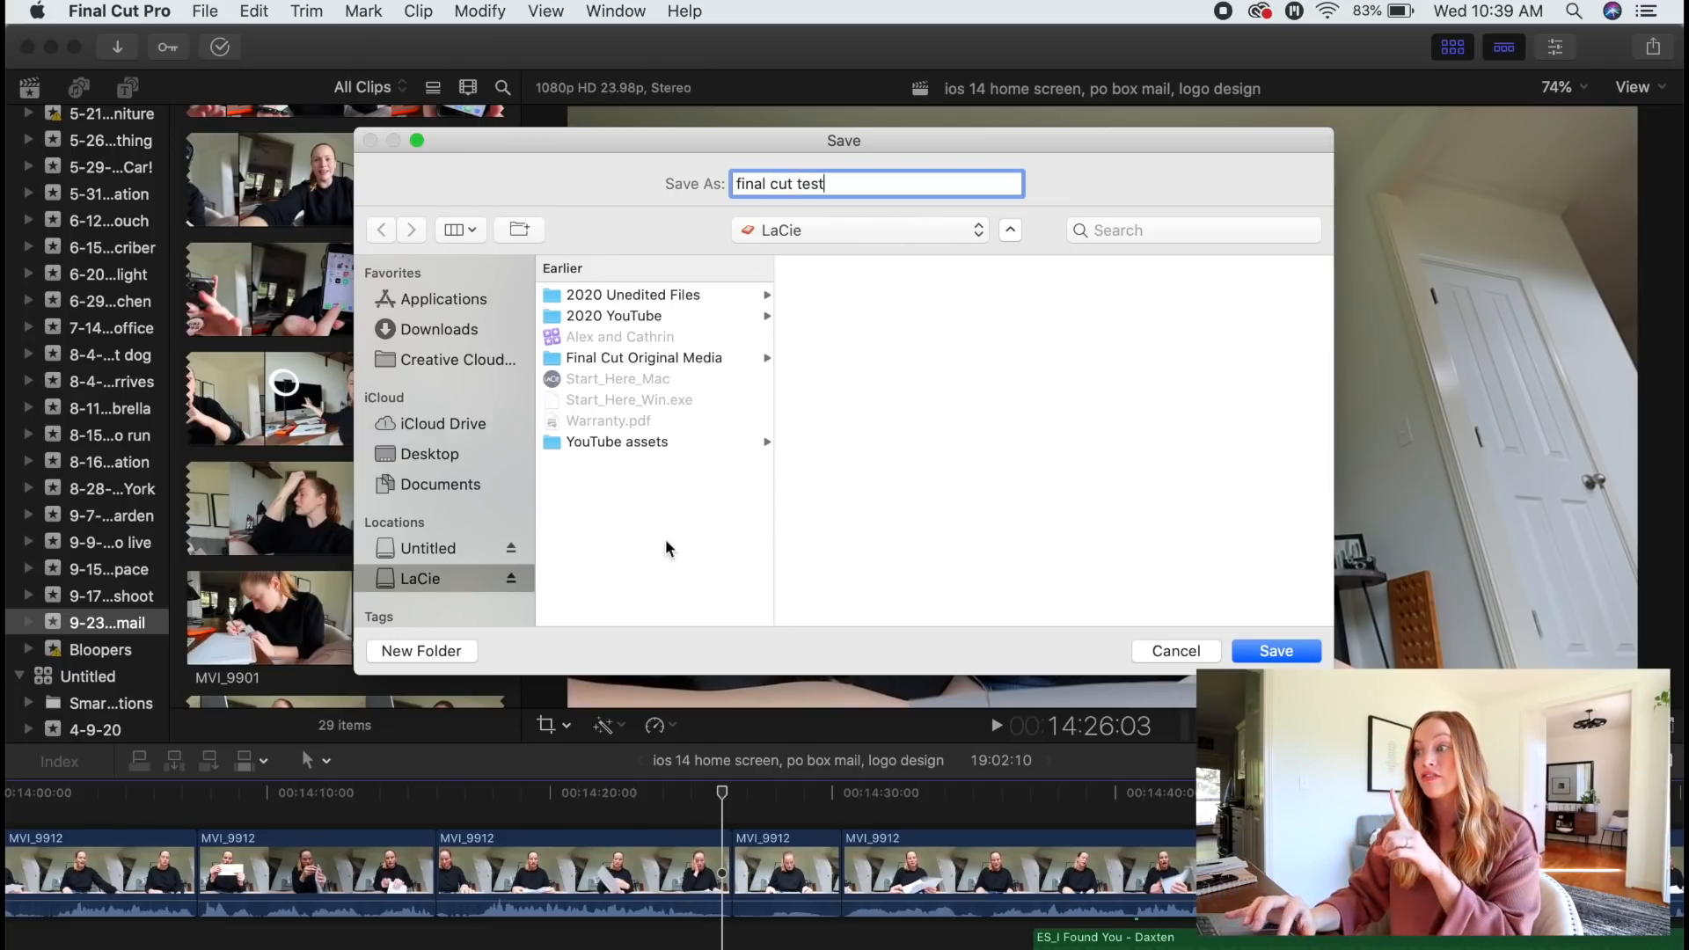
# Save the new library as "final cut test" on the LaCie drive
pyautogui.click(1276, 651)
pyautogui.click(208, 11)
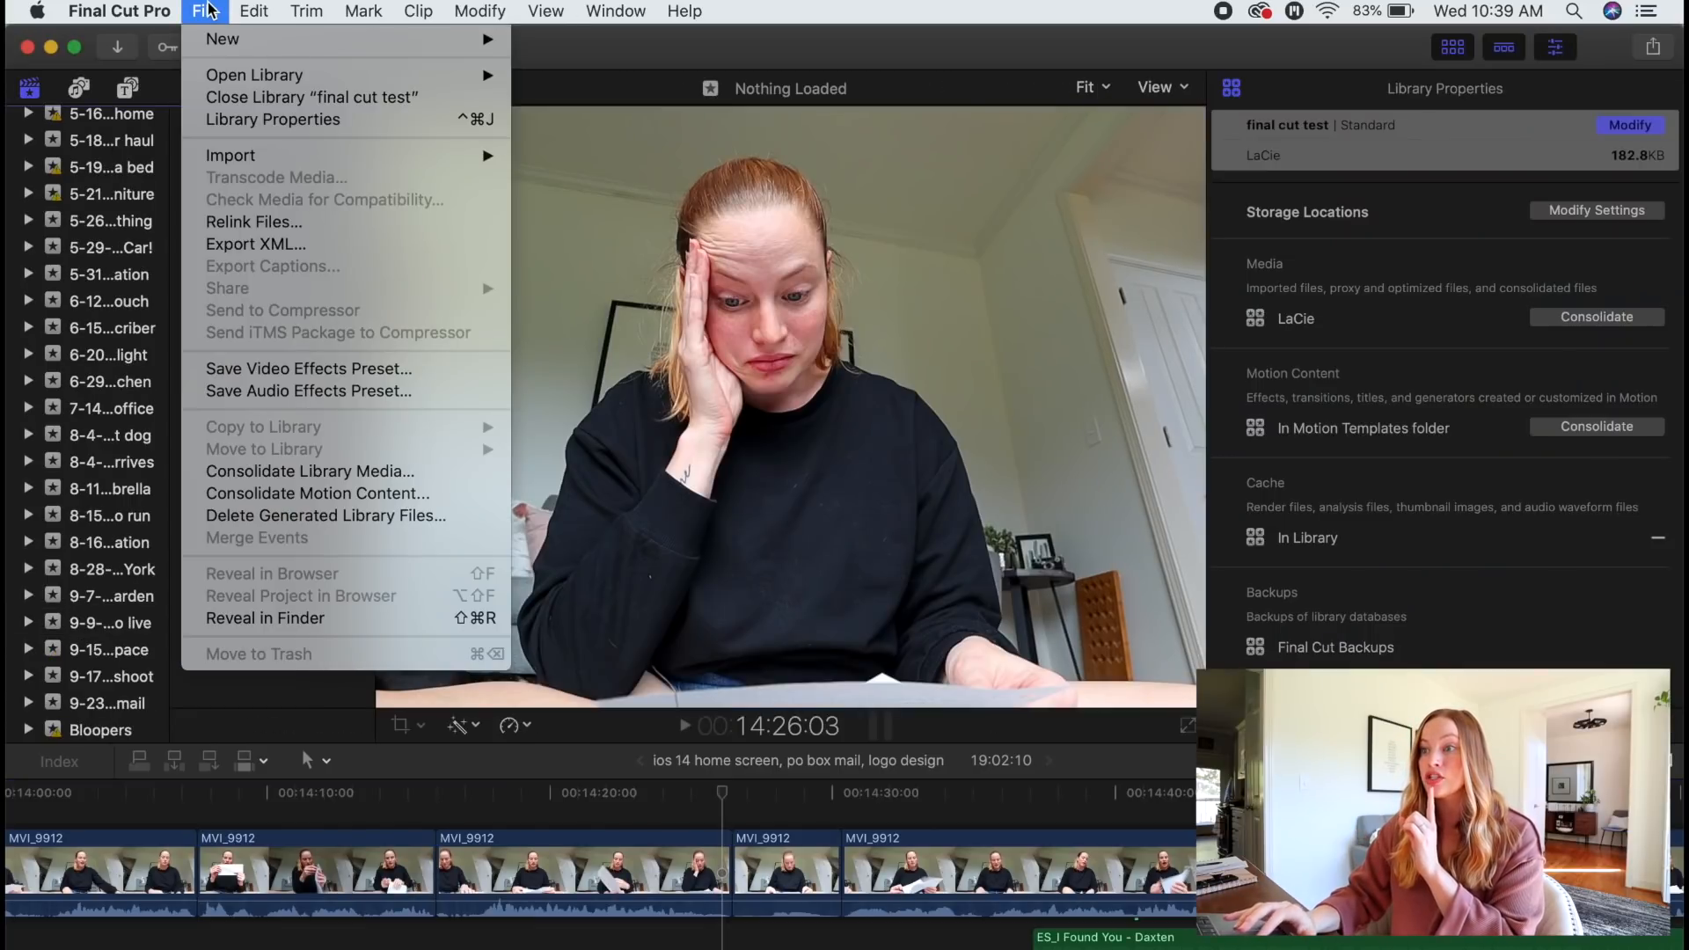
pyautogui.moveTo(231, 84)
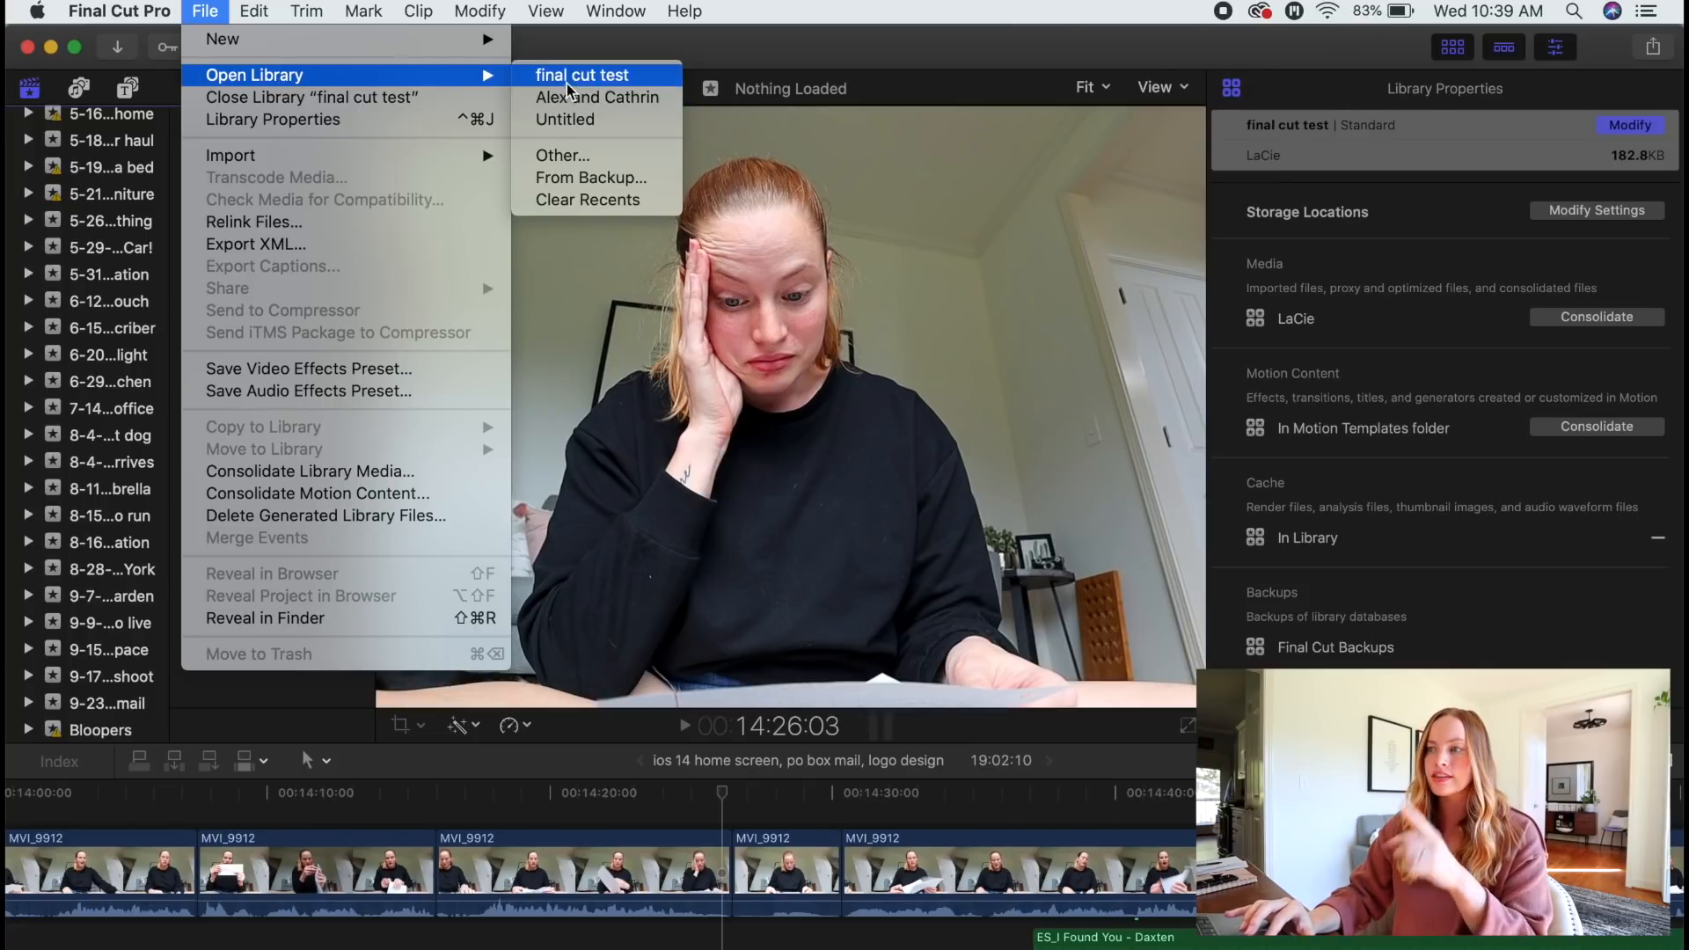
pyautogui.click(550, 156)
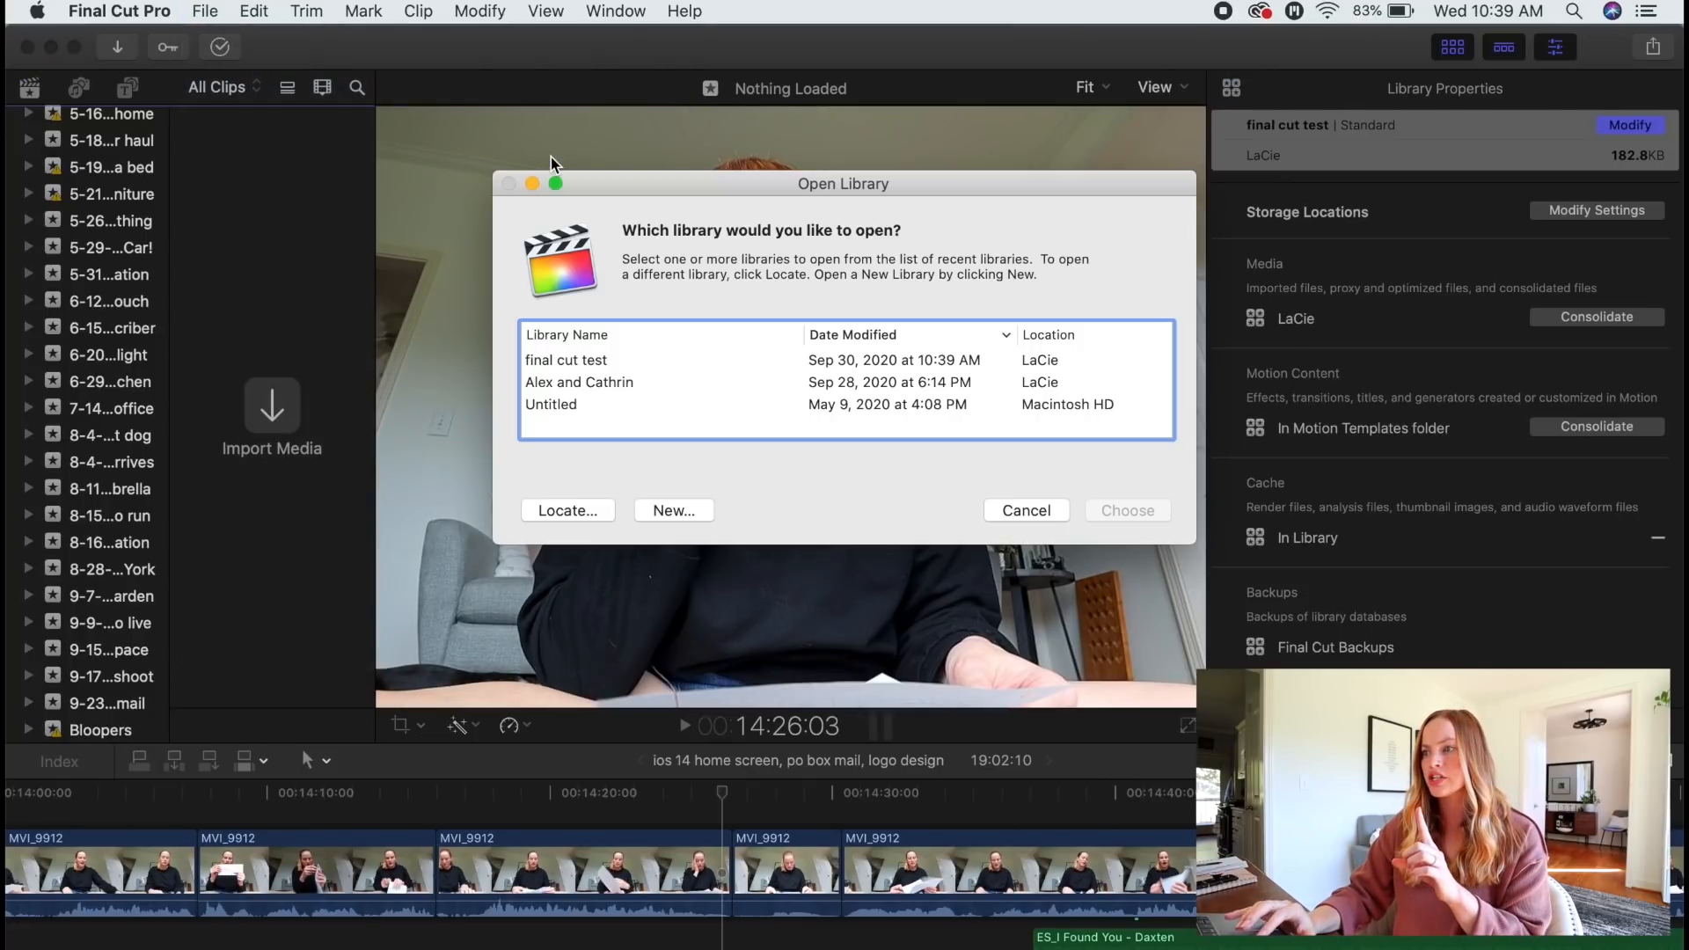
pyautogui.click(582, 510)
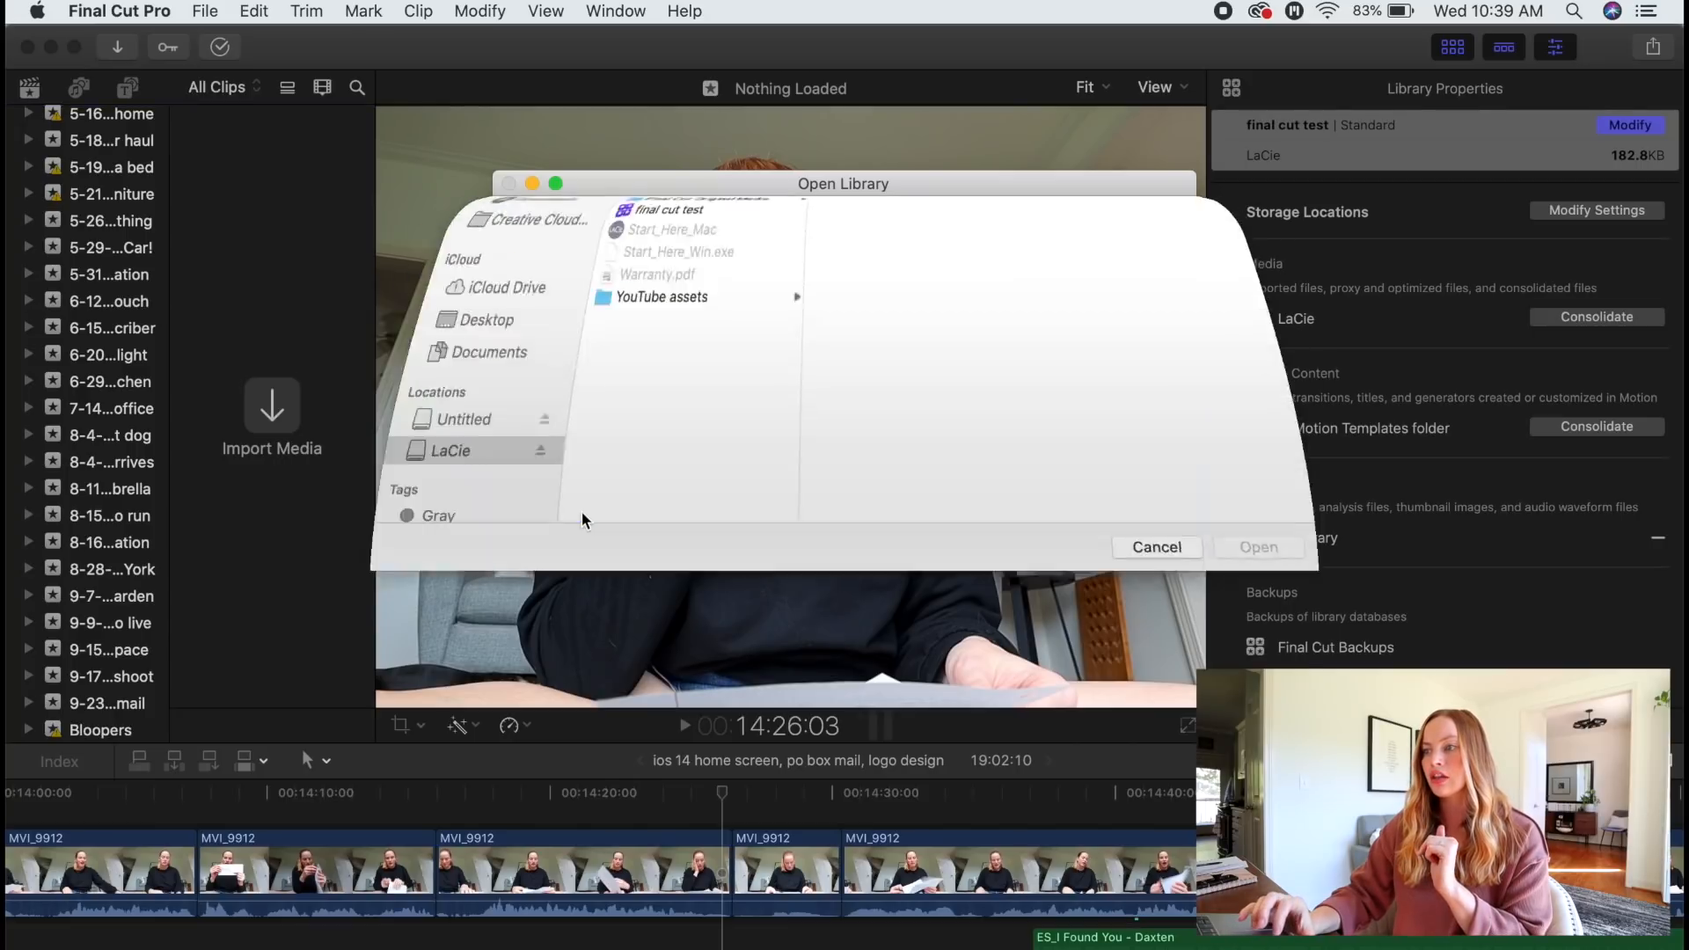
pyautogui.click(607, 369)
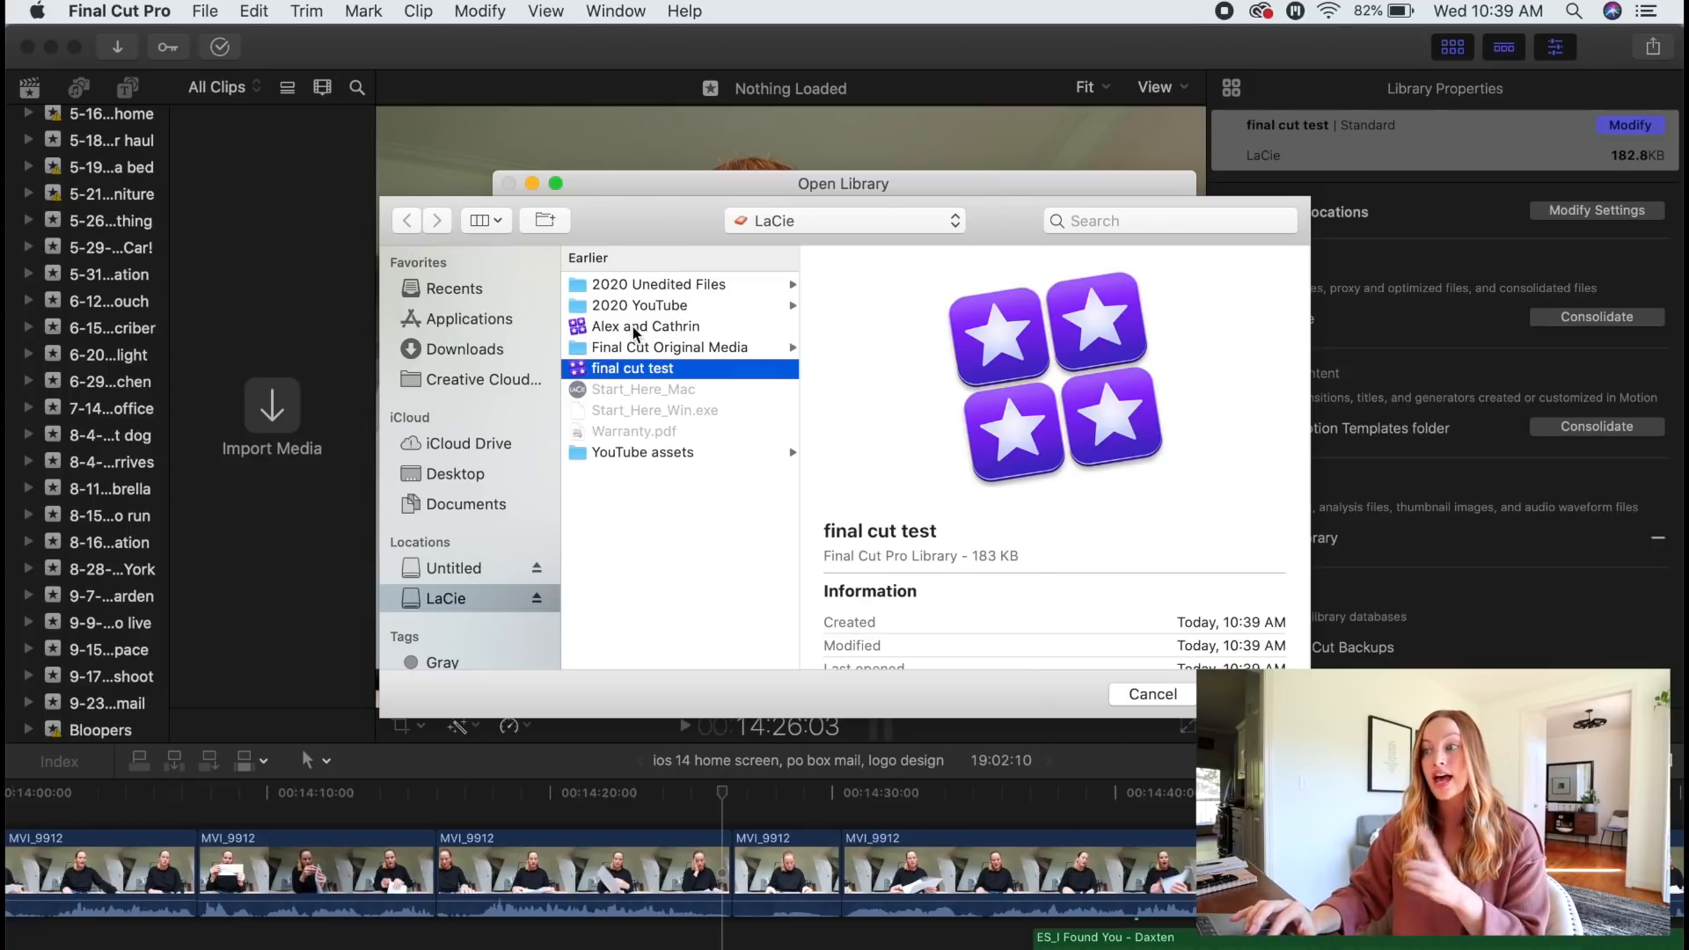
pyautogui.click(658, 329)
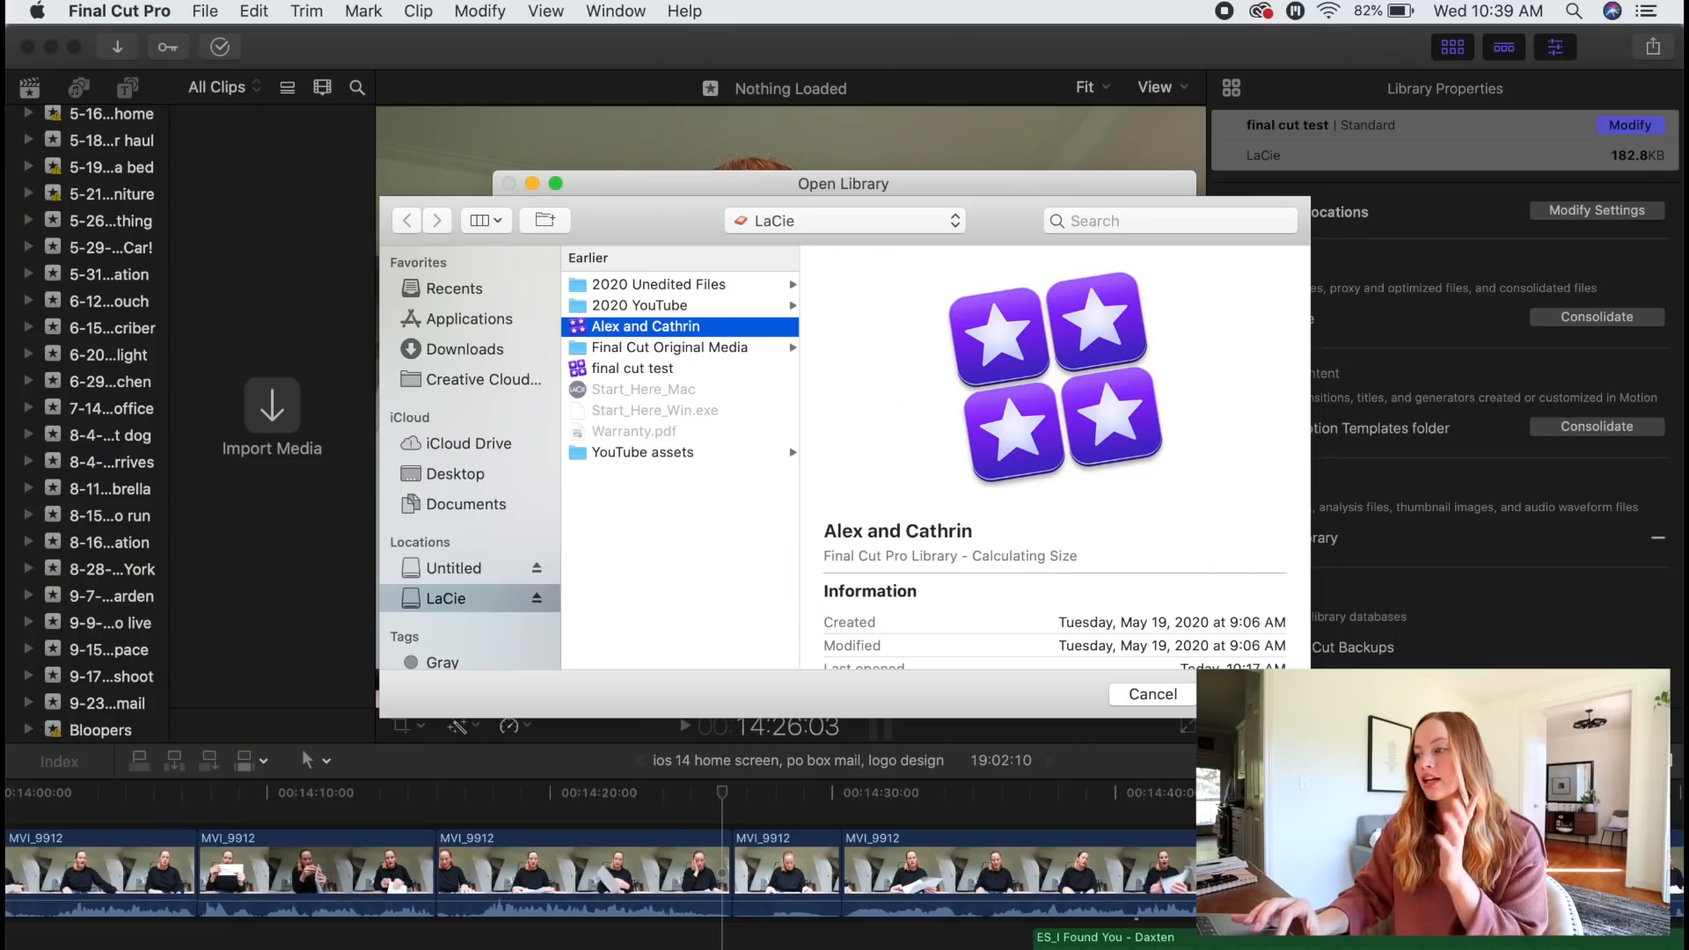
pyautogui.click(1152, 694)
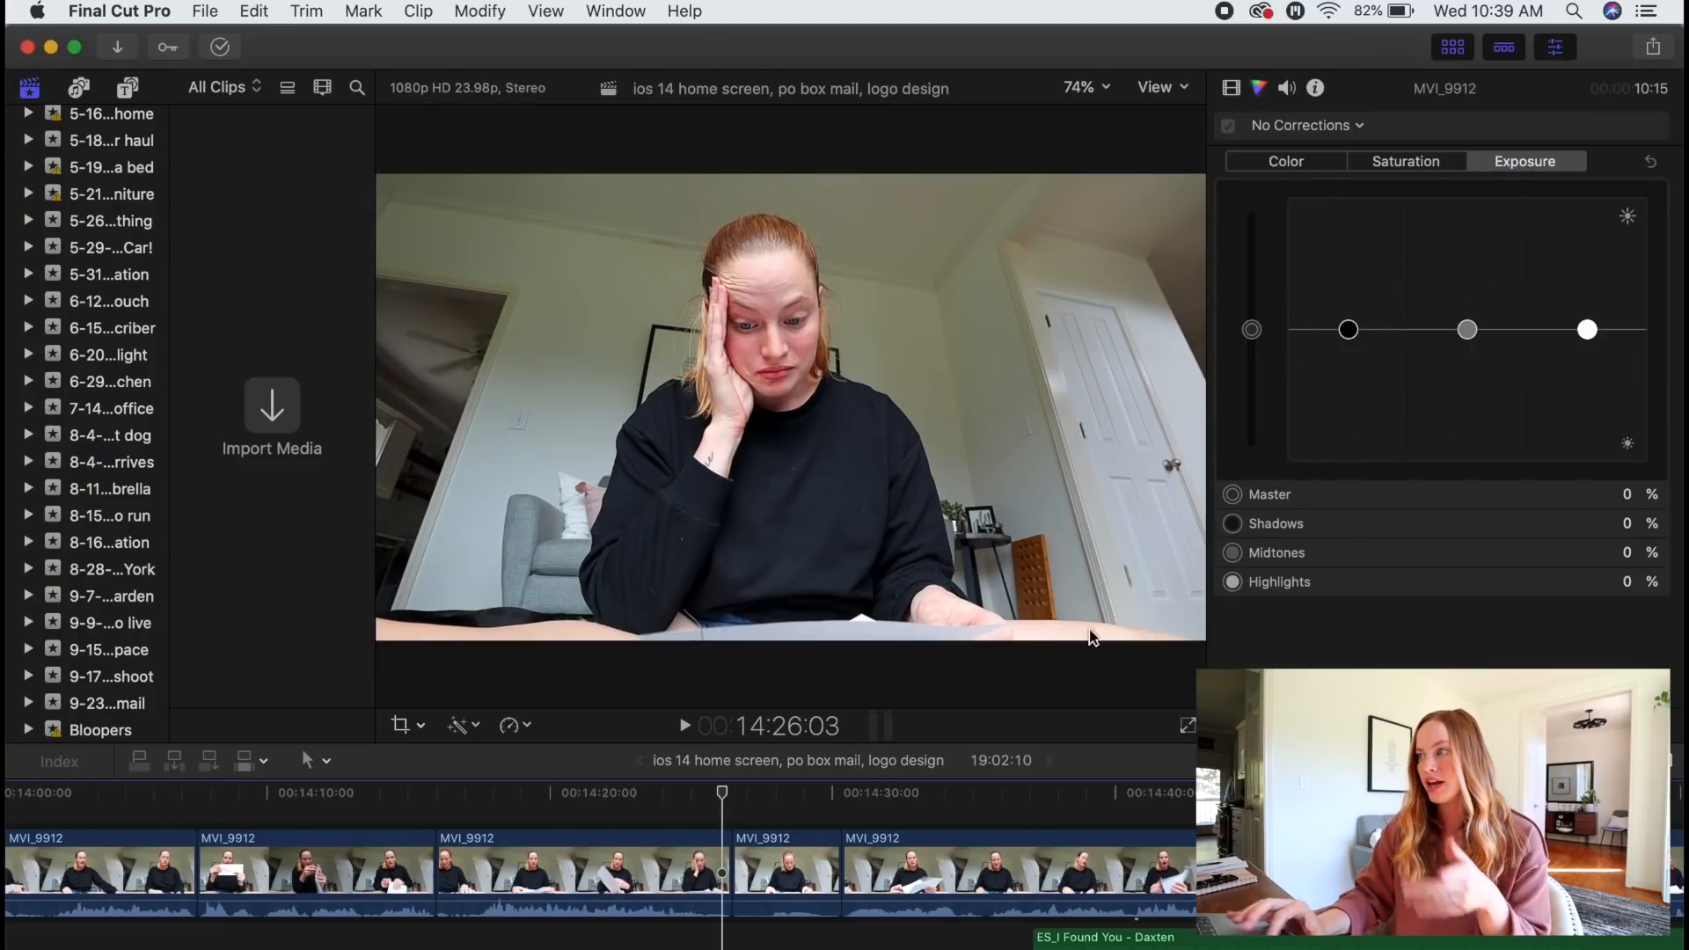
# Hide the inspector and show the clips of the 9-9 "bts of grow with video live" event in the browser
pyautogui.click(1555, 48)
pyautogui.scroll(5, 118, 281)
pyautogui.scroll(2, 113, 277)
pyautogui.scroll(-6, 113, 276)
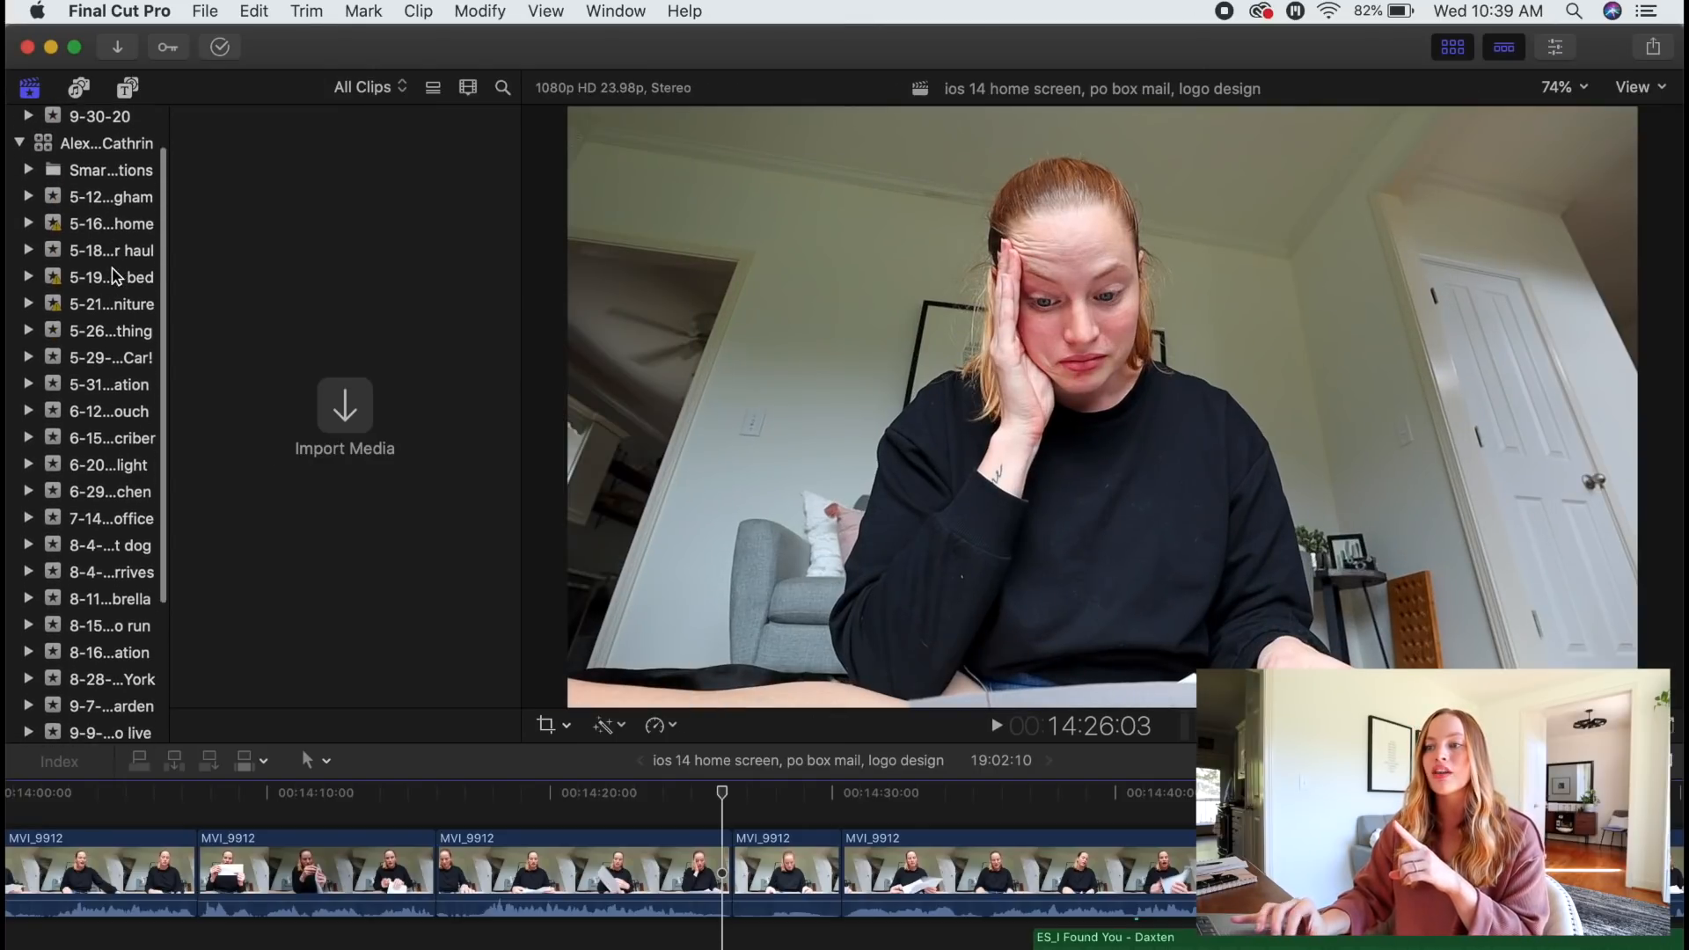
pyautogui.scroll(-1, 112, 276)
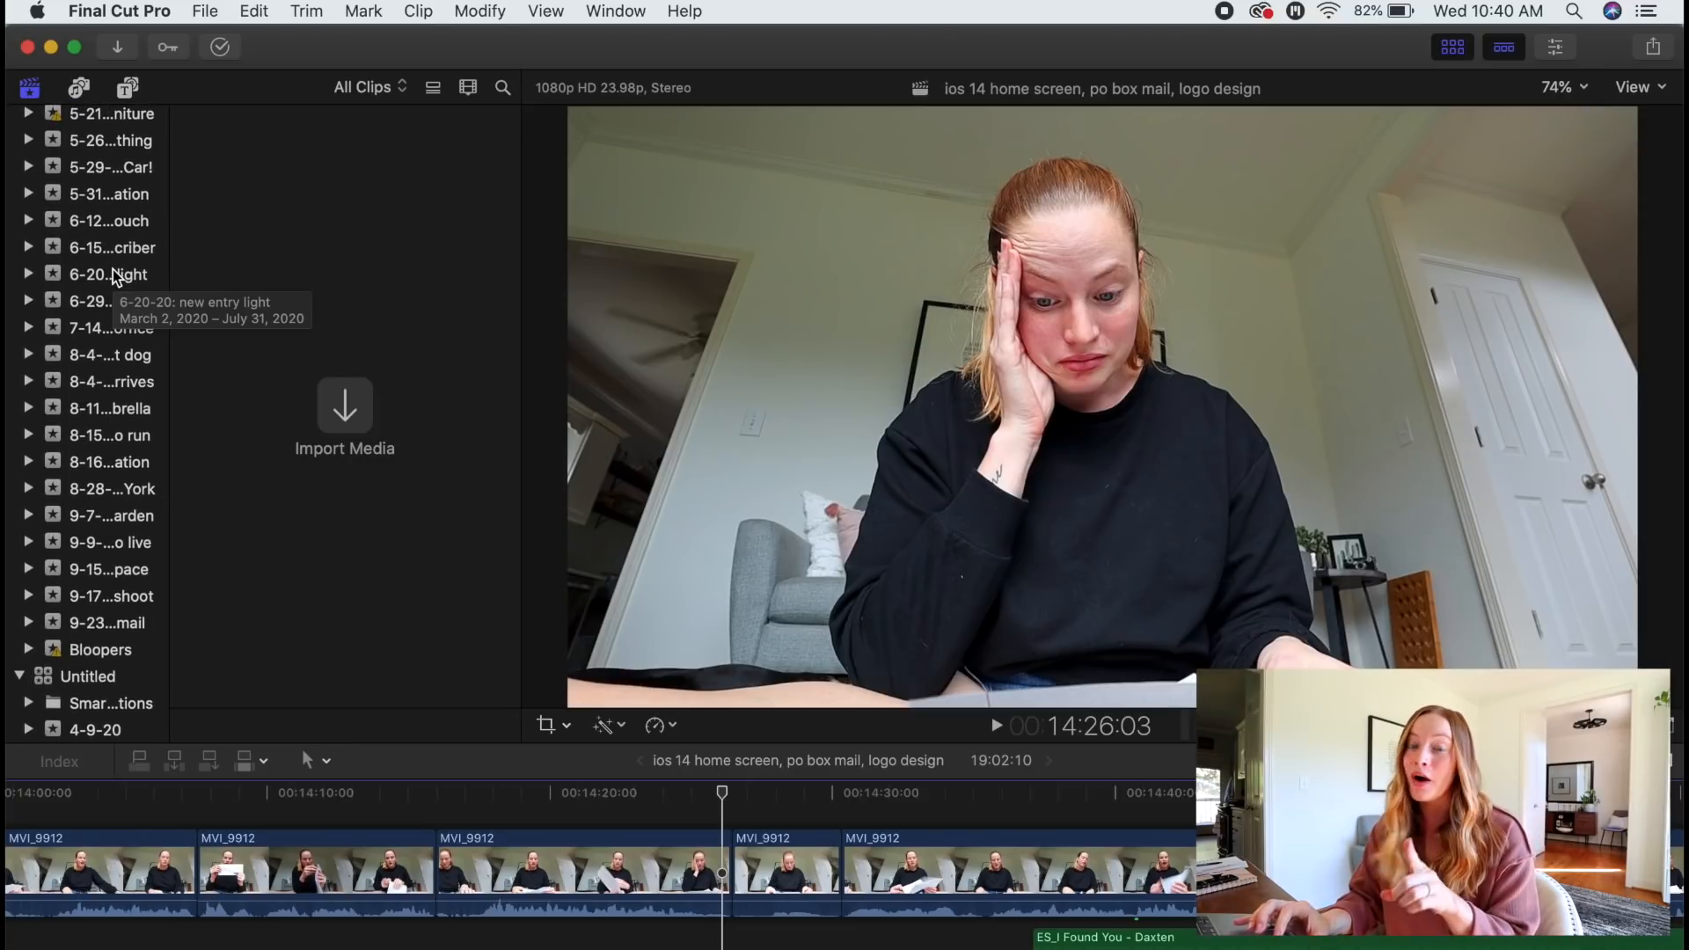
pyautogui.click(104, 545)
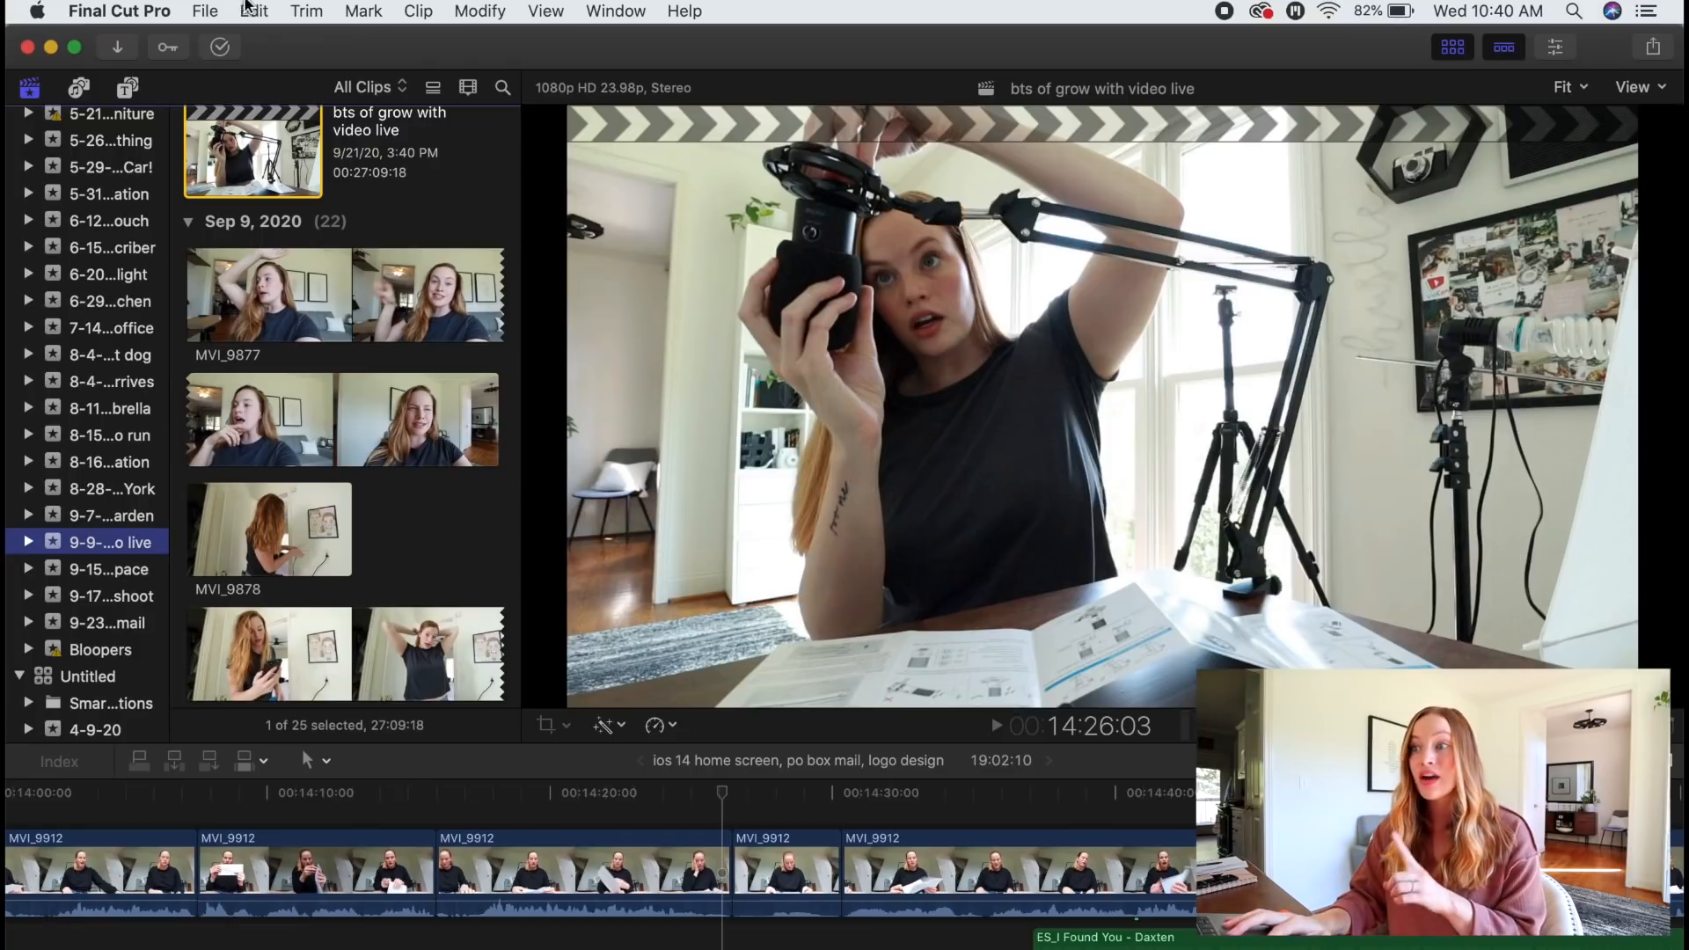
# Start a new event in the current library and enter 9-29-20 as the beginning of its name
pyautogui.click(211, 13)
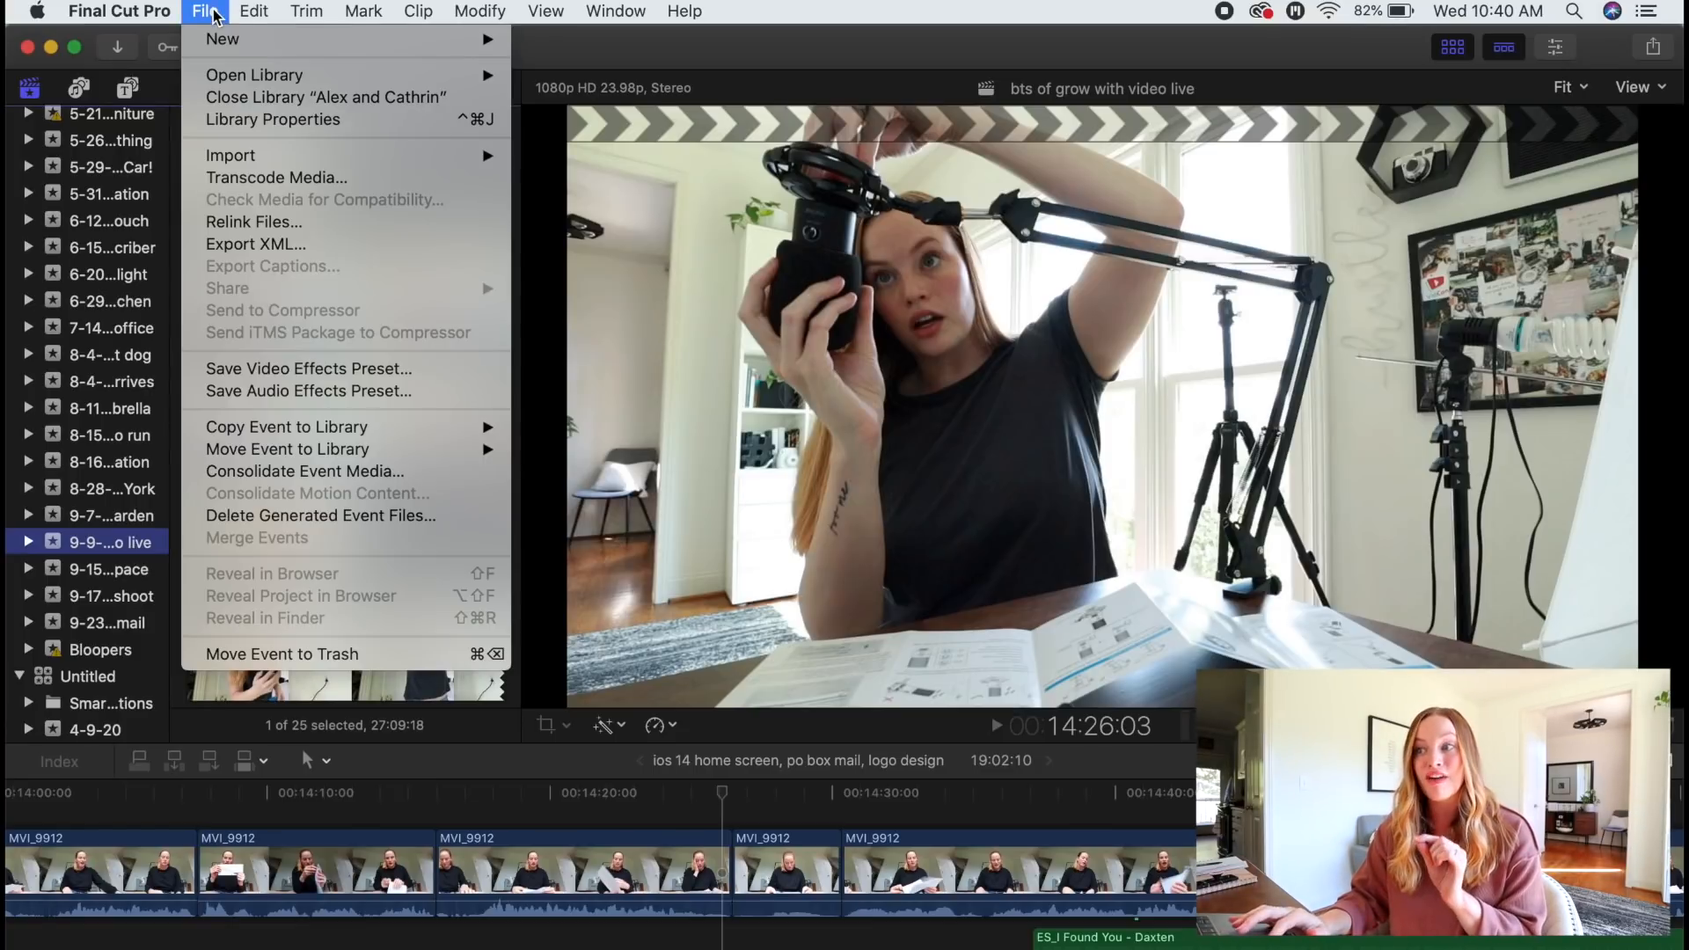
pyautogui.moveTo(220, 38)
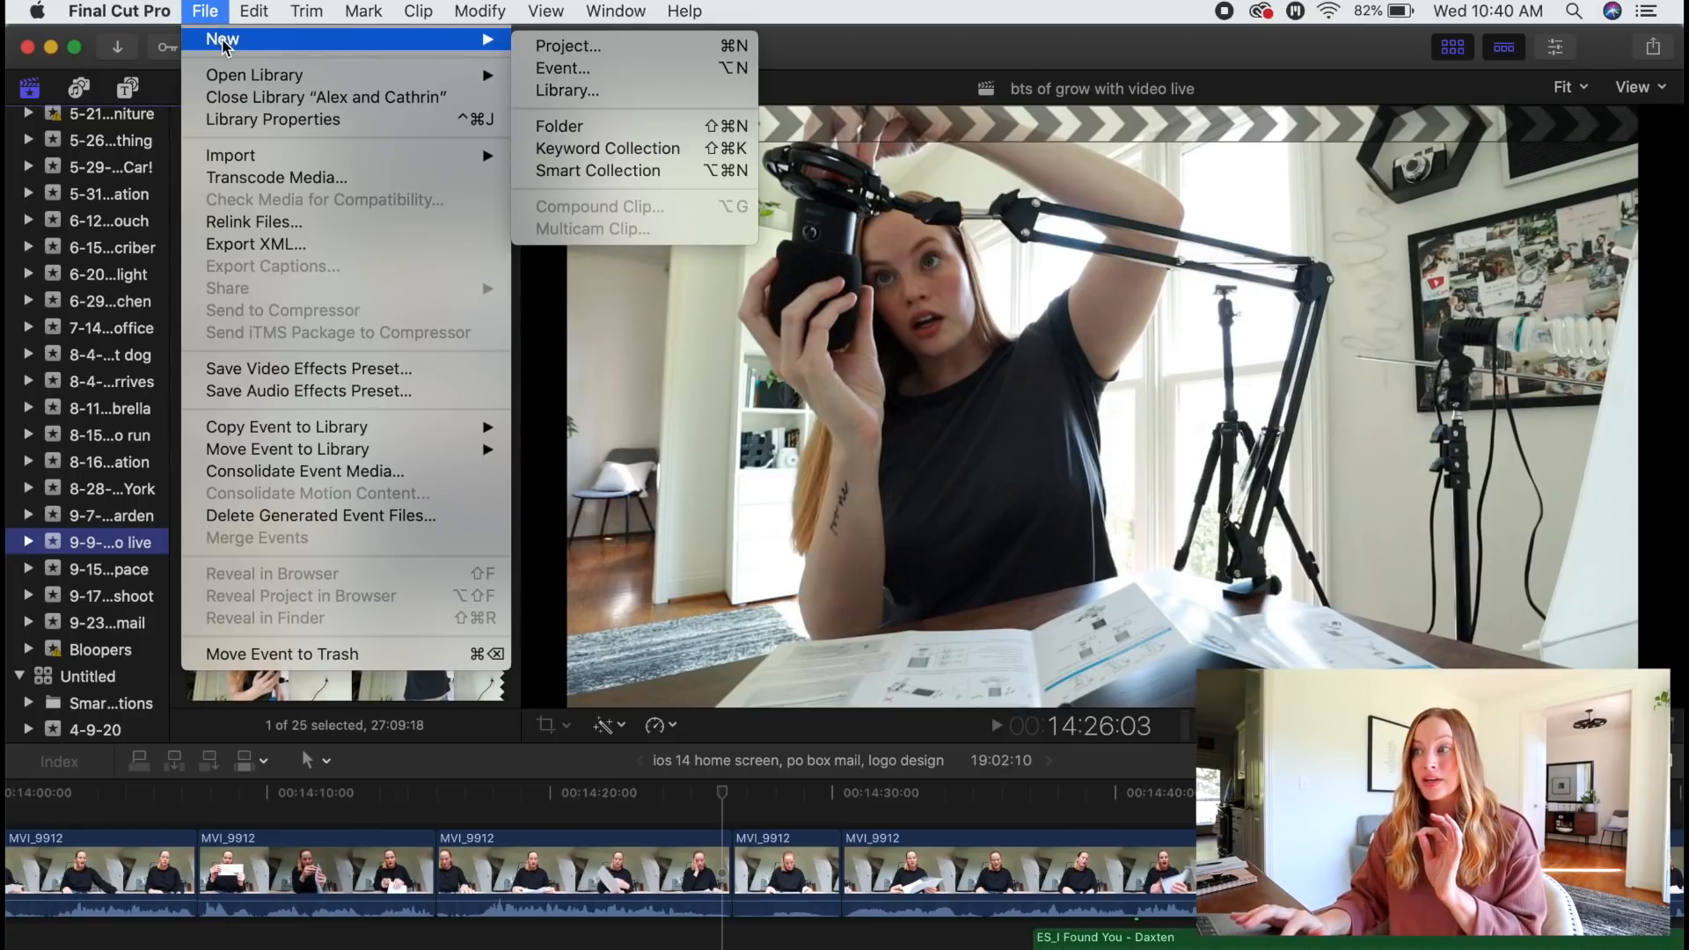
pyautogui.click(615, 73)
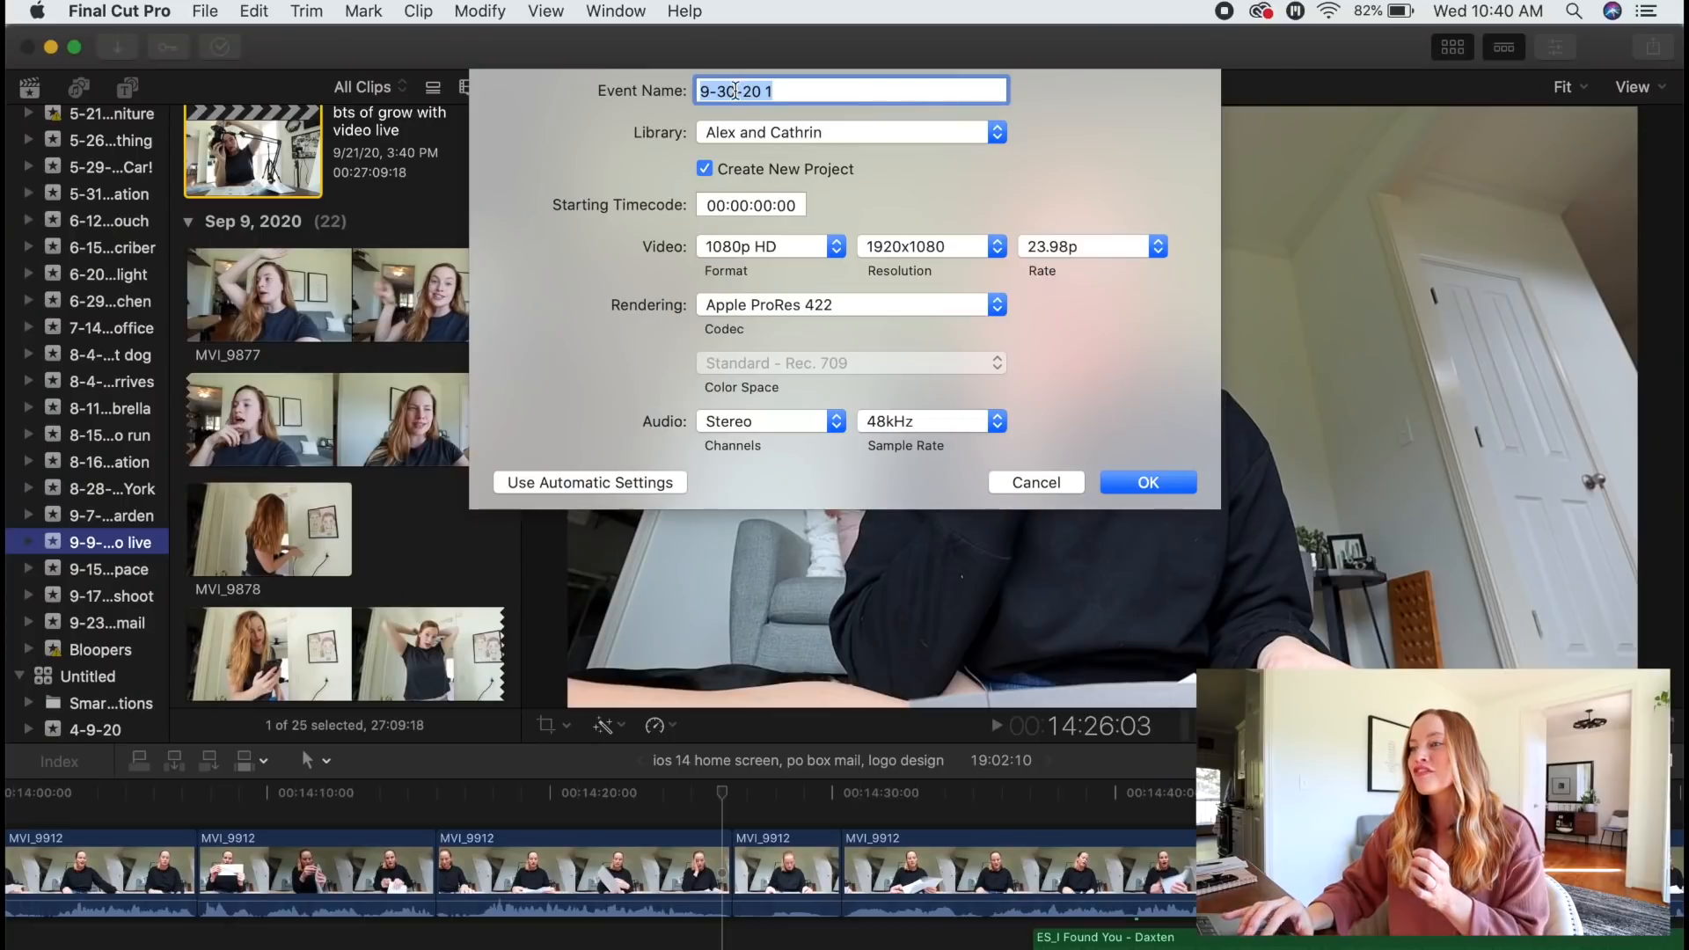
pyautogui.click(735, 91)
pyautogui.press('BackSpace')
pyautogui.press('BackSpace')
pyautogui.write('29-20')
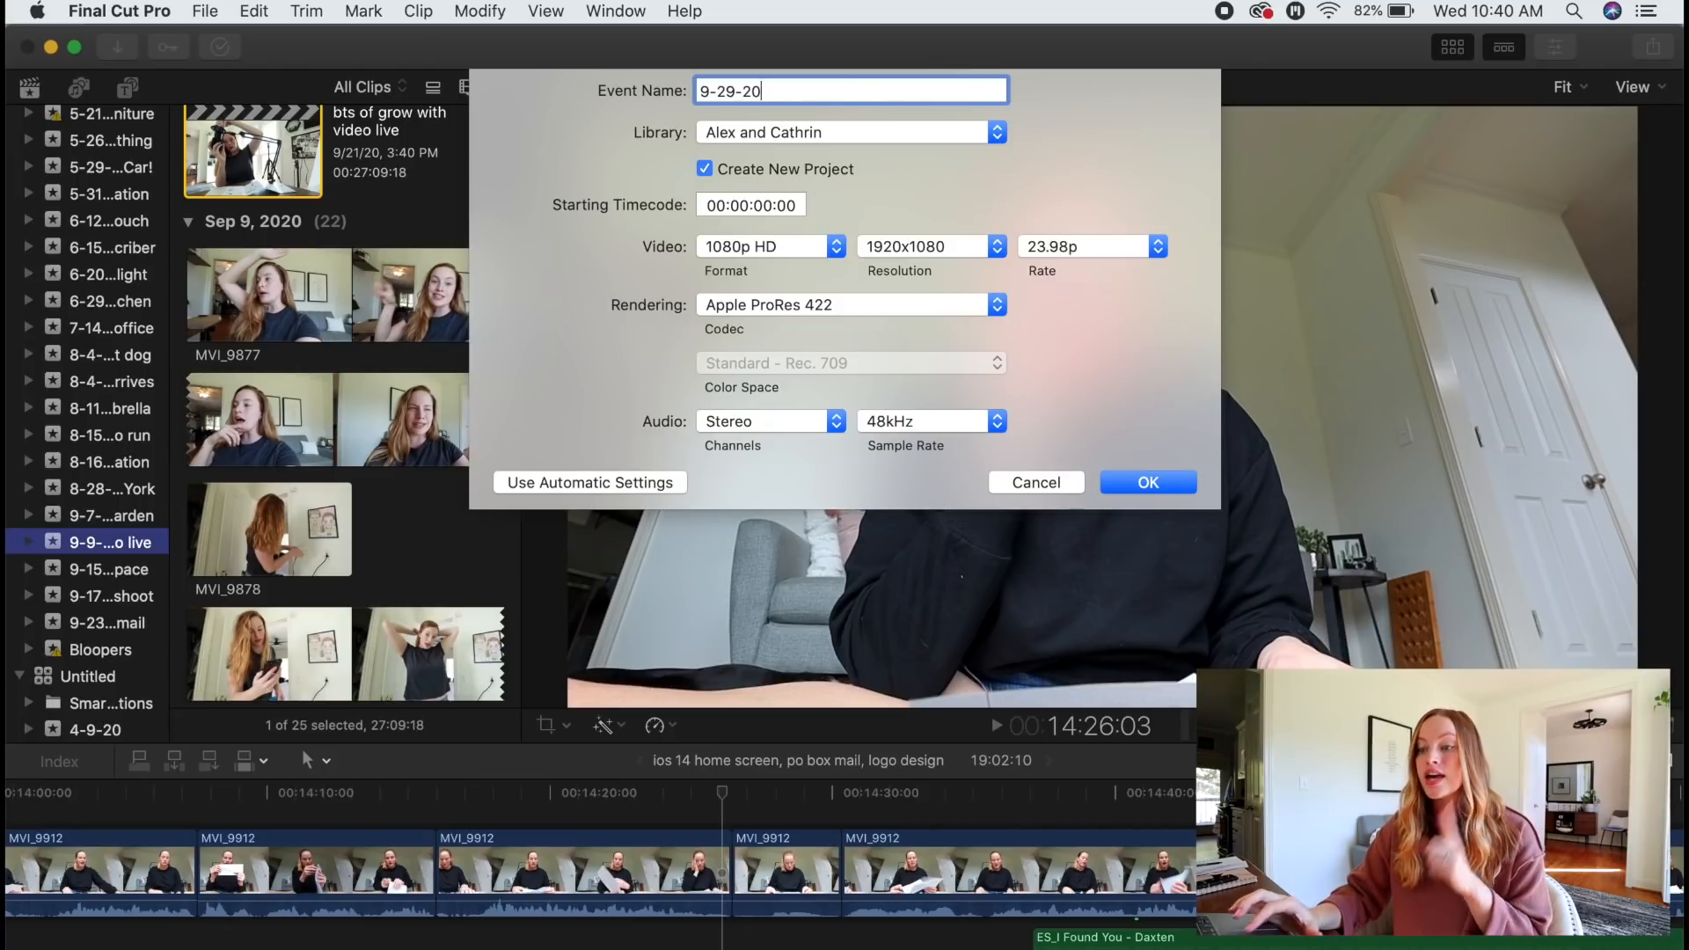
# Switch to Finder and open the "9.29 - office tour & how much it cost" folder inside 2020 Unedited Files on LaCie
pyautogui.click(80, 945)
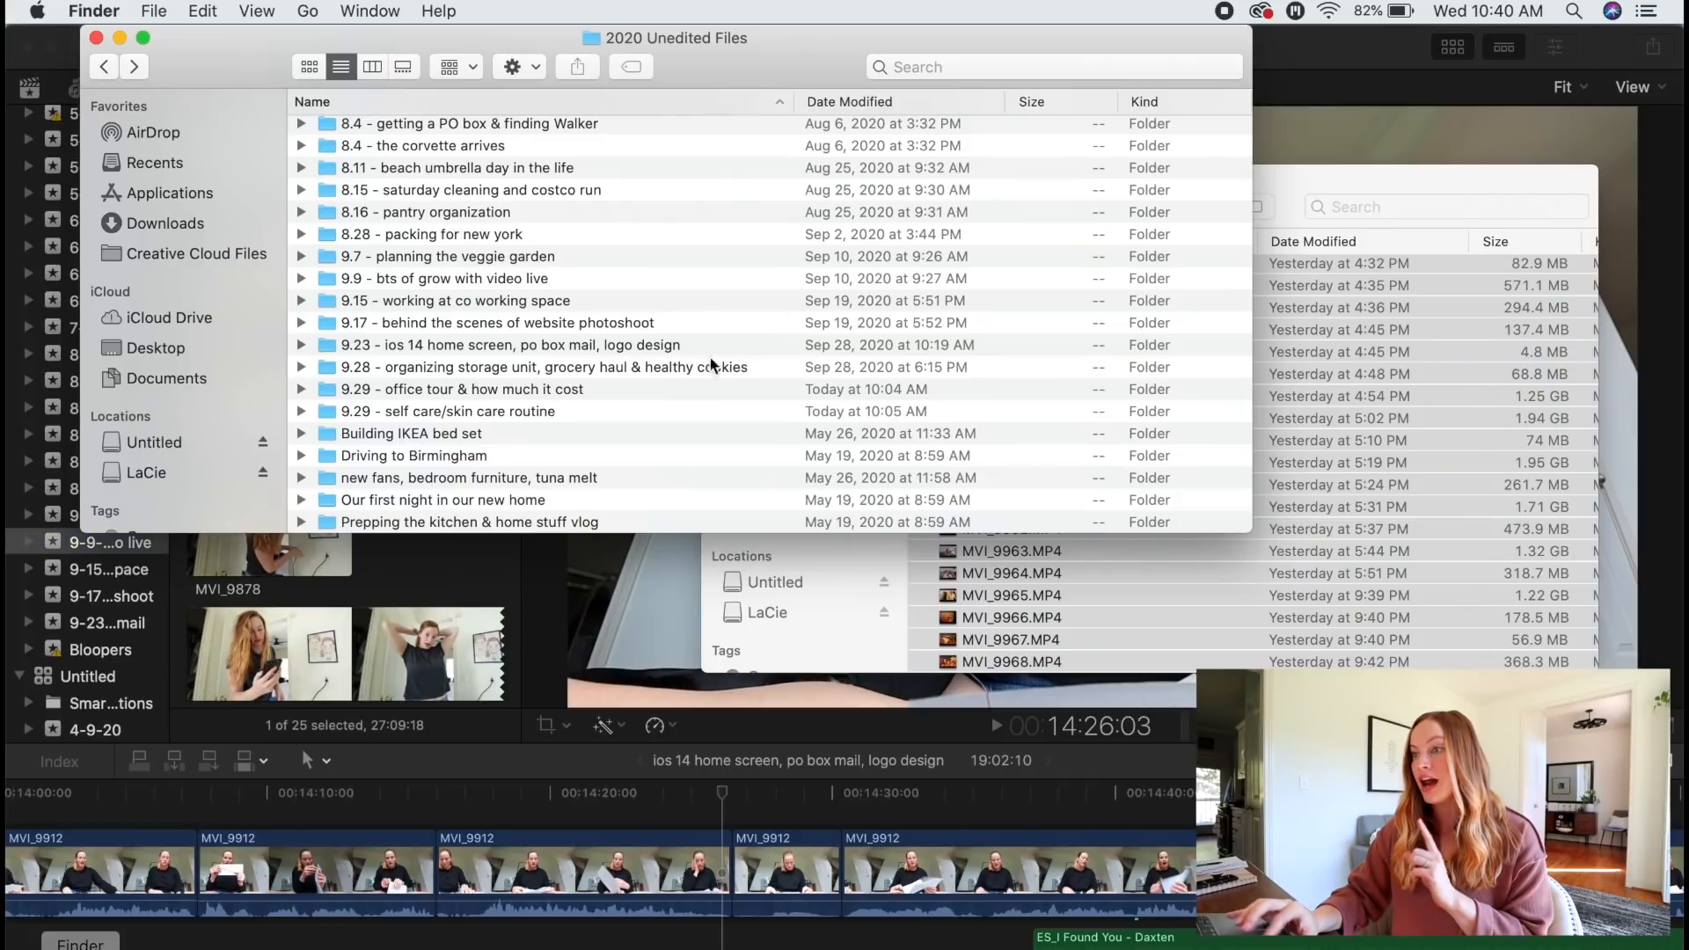
pyautogui.scroll(3, 551, 364)
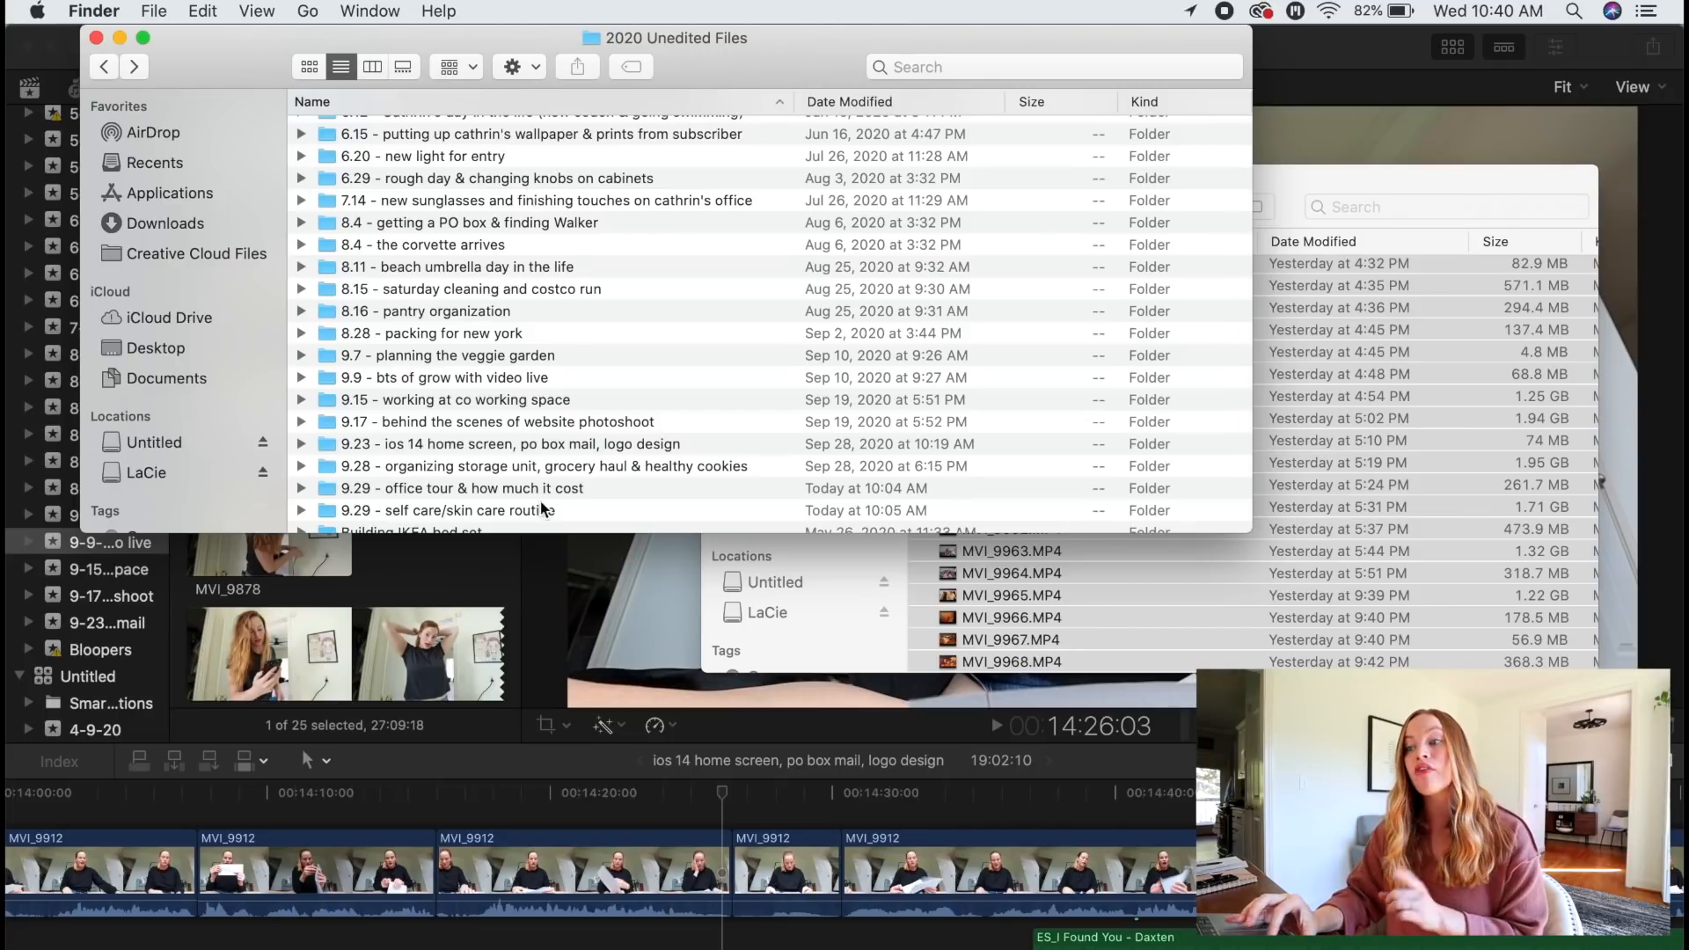
pyautogui.scroll(-2, 546, 440)
pyautogui.click(98, 66)
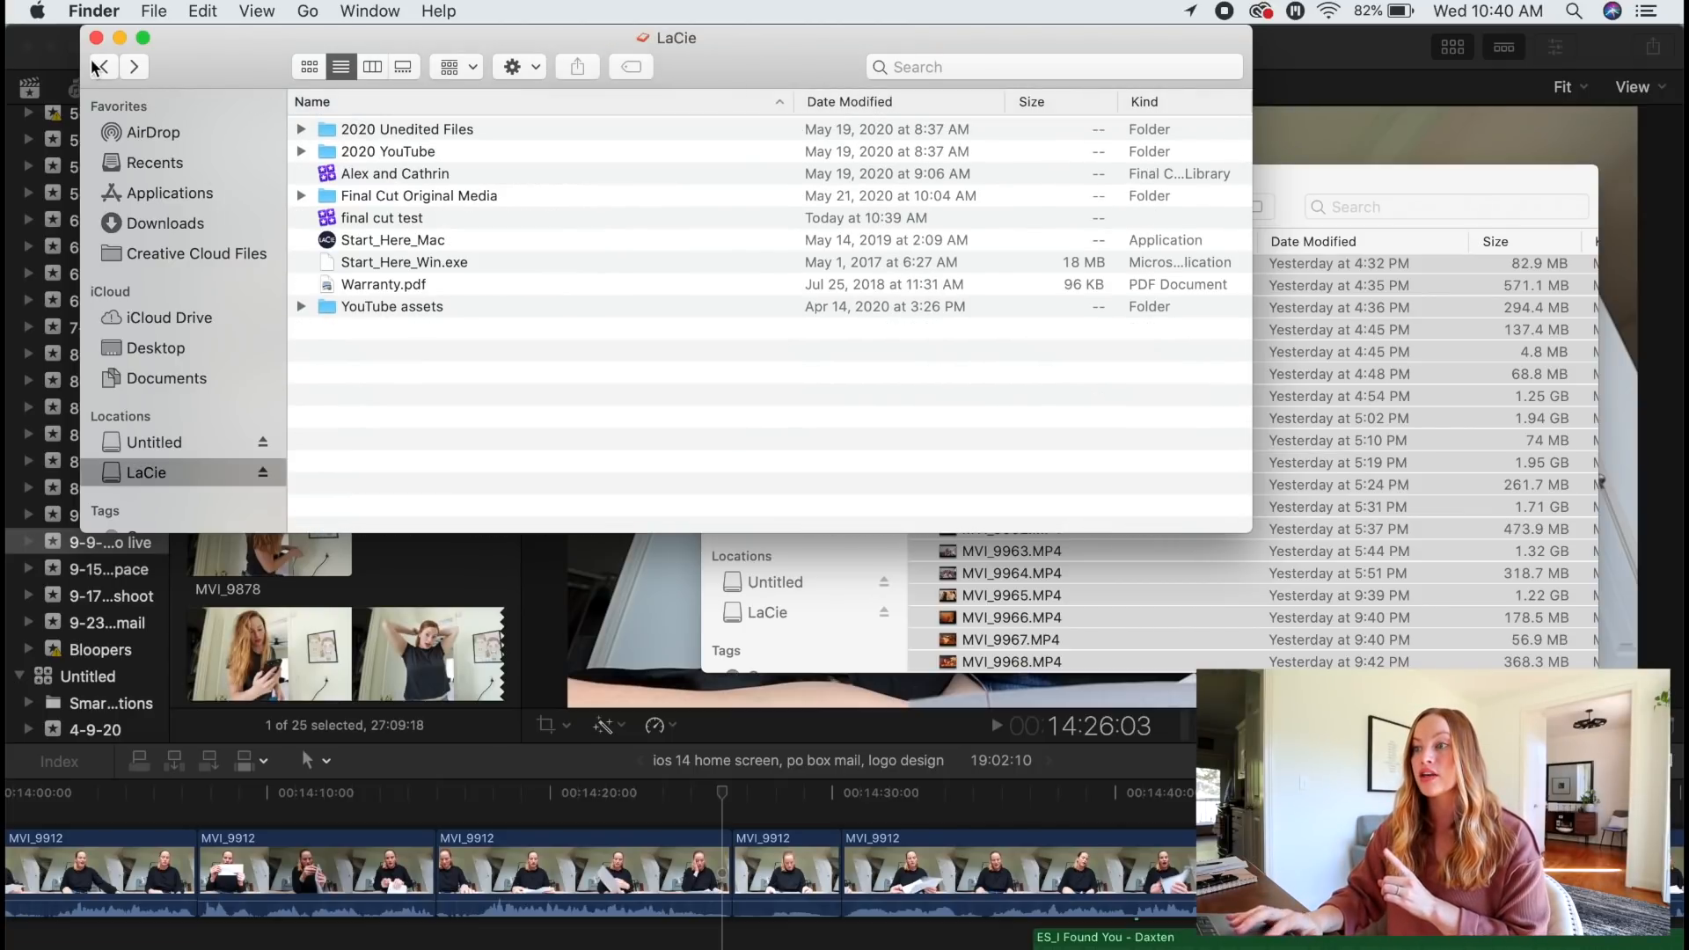
pyautogui.click(436, 132)
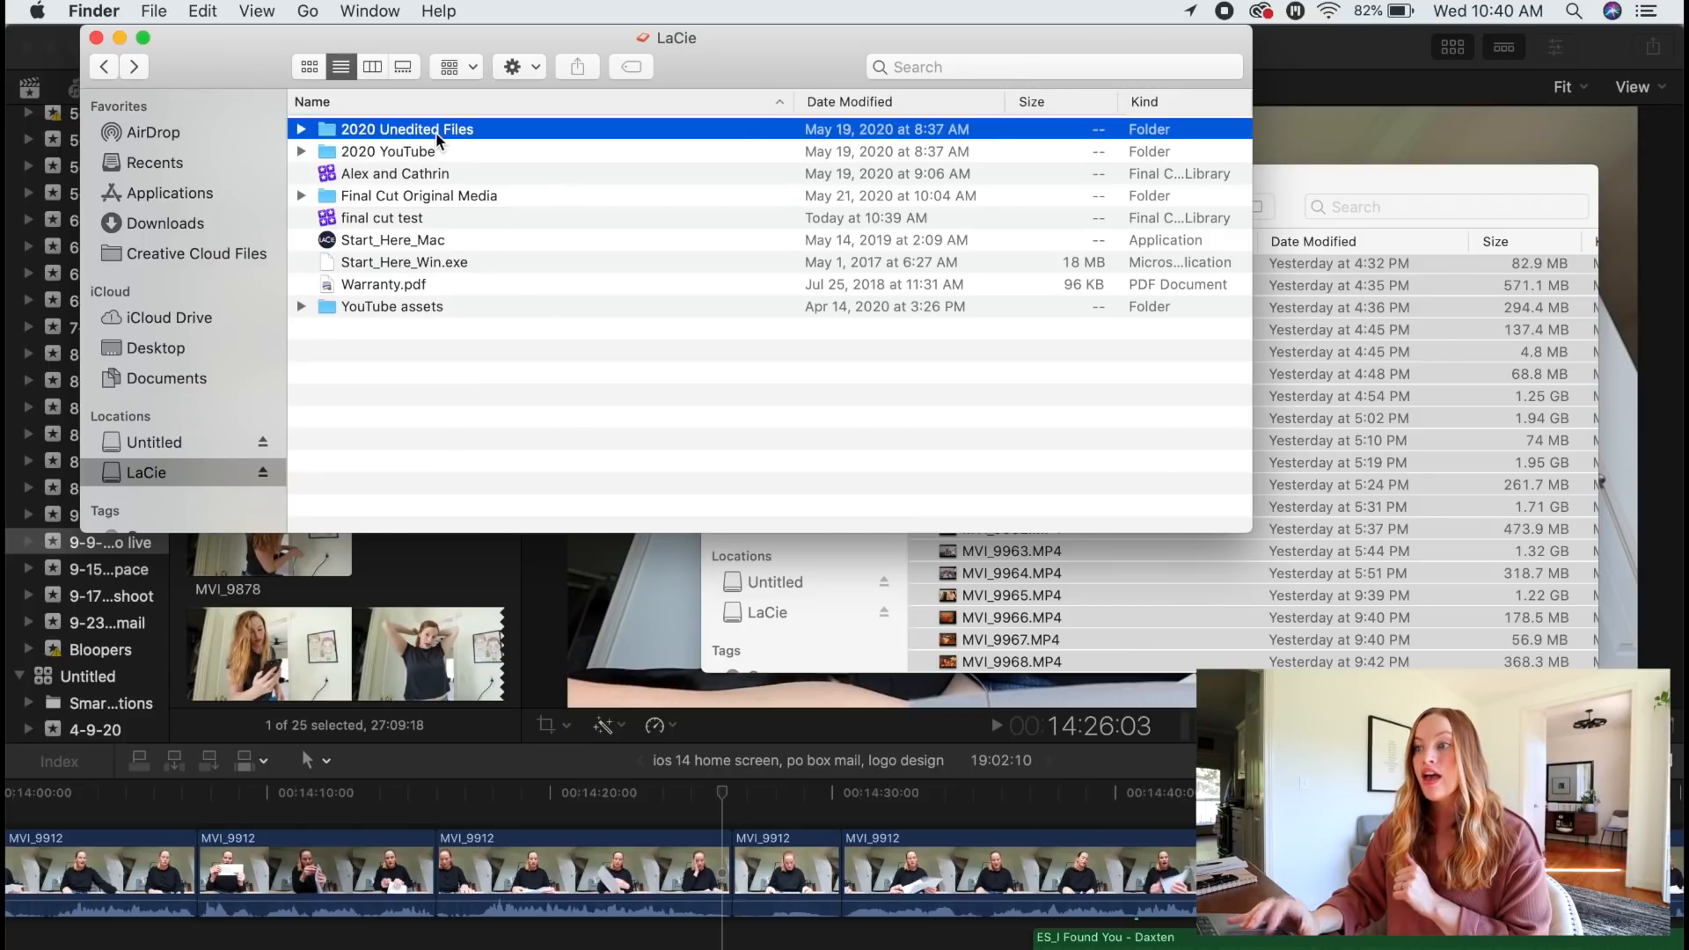
pyautogui.doubleClick(435, 132)
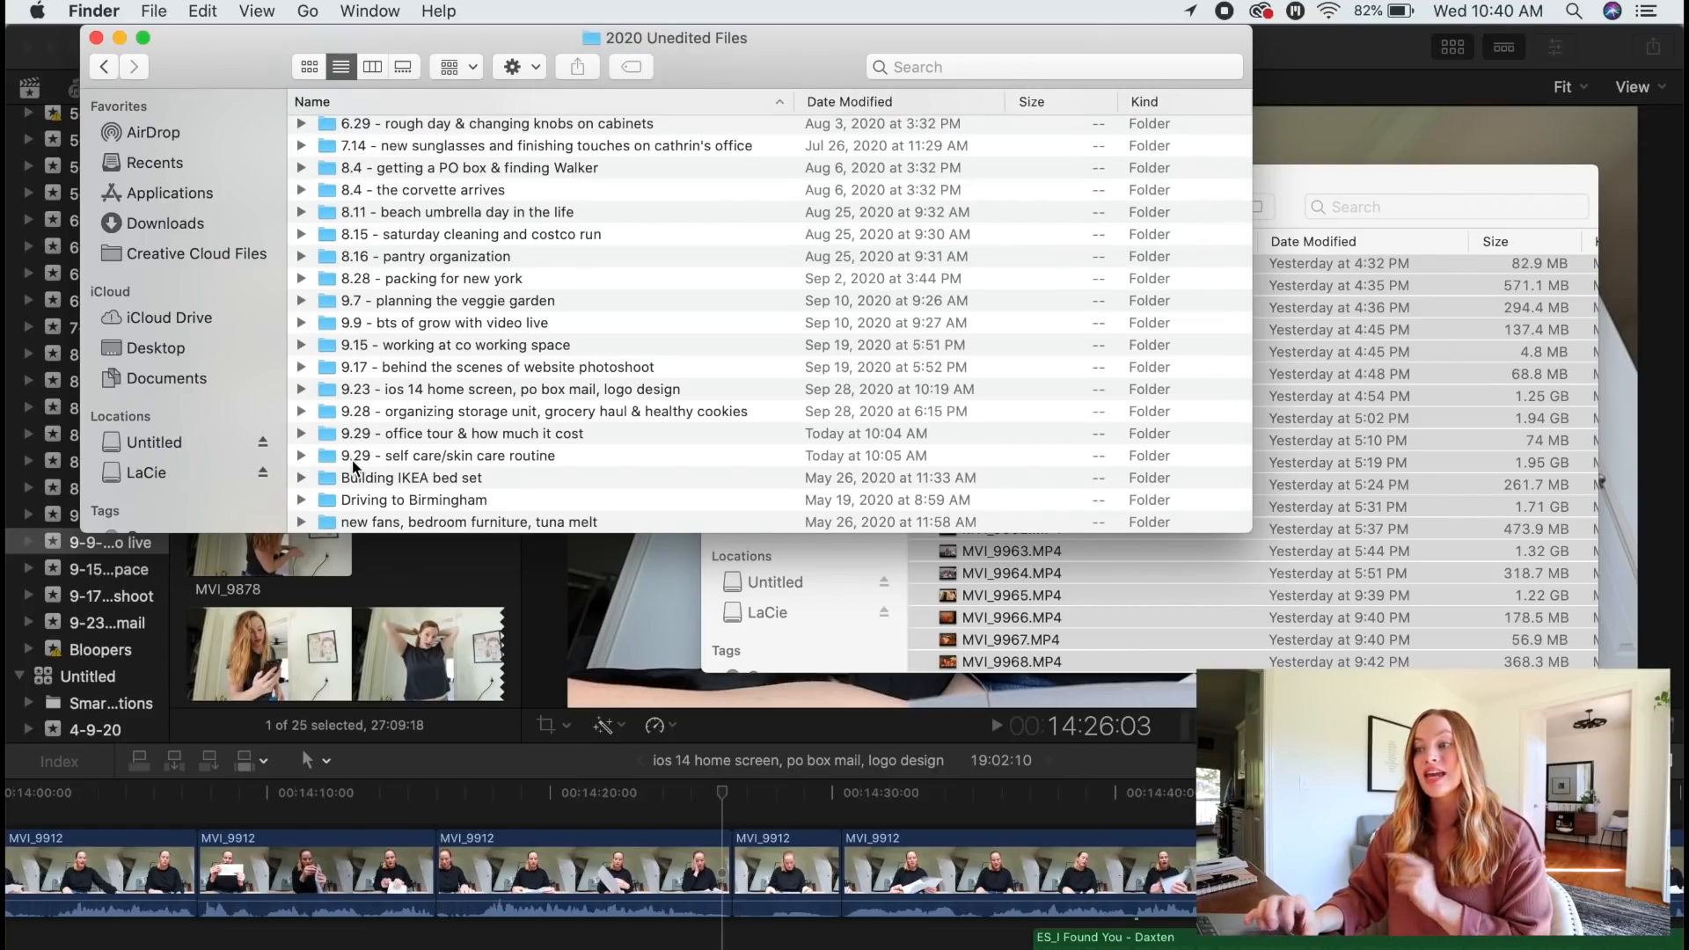
pyautogui.doubleClick(352, 434)
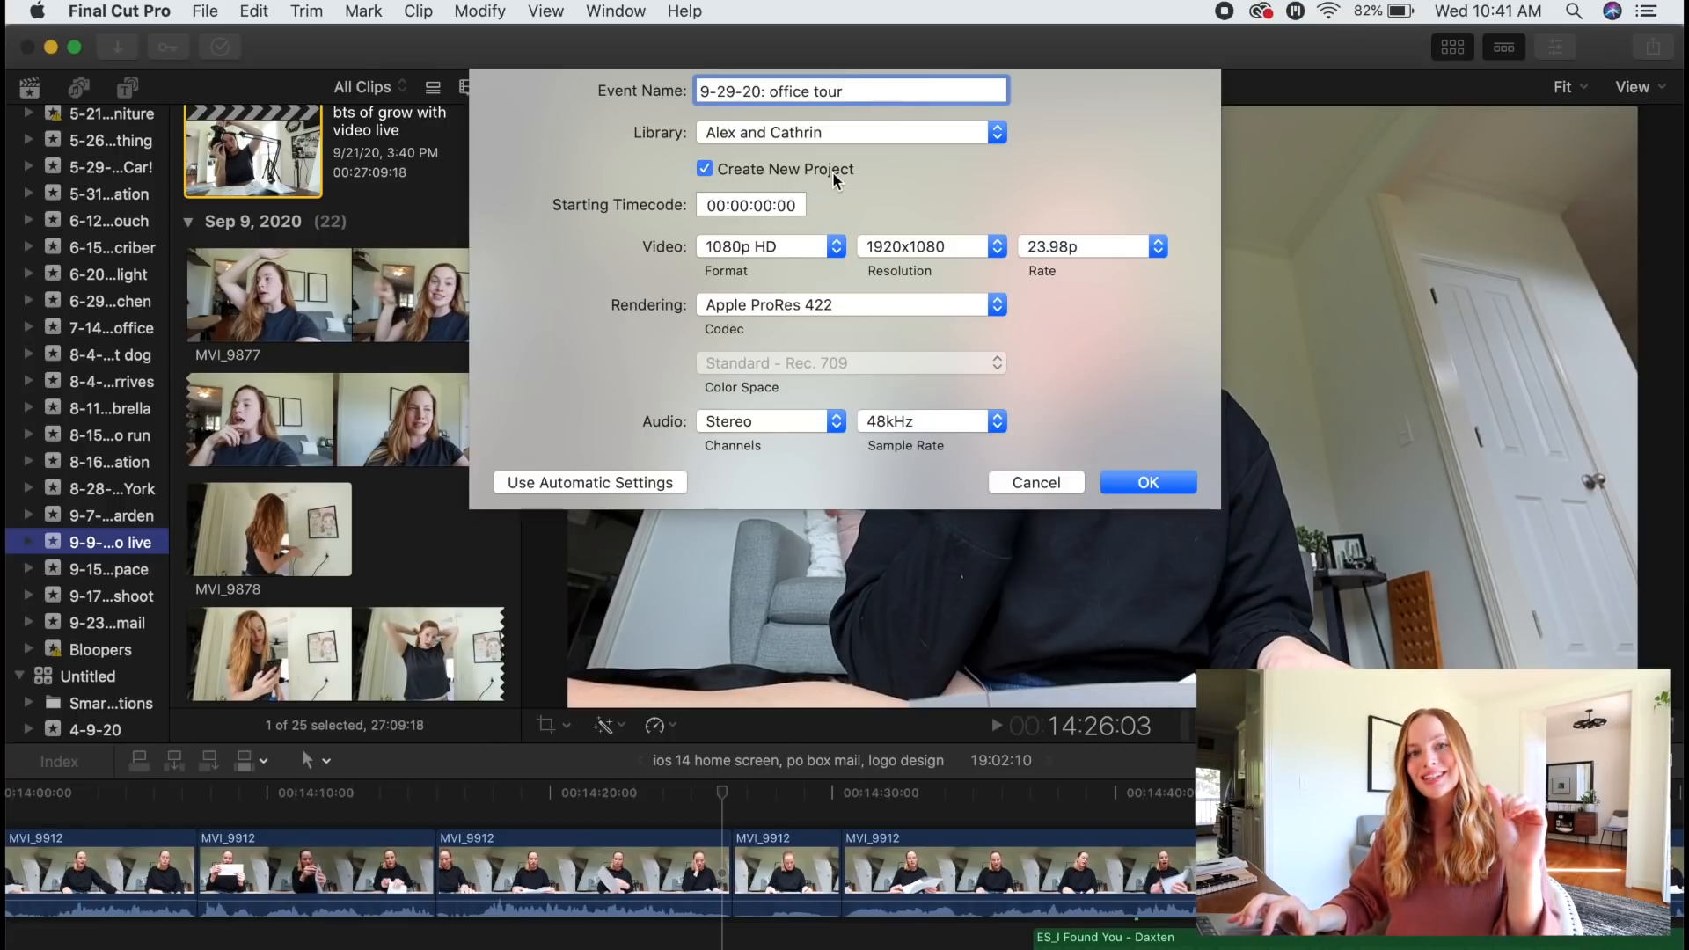
# Create the event as "9-29-20: office tour" together with a new project, and rename that project to "office tour"
pyautogui.click(1147, 485)
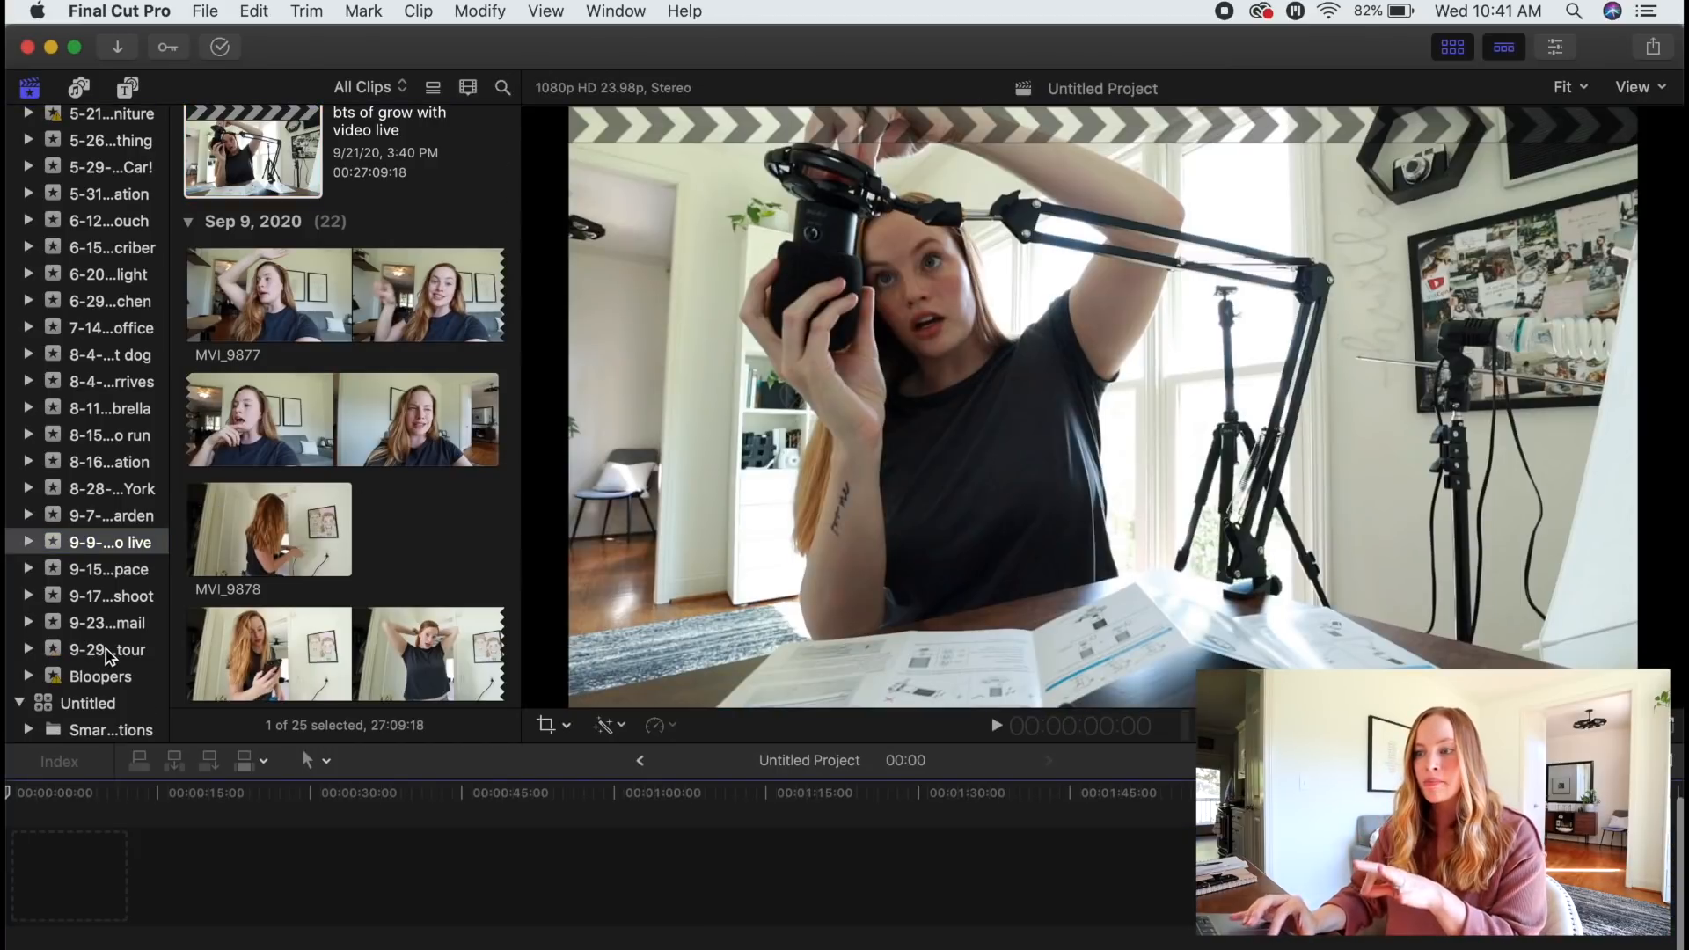
pyautogui.click(104, 651)
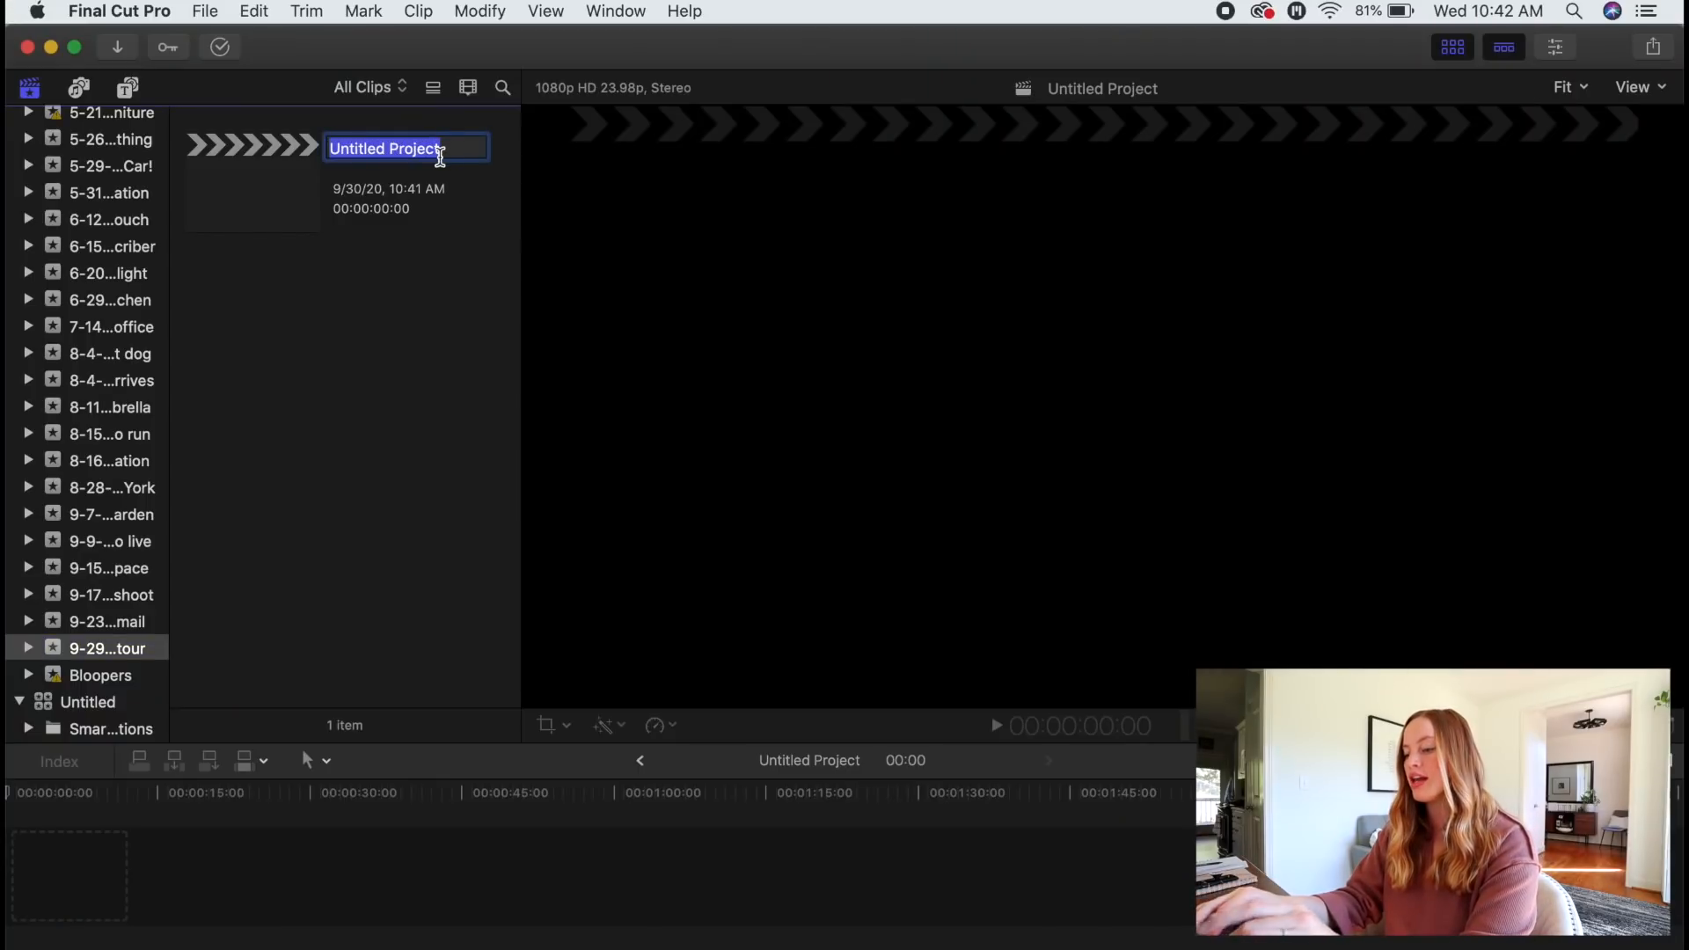
pyautogui.write('office tour')
pyautogui.press('Return')
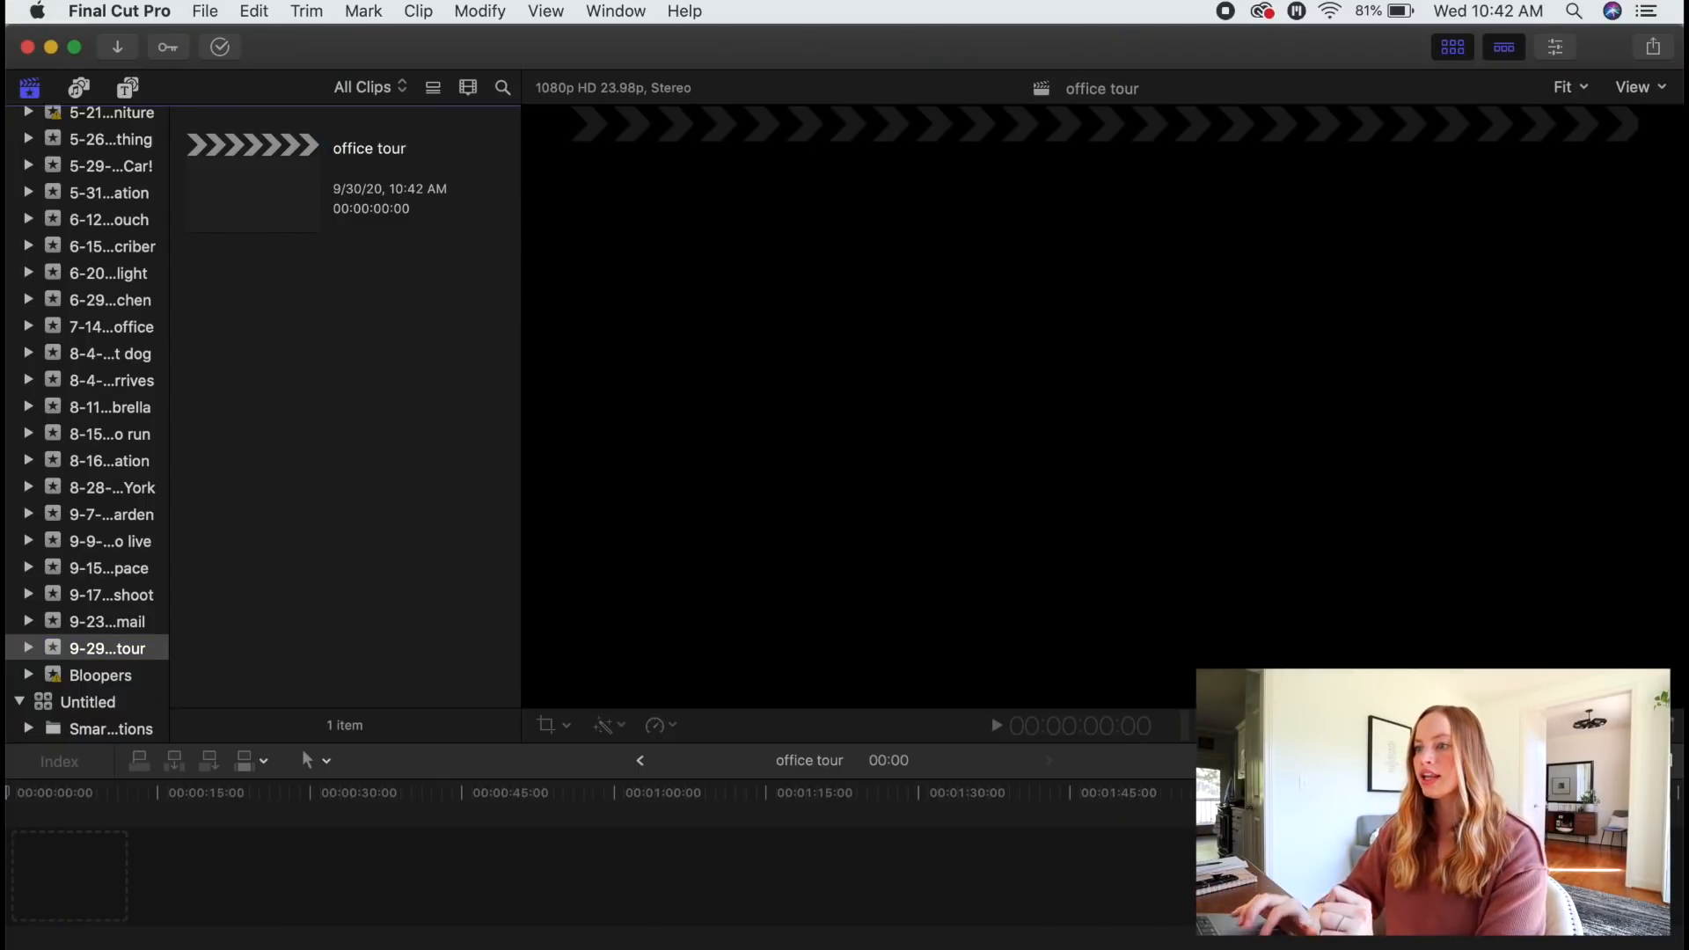
# Open the office tour project and enlarge the timeline area by shrinking the browser and viewer above it
pyautogui.click(277, 200)
pyautogui.doubleClick(276, 201)
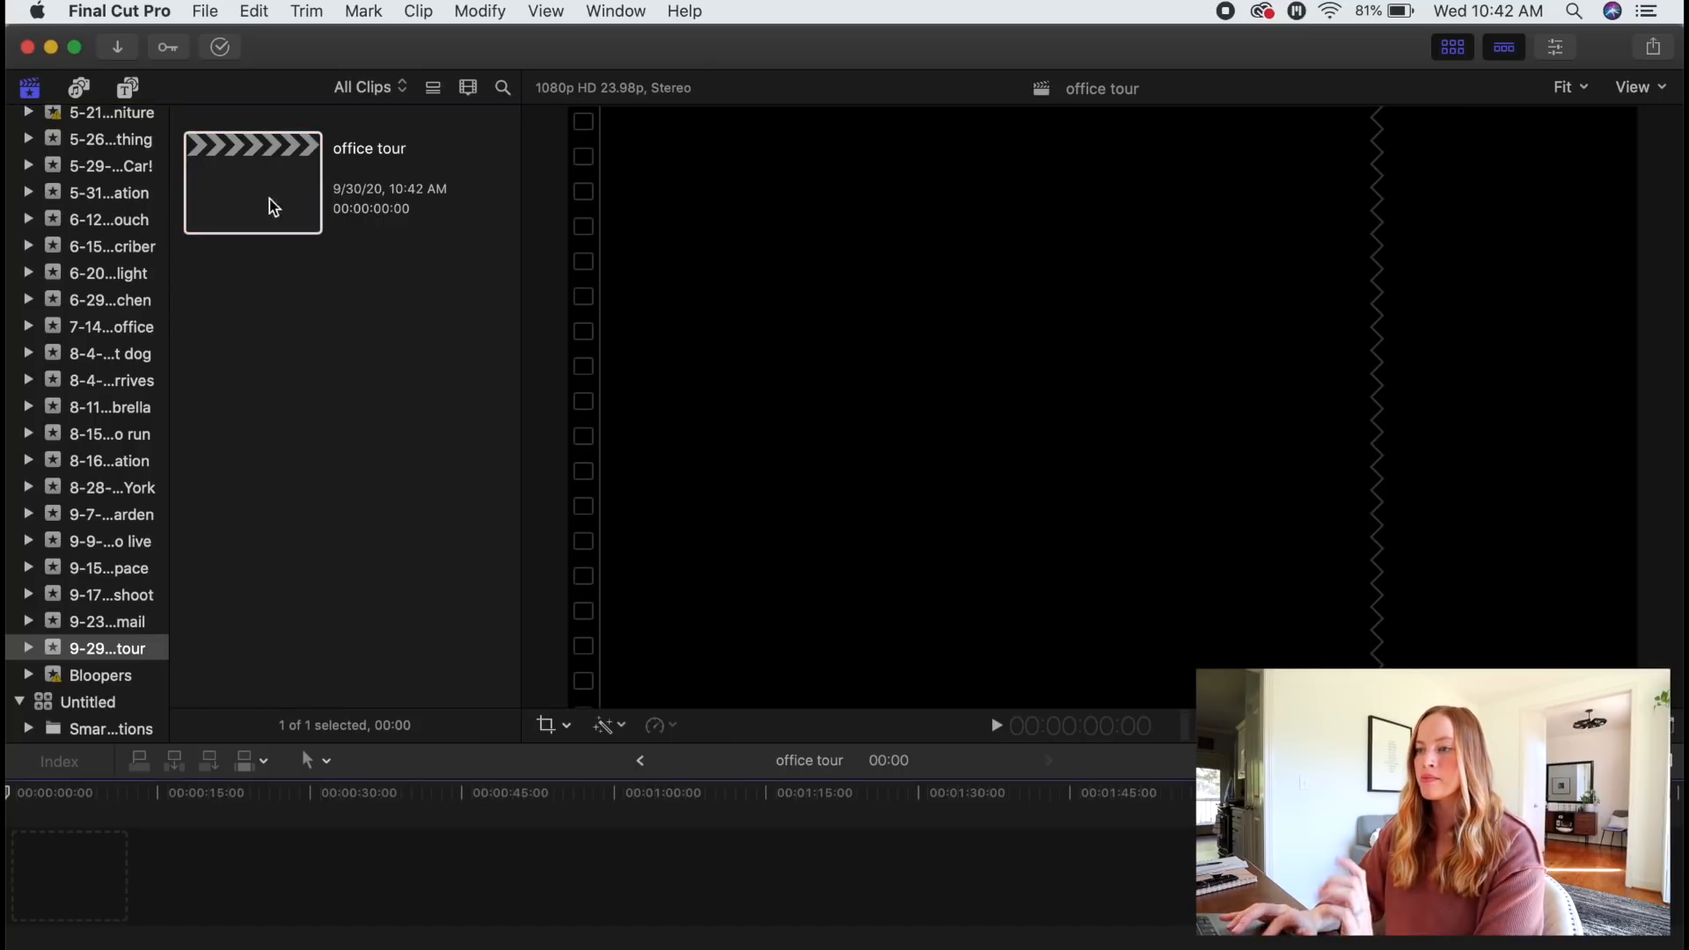
pyautogui.moveTo(421, 743); pyautogui.dragTo(430, 554)
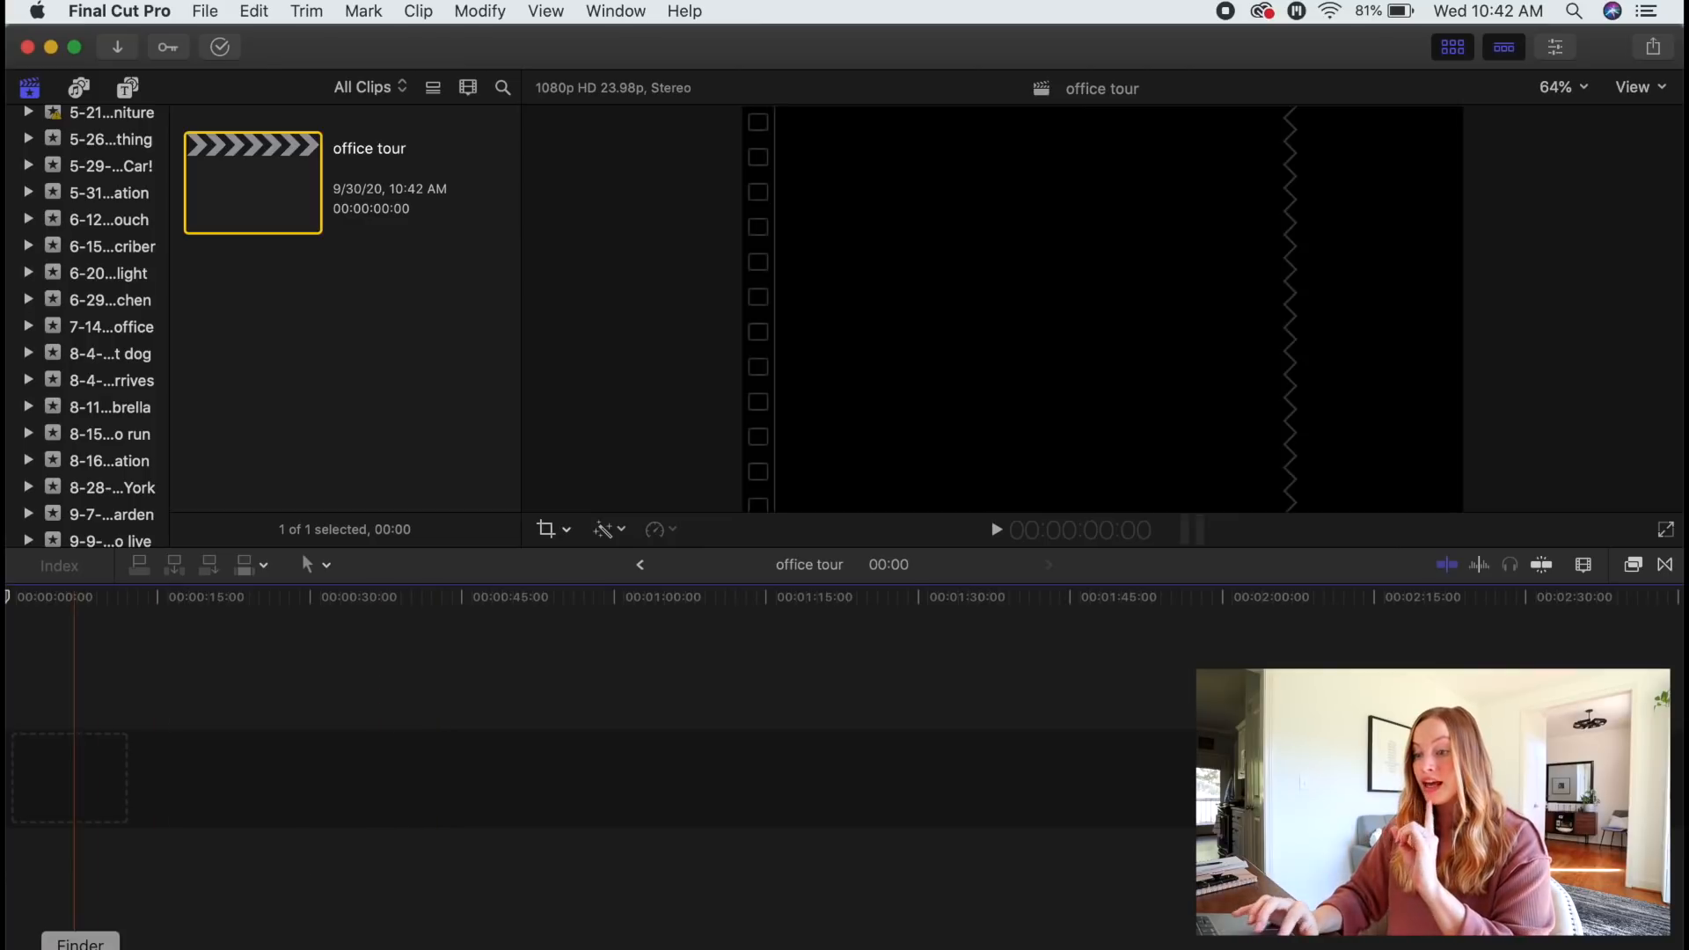
# Switch to Finder and add all clips from MVI_9938.MP4 through MVI_9947.MP4 to the office tour timeline
pyautogui.click(78, 947)
pyautogui.click(425, 131)
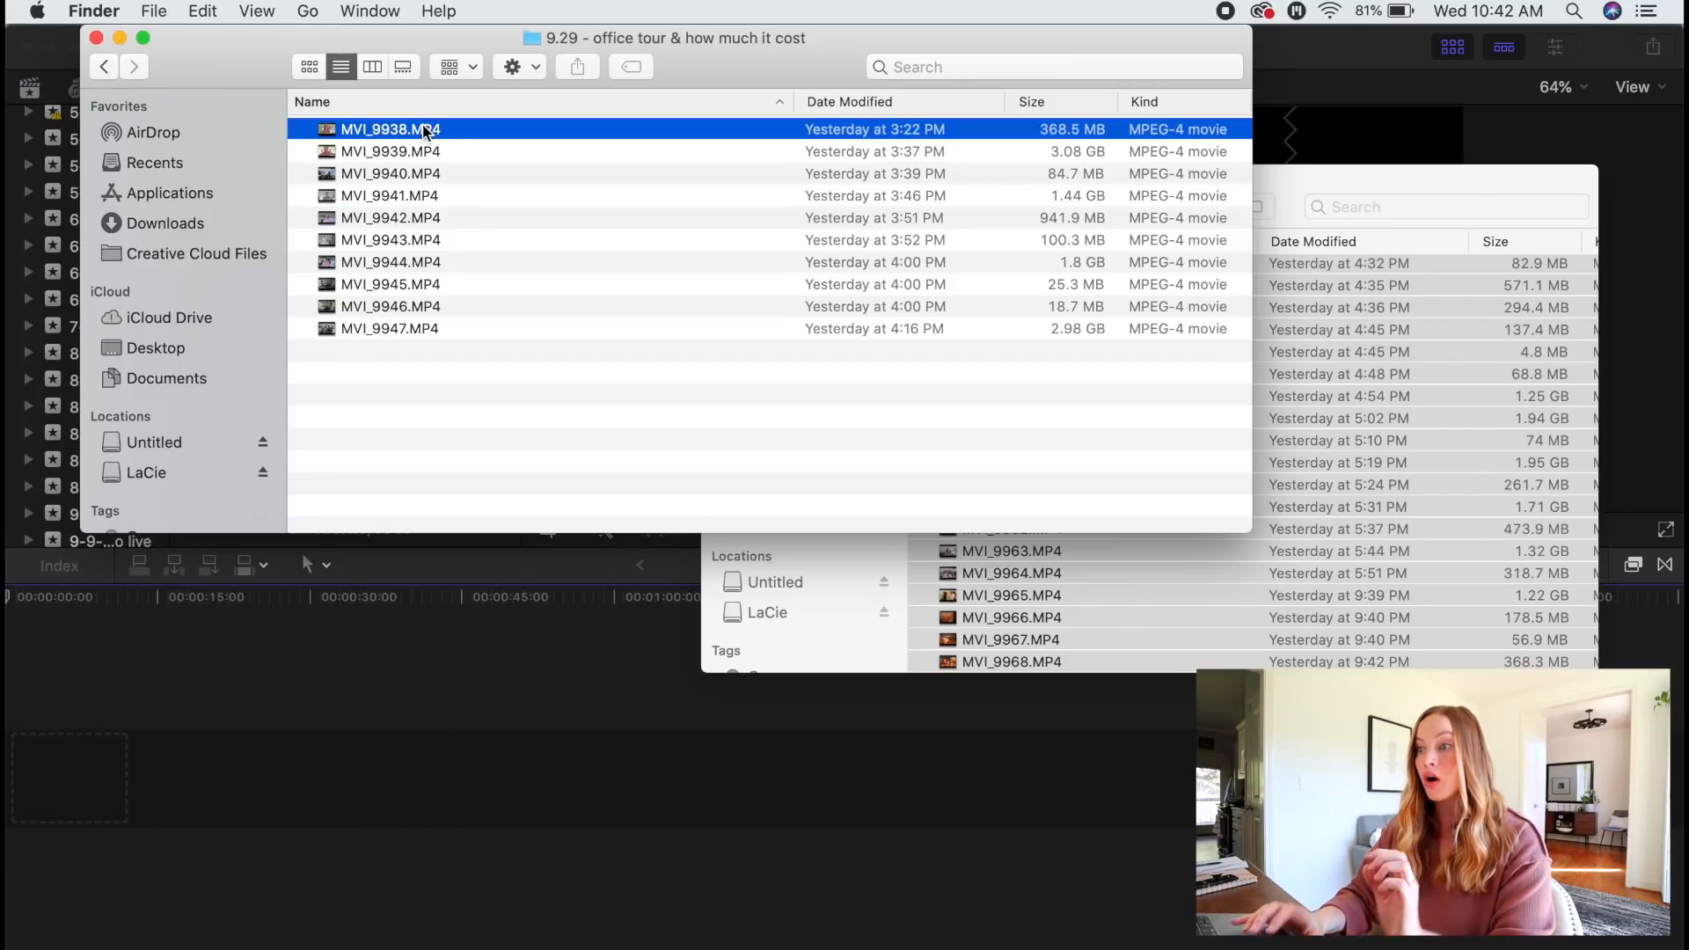
pyautogui.keyDown('shift'); pyautogui.click(372, 332); pyautogui.keyUp('shift')
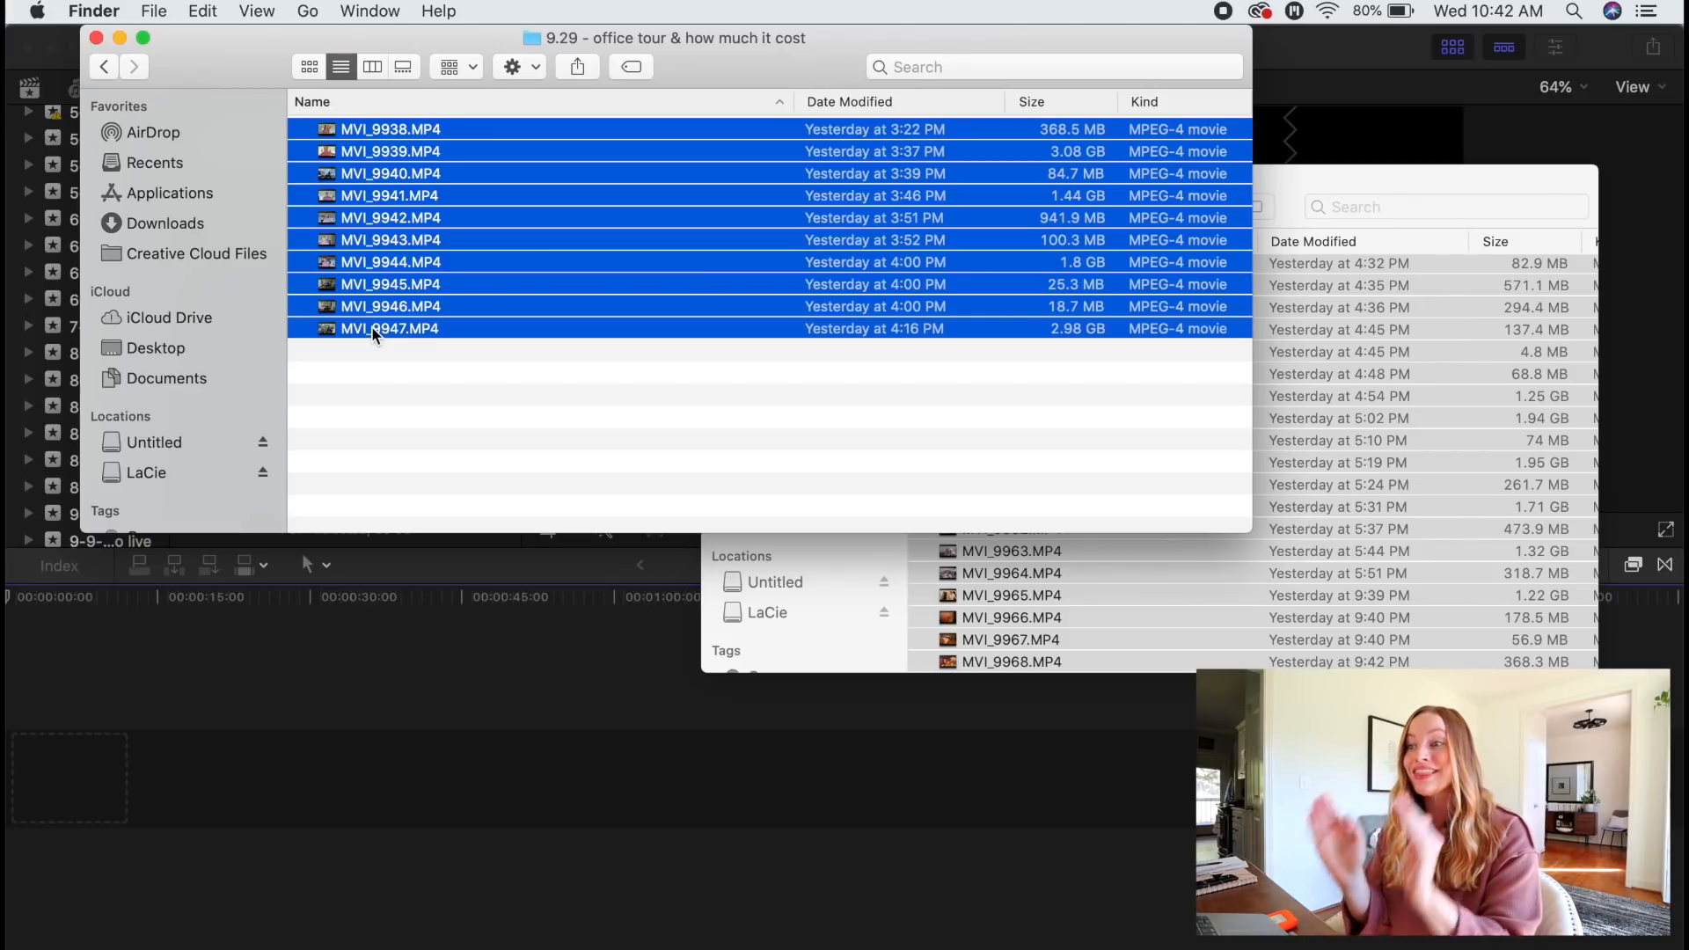
pyautogui.moveTo(376, 334); pyautogui.dragTo(303, 769)
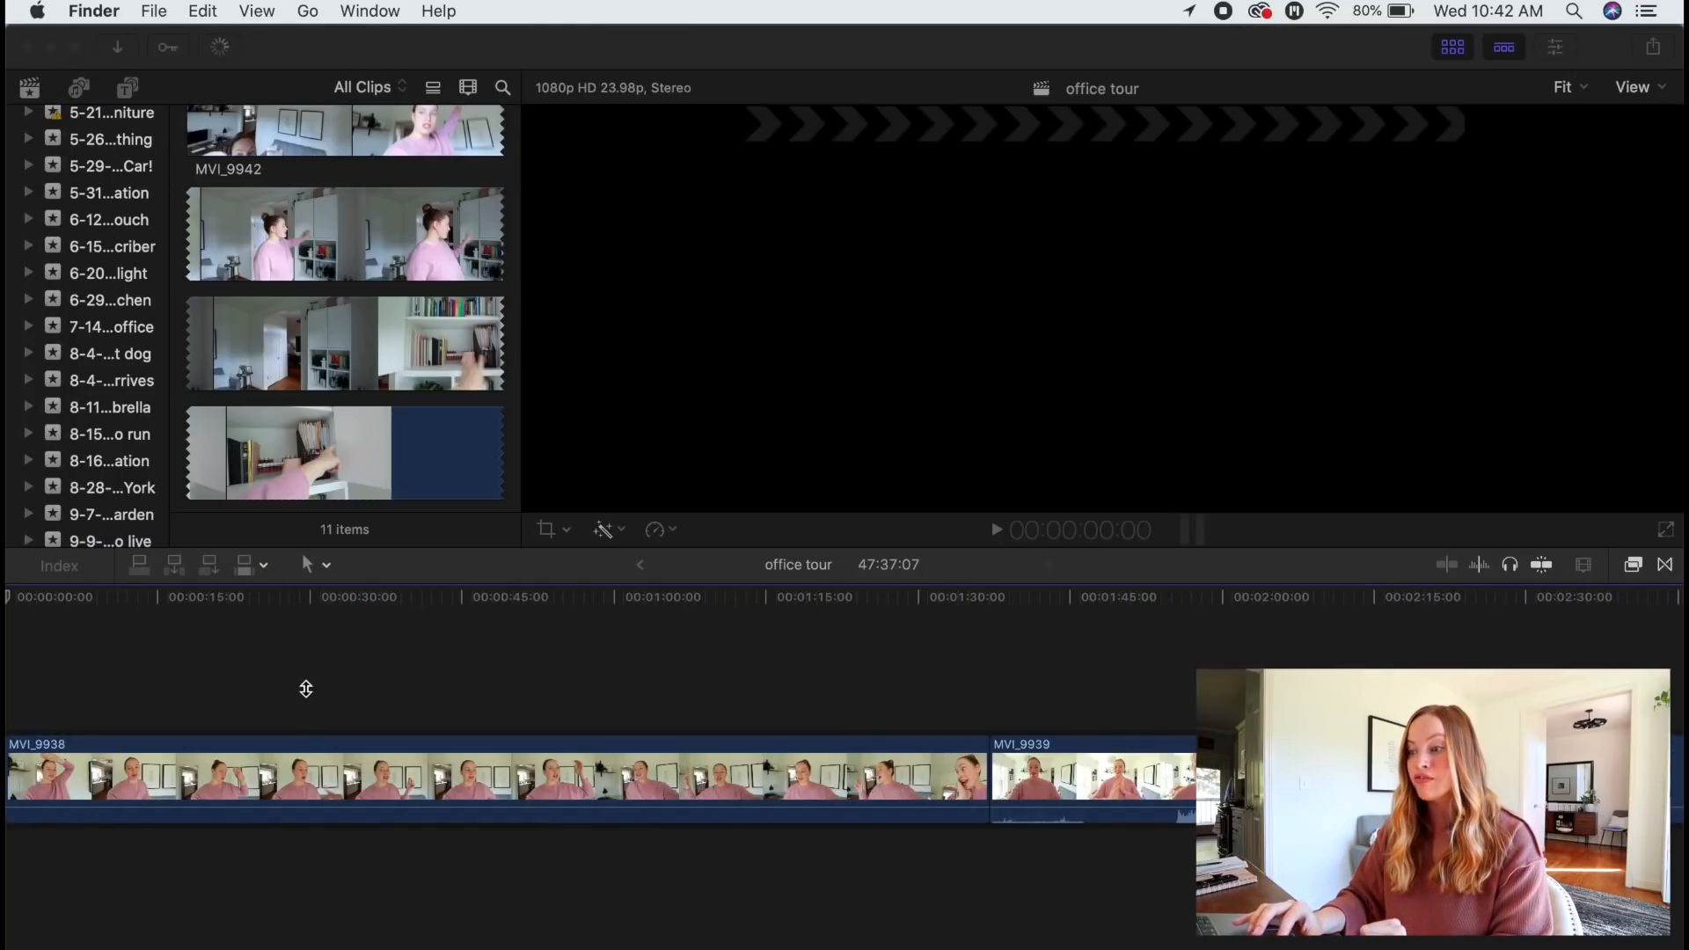
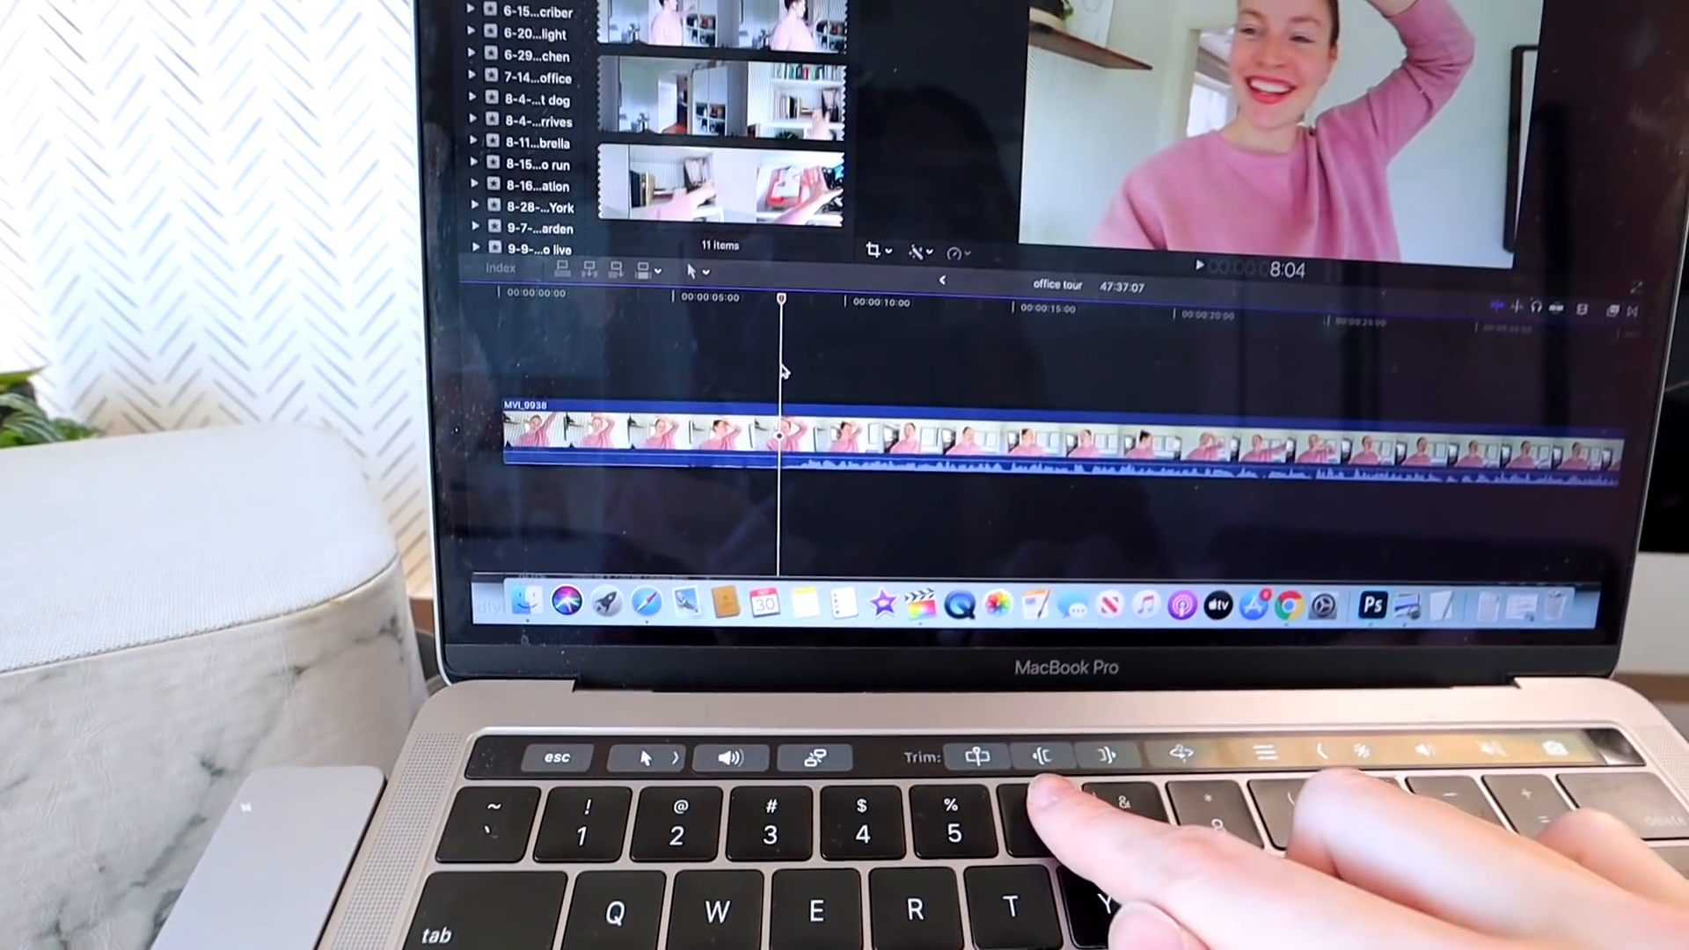
# Trim the first clip, MVI_9938, cutting its start off at 8:04 and its end off at 1:27:20
pyautogui.press('Home')
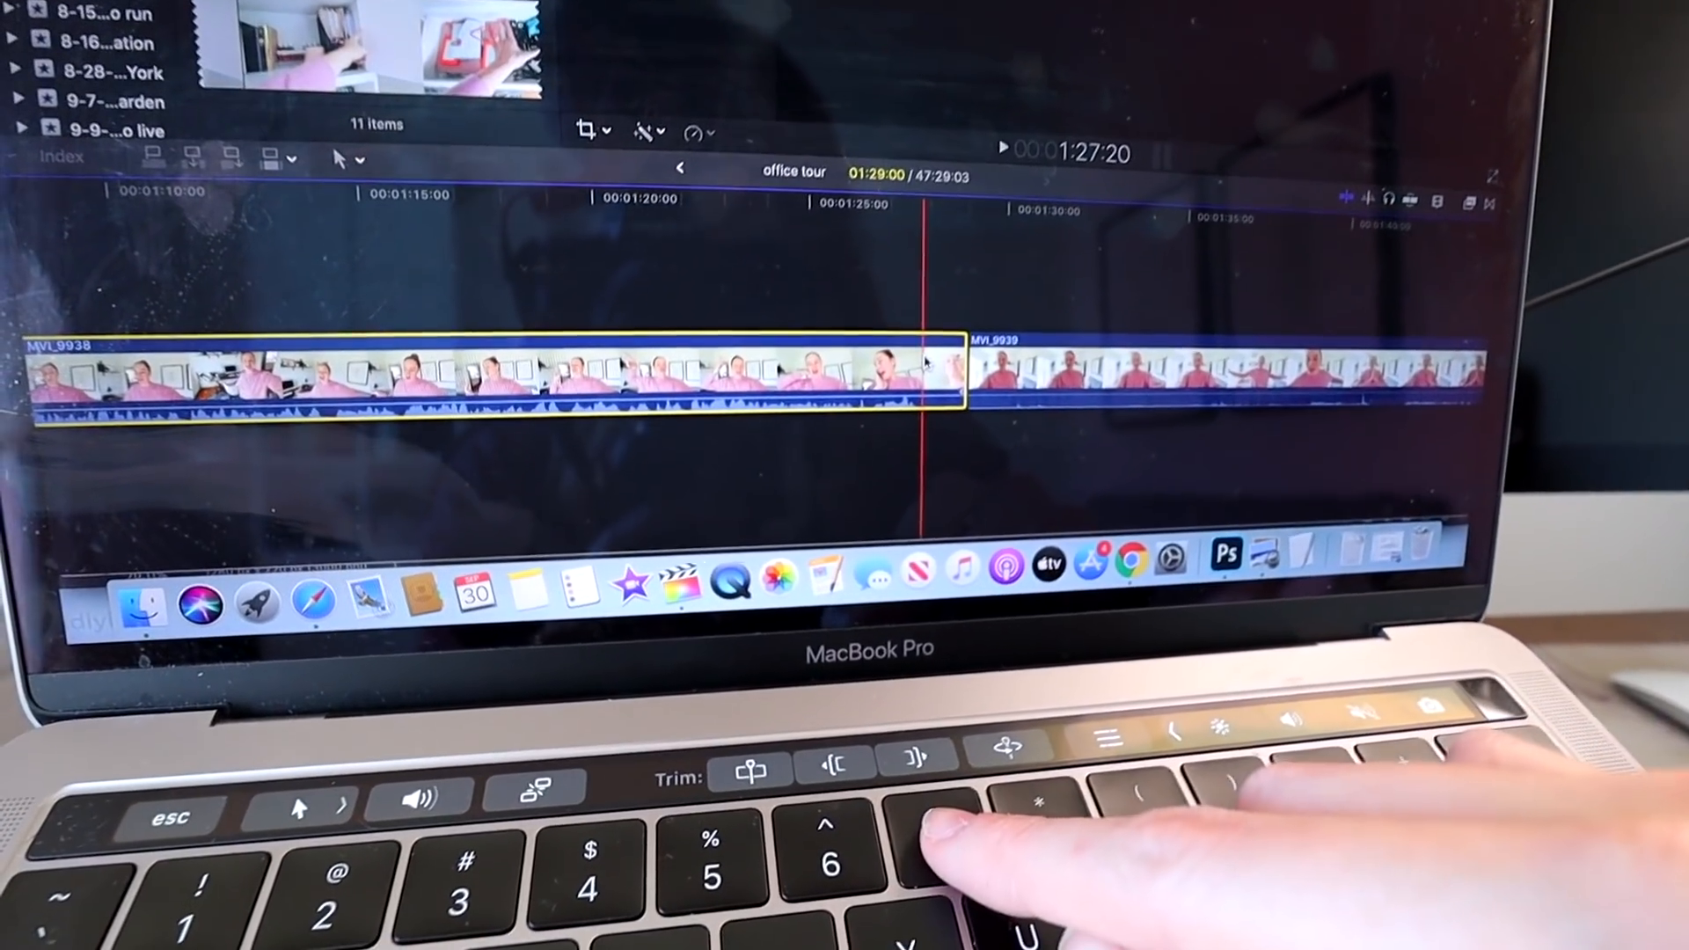
pyautogui.hotkey('alt', ']')
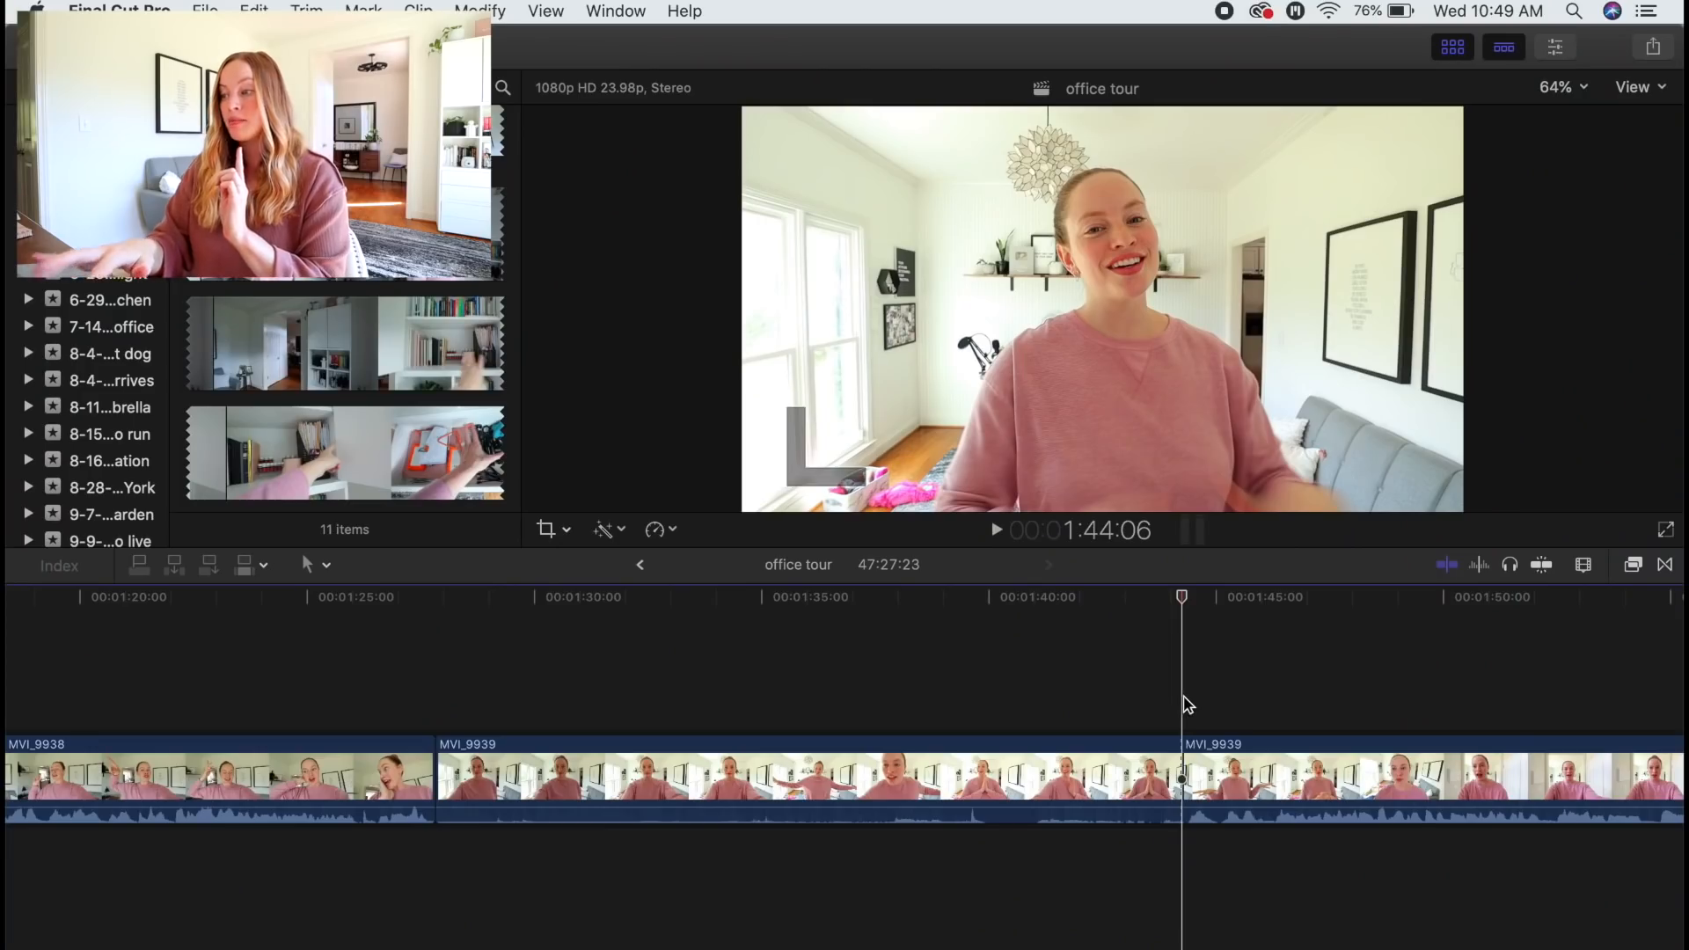
# Shorten the first MVI_9939 segment by pulling its end back to about 1:30 in the timeline
pyautogui.click(1322, 874)
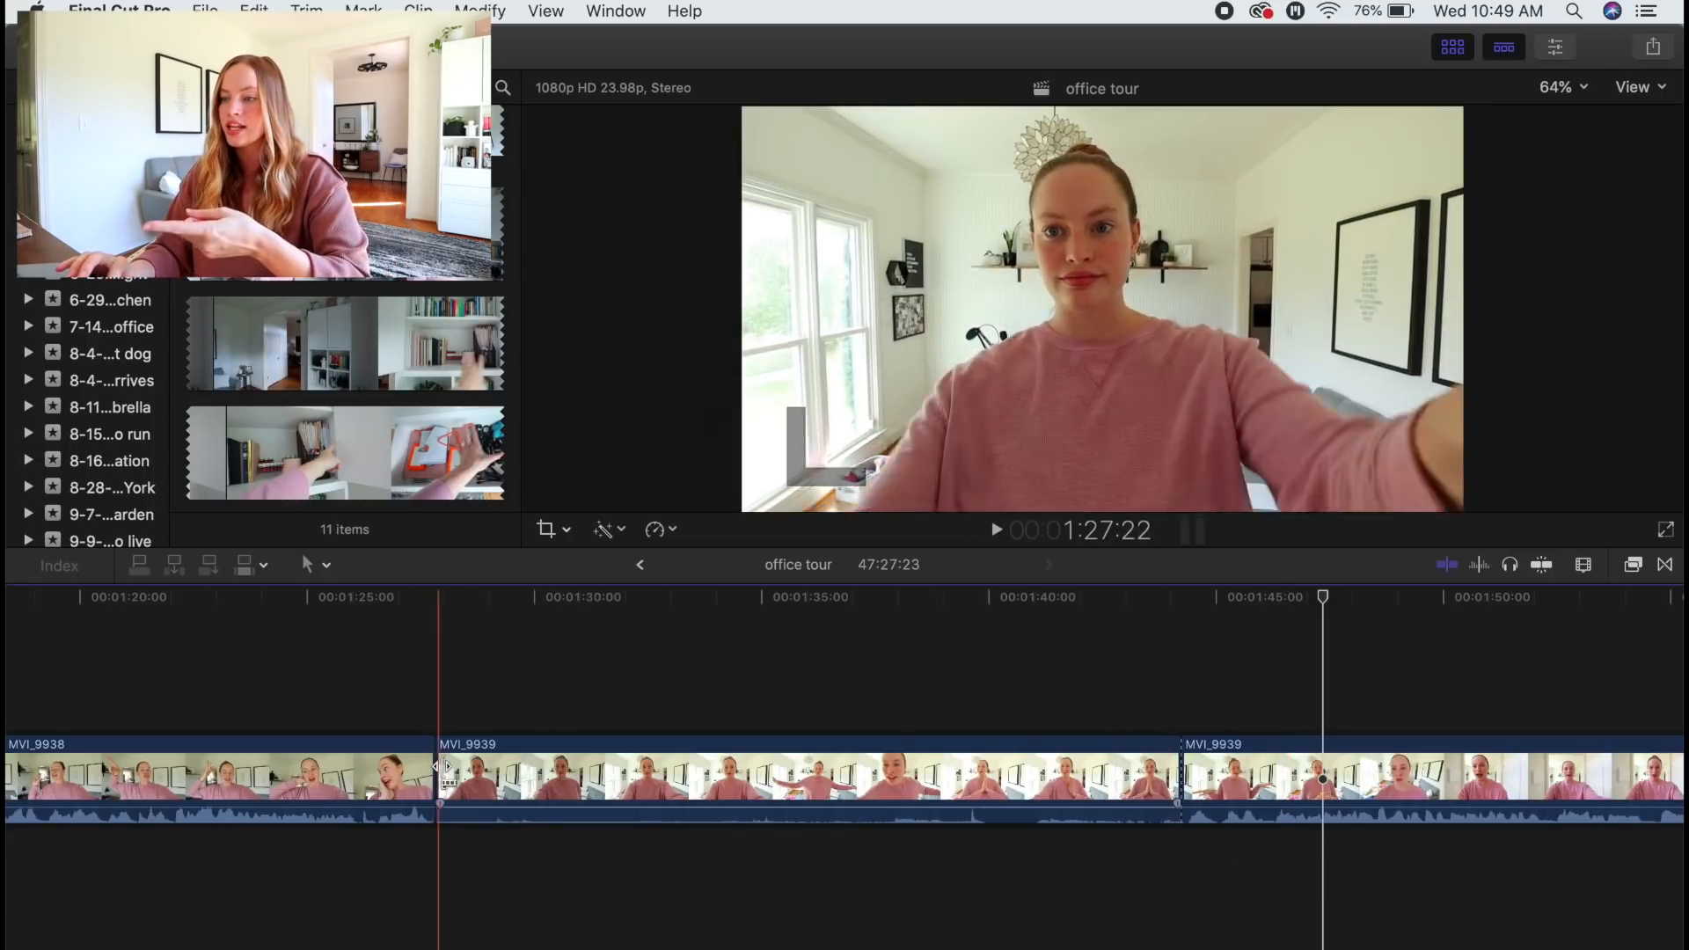
pyautogui.click(1169, 774)
pyautogui.moveTo(1170, 774); pyautogui.dragTo(532, 774)
pyautogui.click(575, 685)
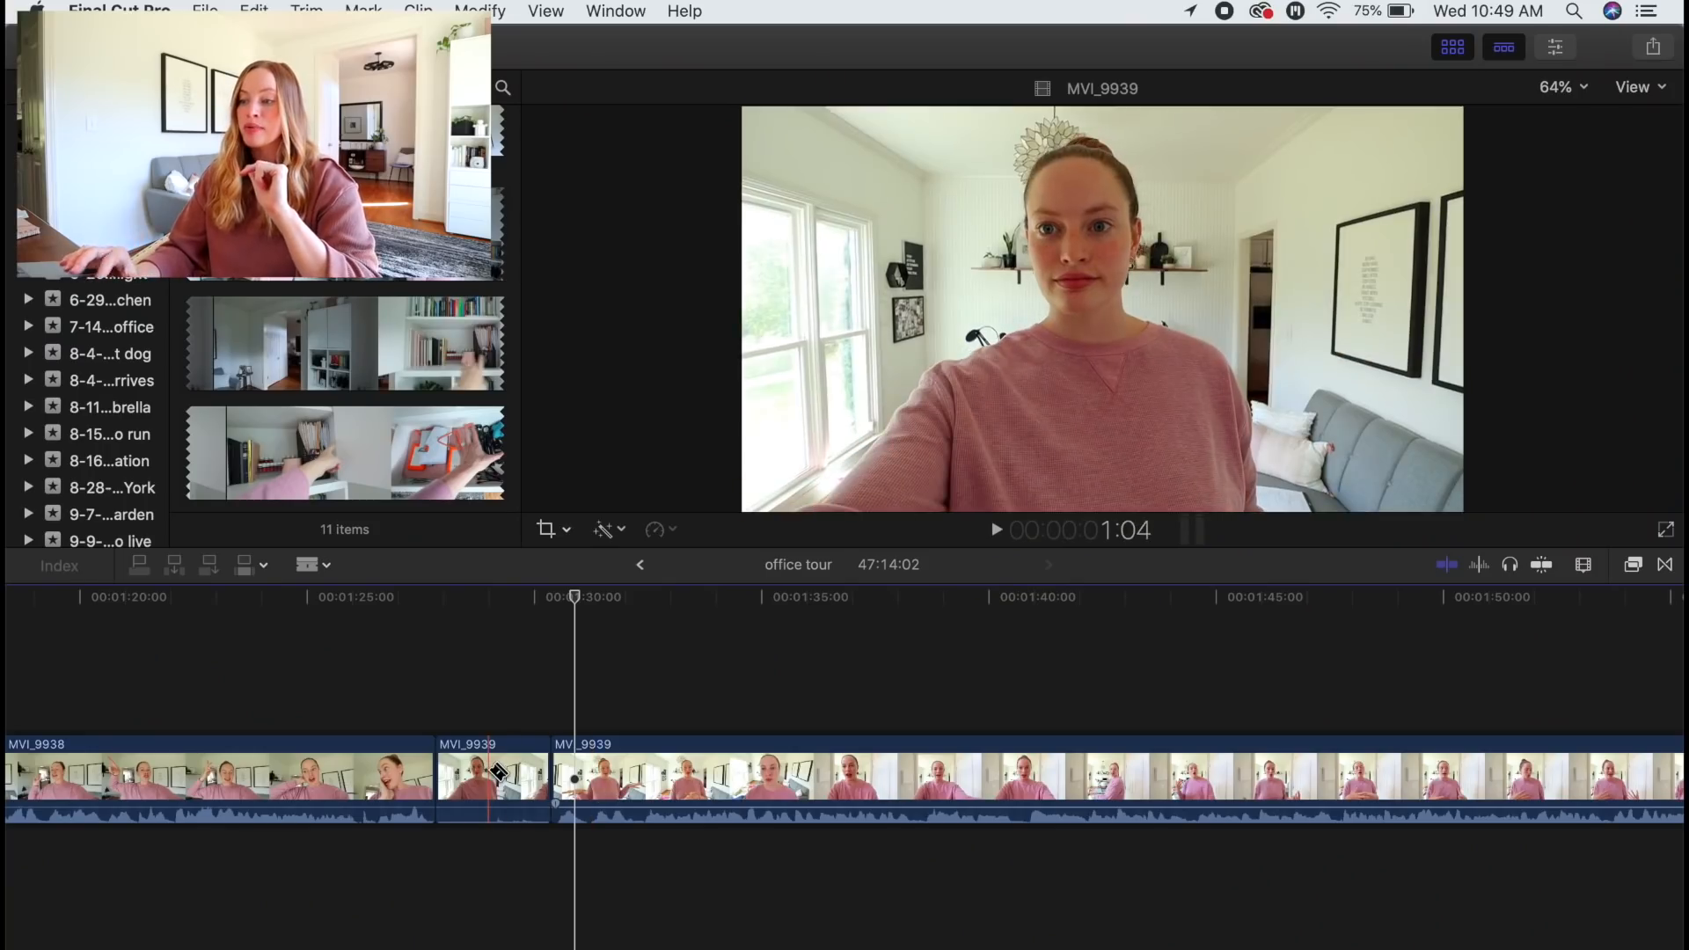
# Split the short first MVI_9939 segment with the Blade tool at two points, about 1:29:00 and 1:29:18
pyautogui.click(490, 772)
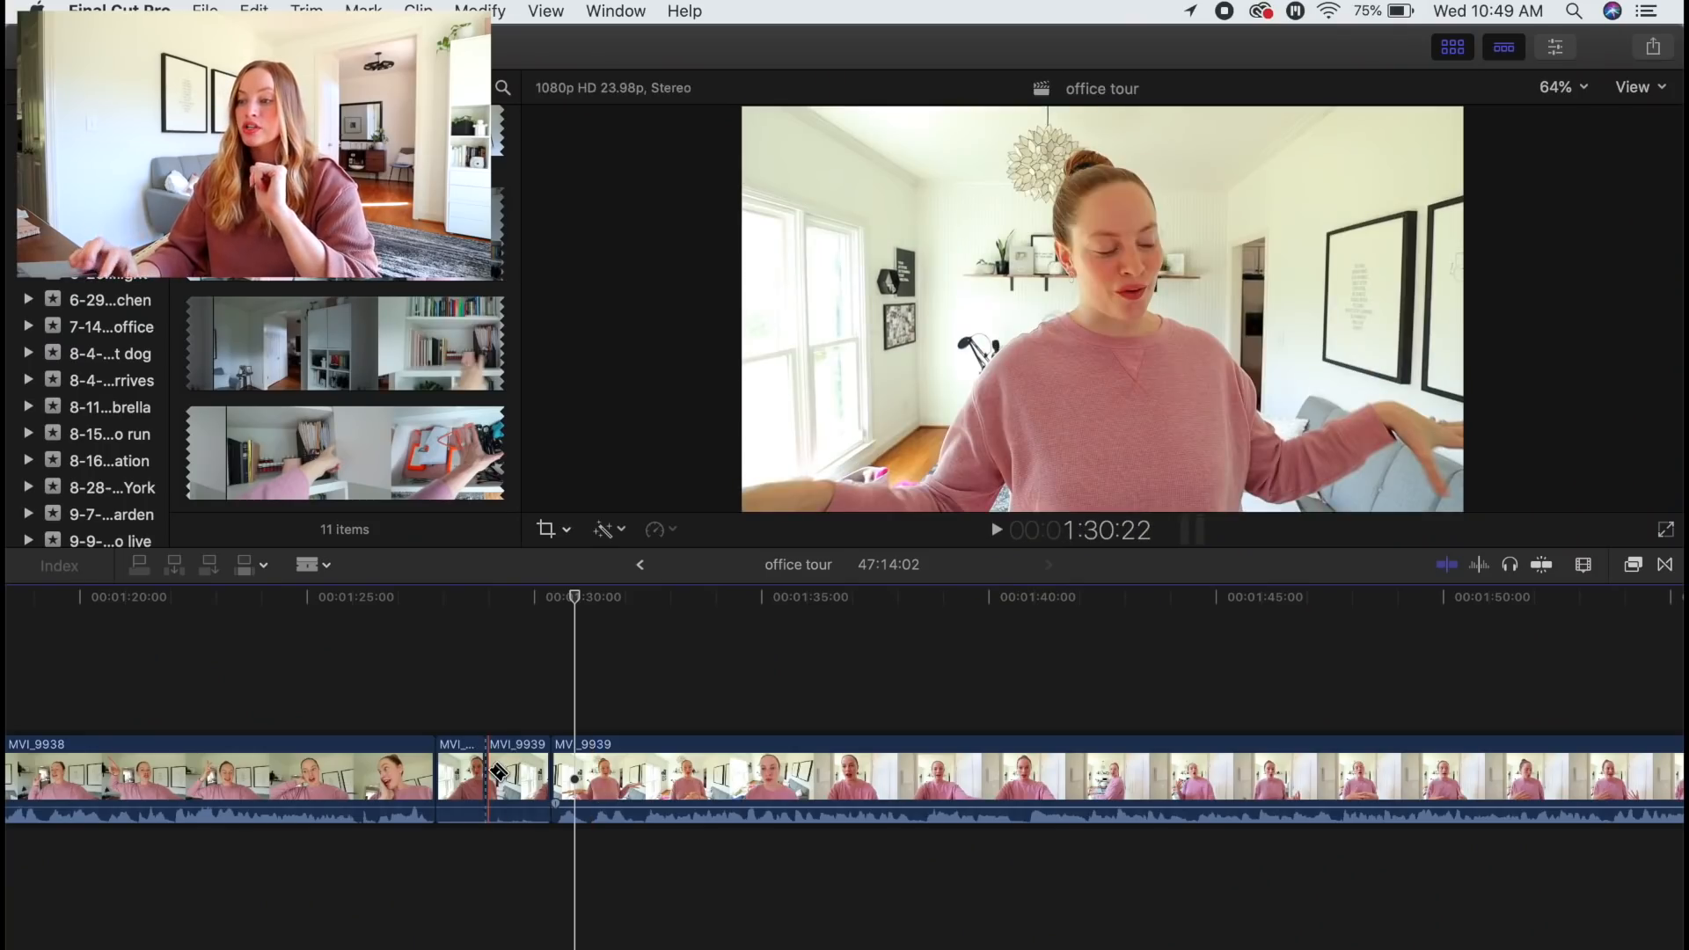
pyautogui.click(524, 771)
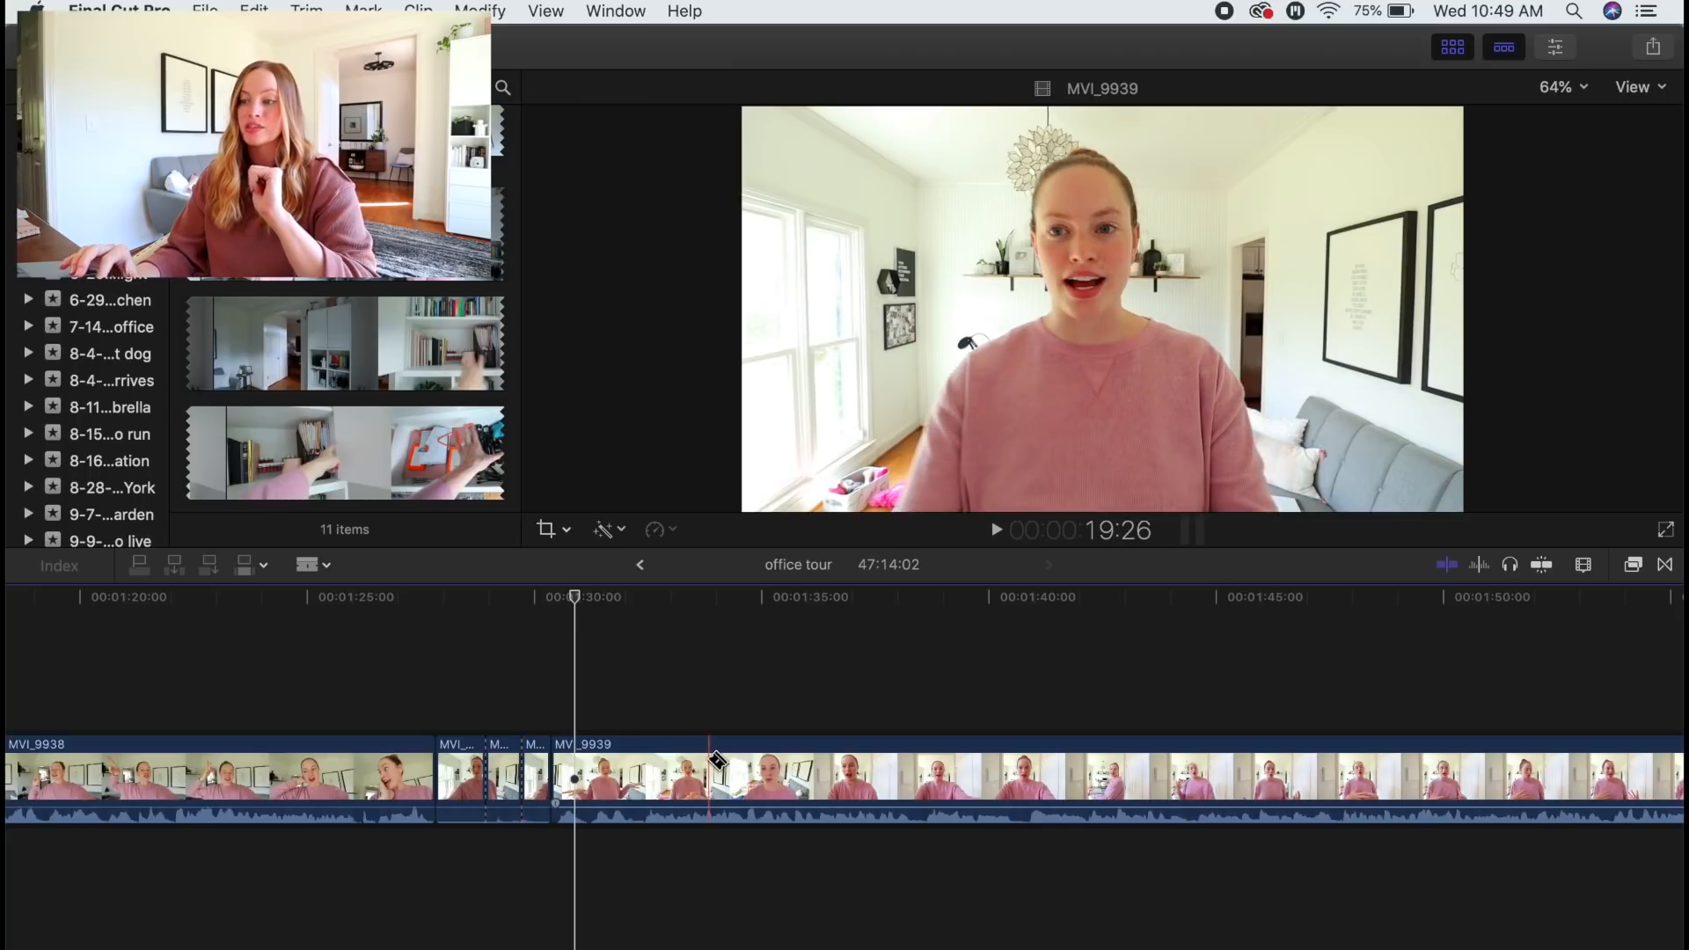
# Delete the three short MVI_9939 segments between MVI_9938 and the long MVI_9939 clip
pyautogui.press('a')
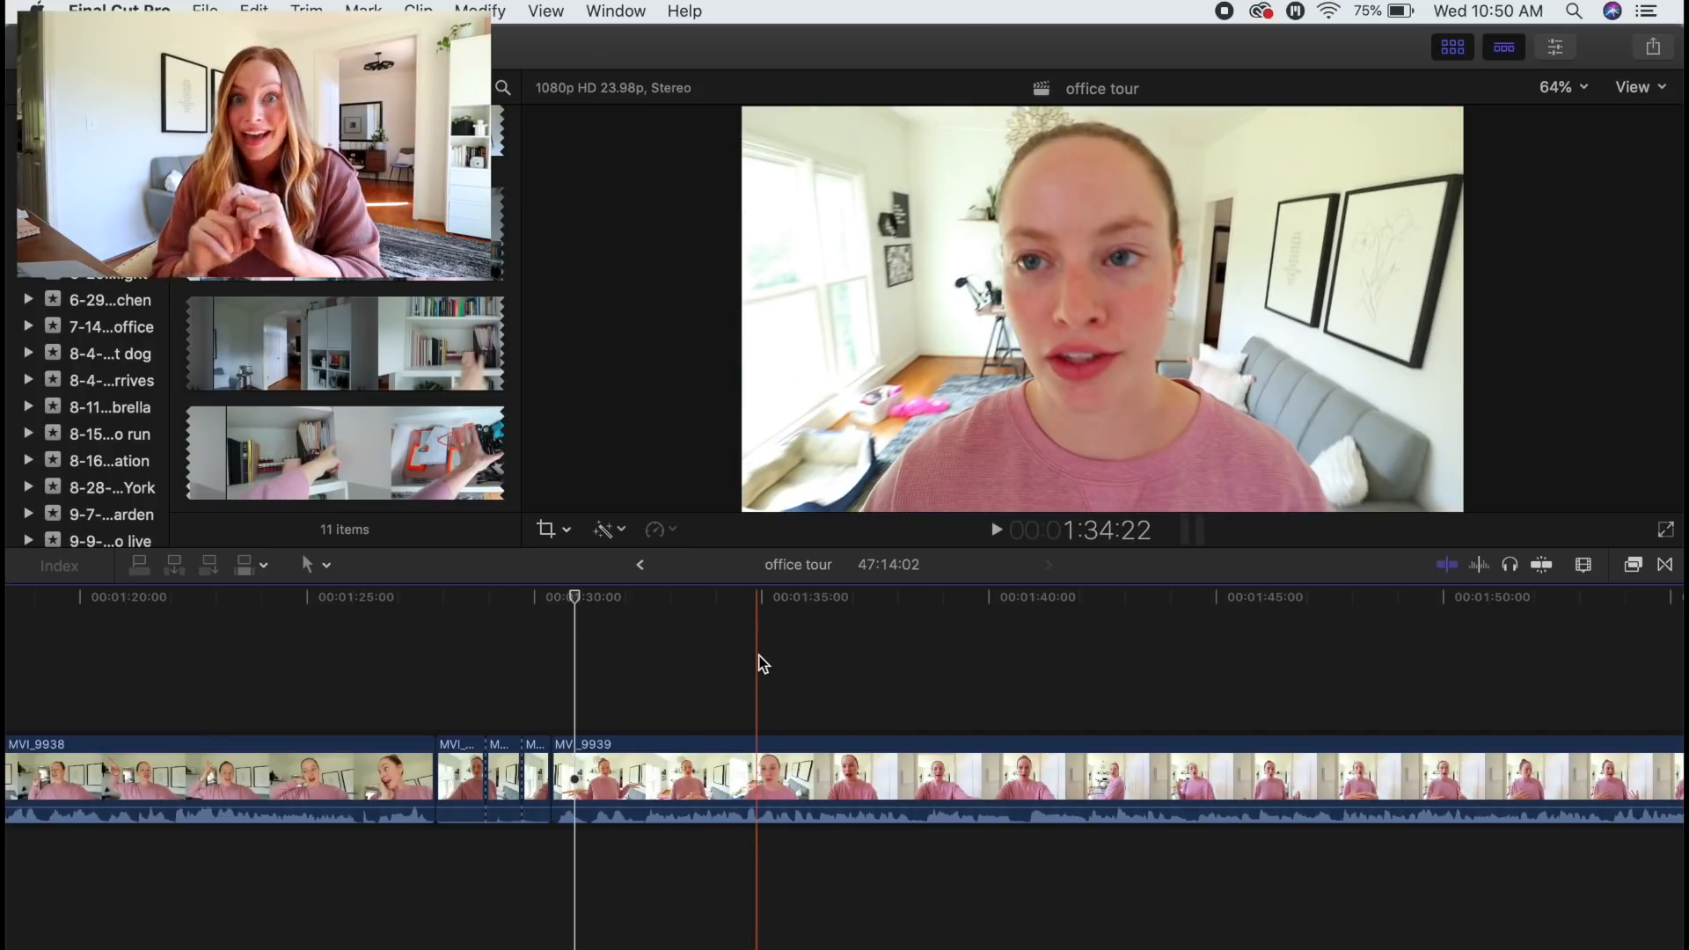
pyautogui.moveTo(471, 728); pyautogui.dragTo(540, 808)
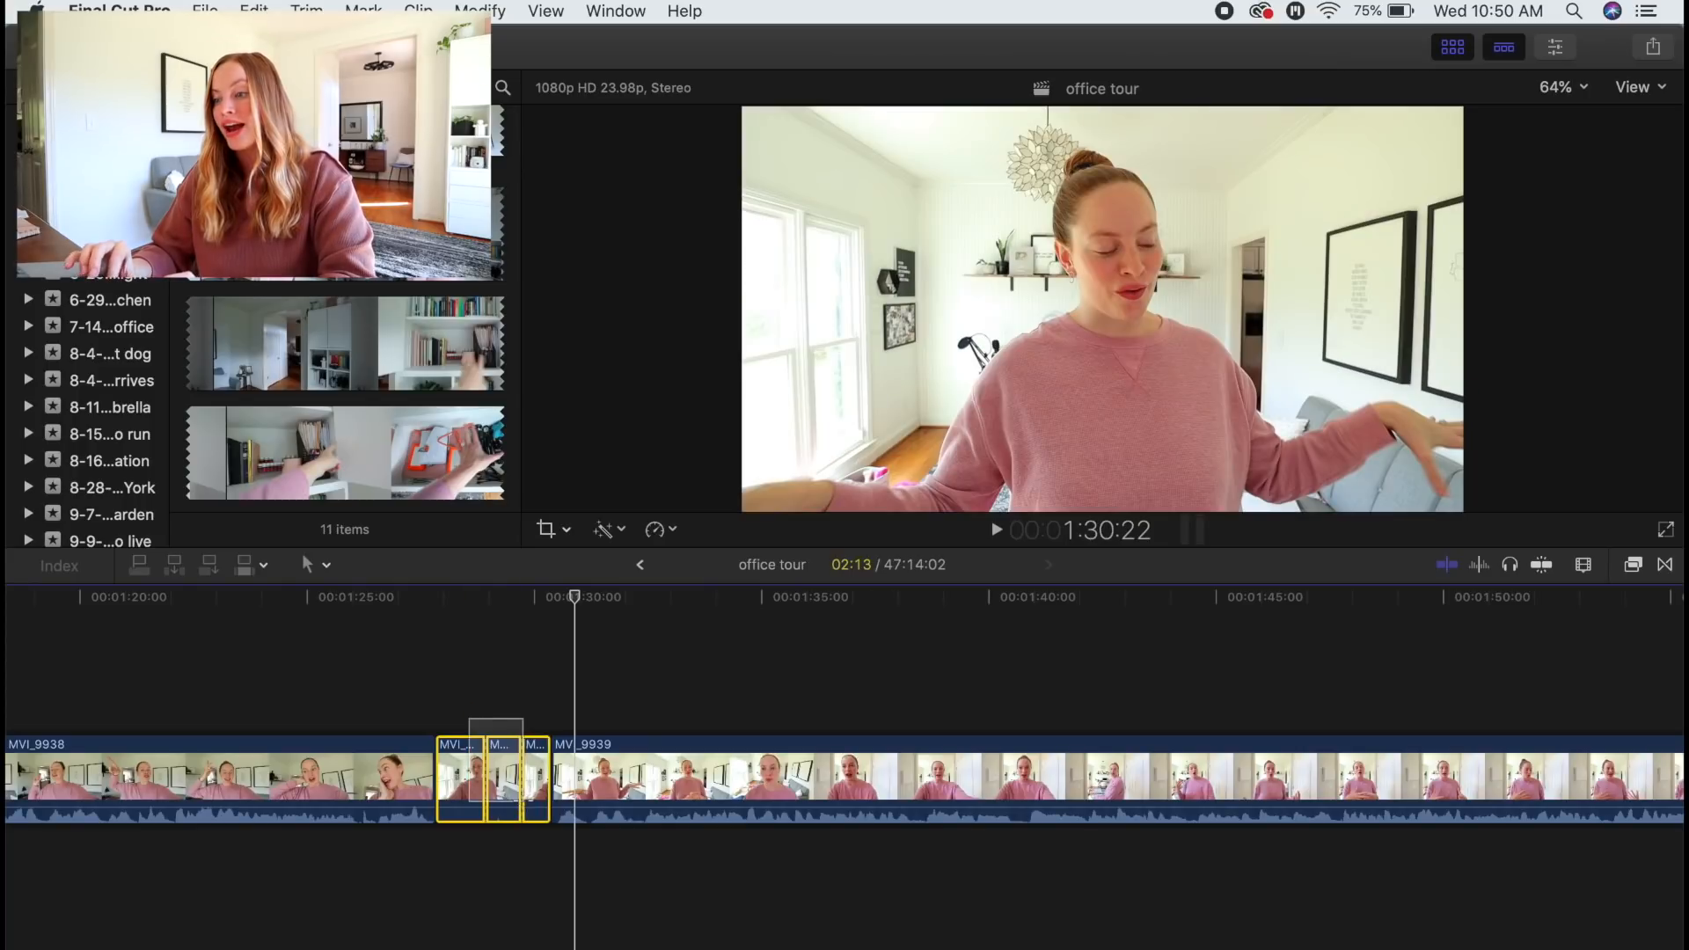
pyautogui.press('Delete')
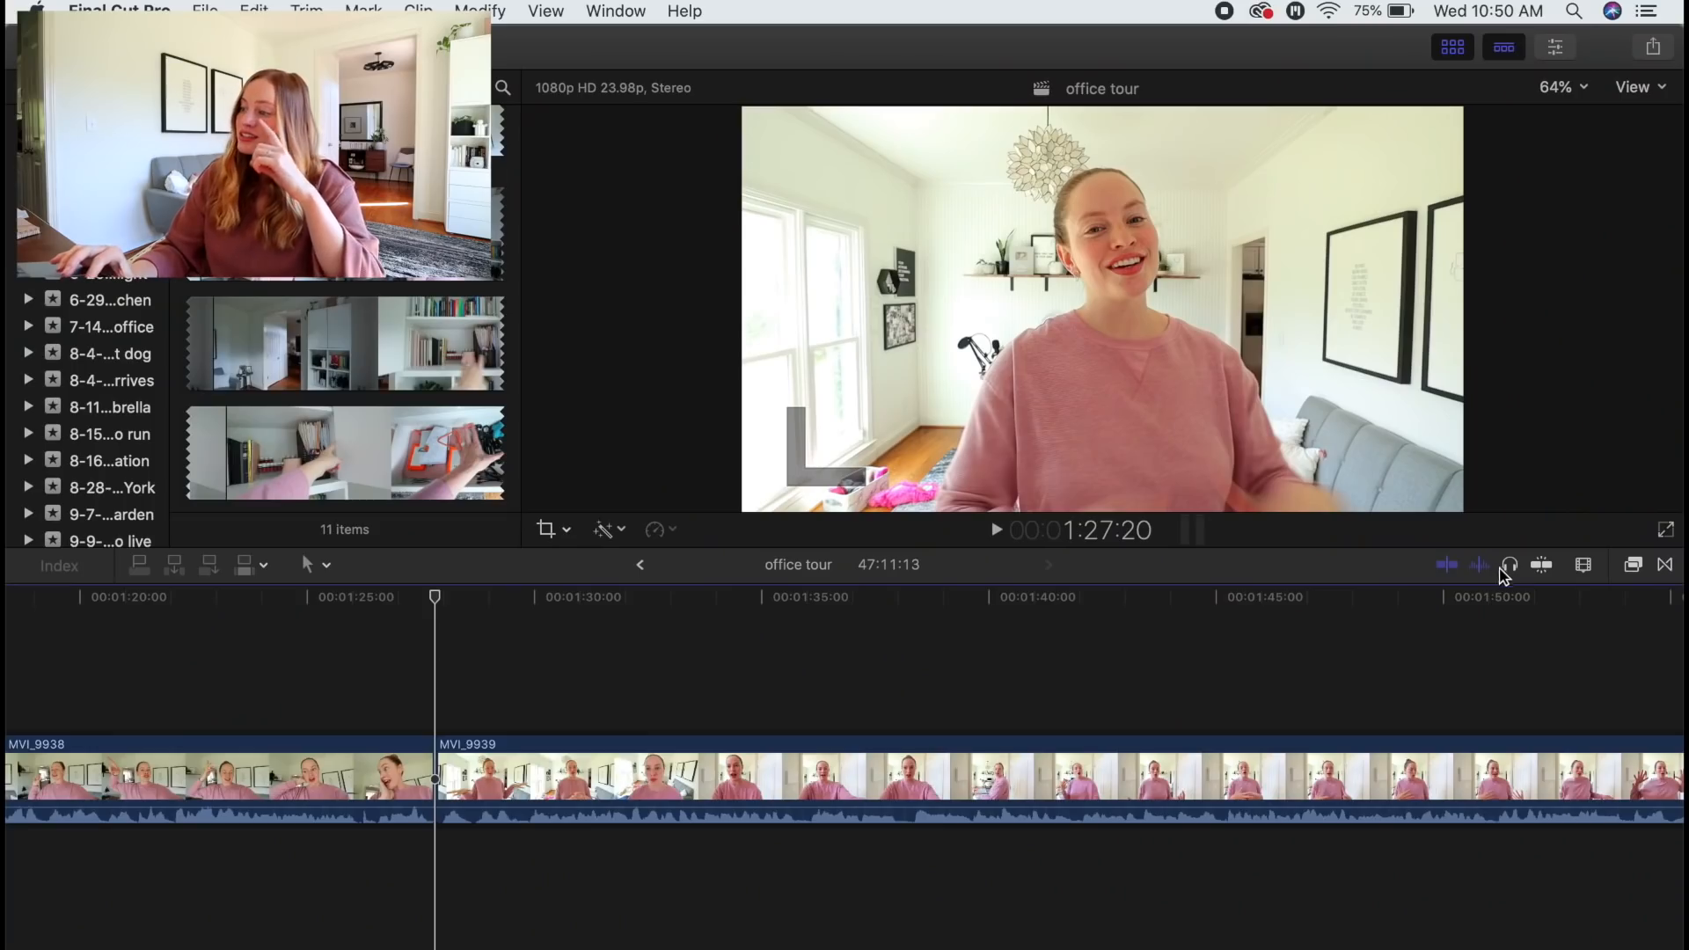
# Try out the timeline's Solo, Snapping and clip appearance options, then turn off audio skimming and lower the sound volume
pyautogui.click(1509, 565)
pyautogui.click(1541, 565)
pyautogui.click(1583, 564)
pyautogui.click(1583, 567)
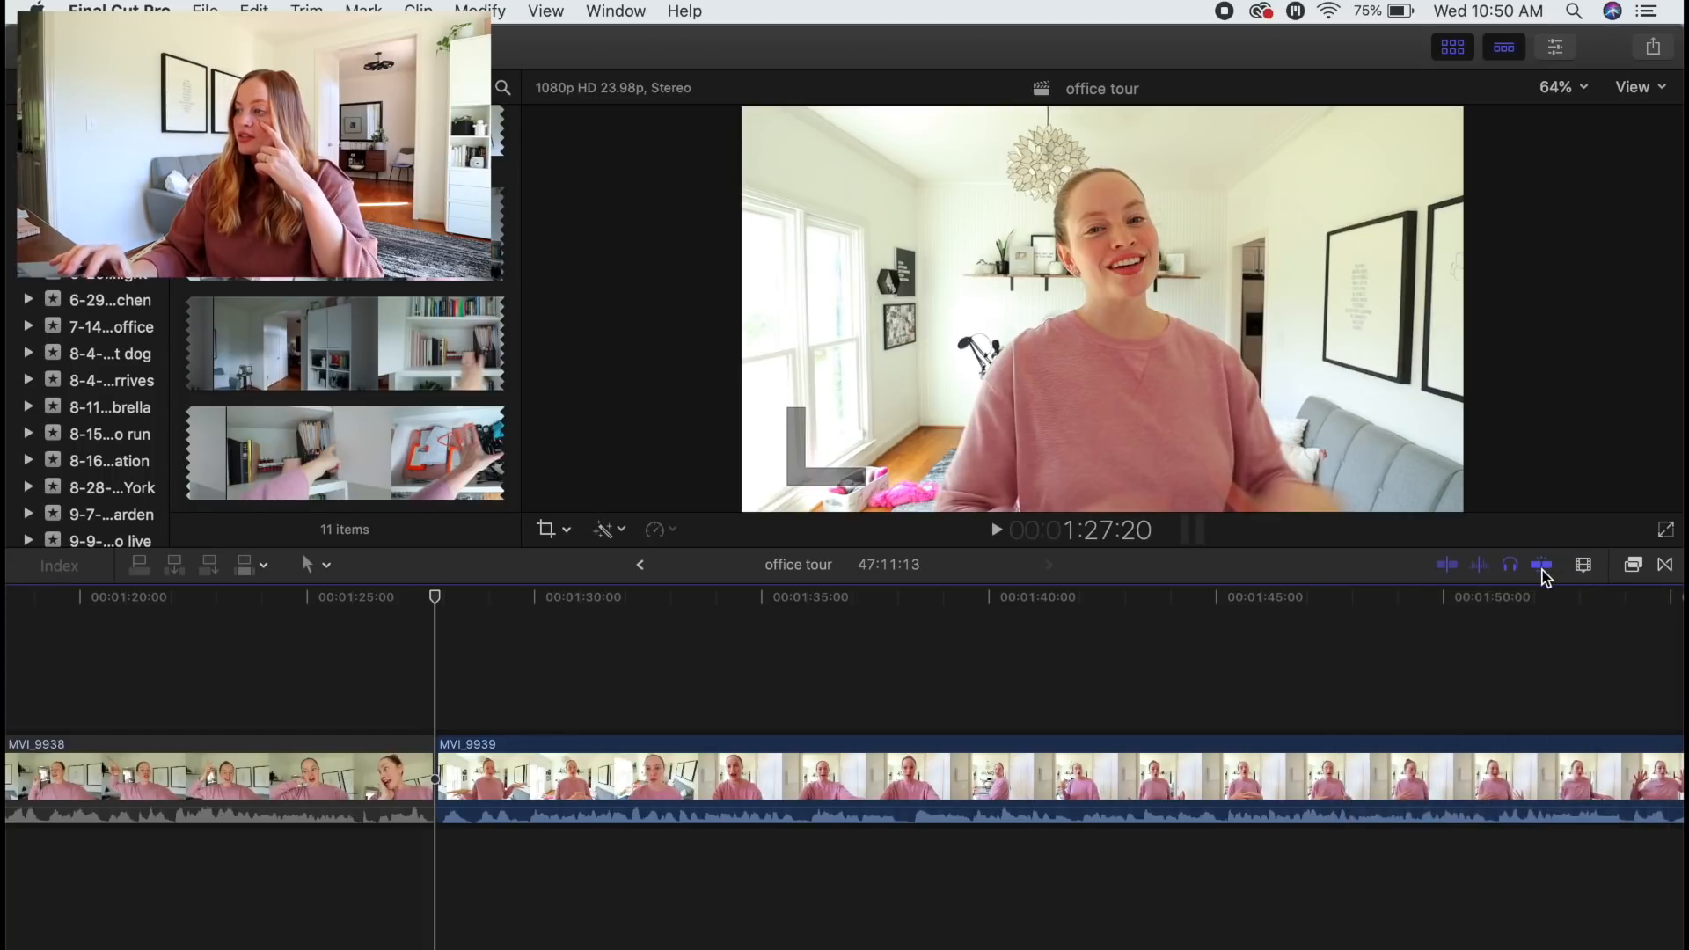
pyautogui.click(1506, 568)
pyautogui.click(1475, 566)
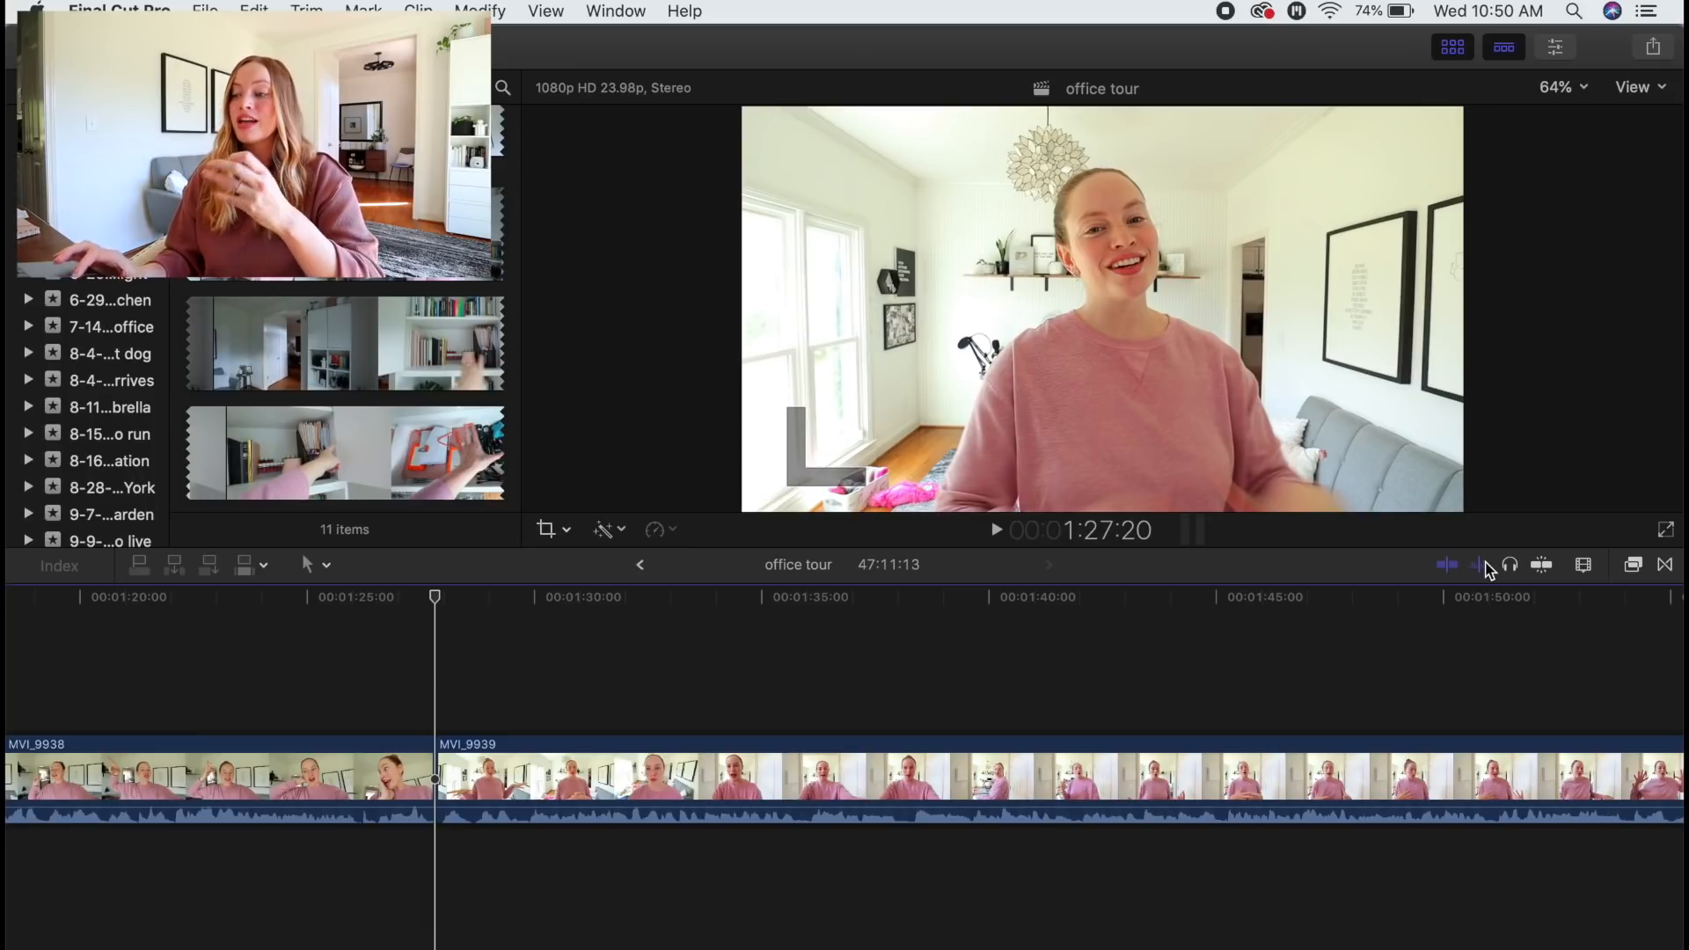
pyautogui.press('XF86AudioLowerVolume')
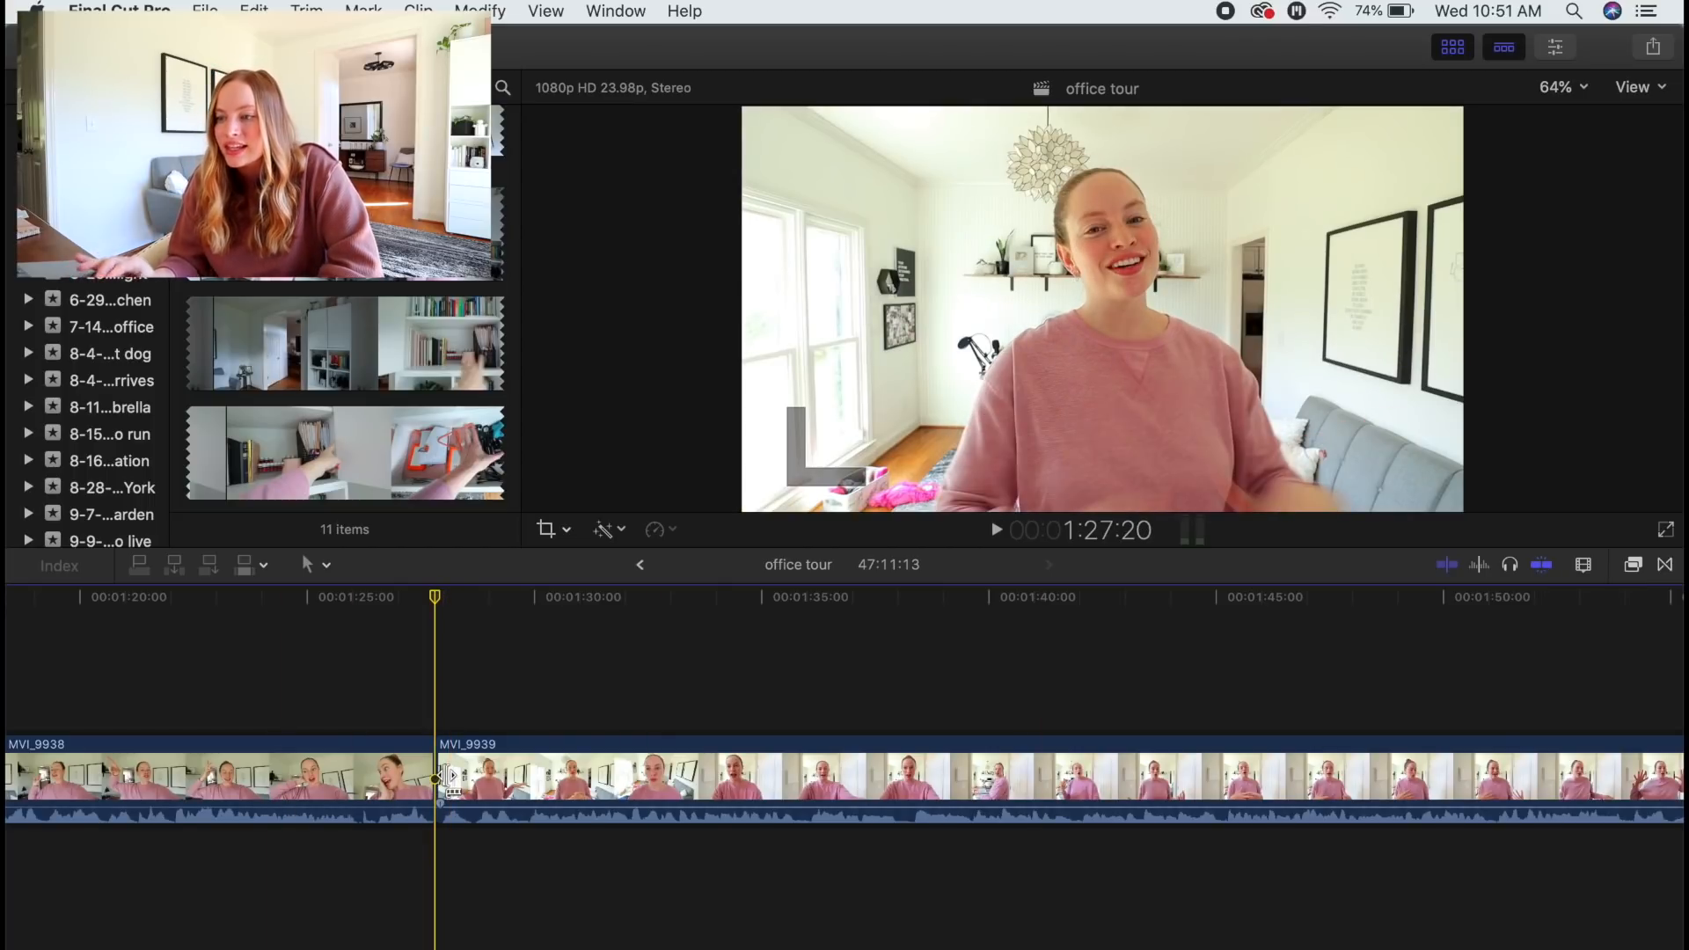
# Examine the edit point between MVI_9938 and MVI_9939 up close in the timeline
pyautogui.press('super+equal')
pyautogui.press('super+equal')
pyautogui.press('super+equal')
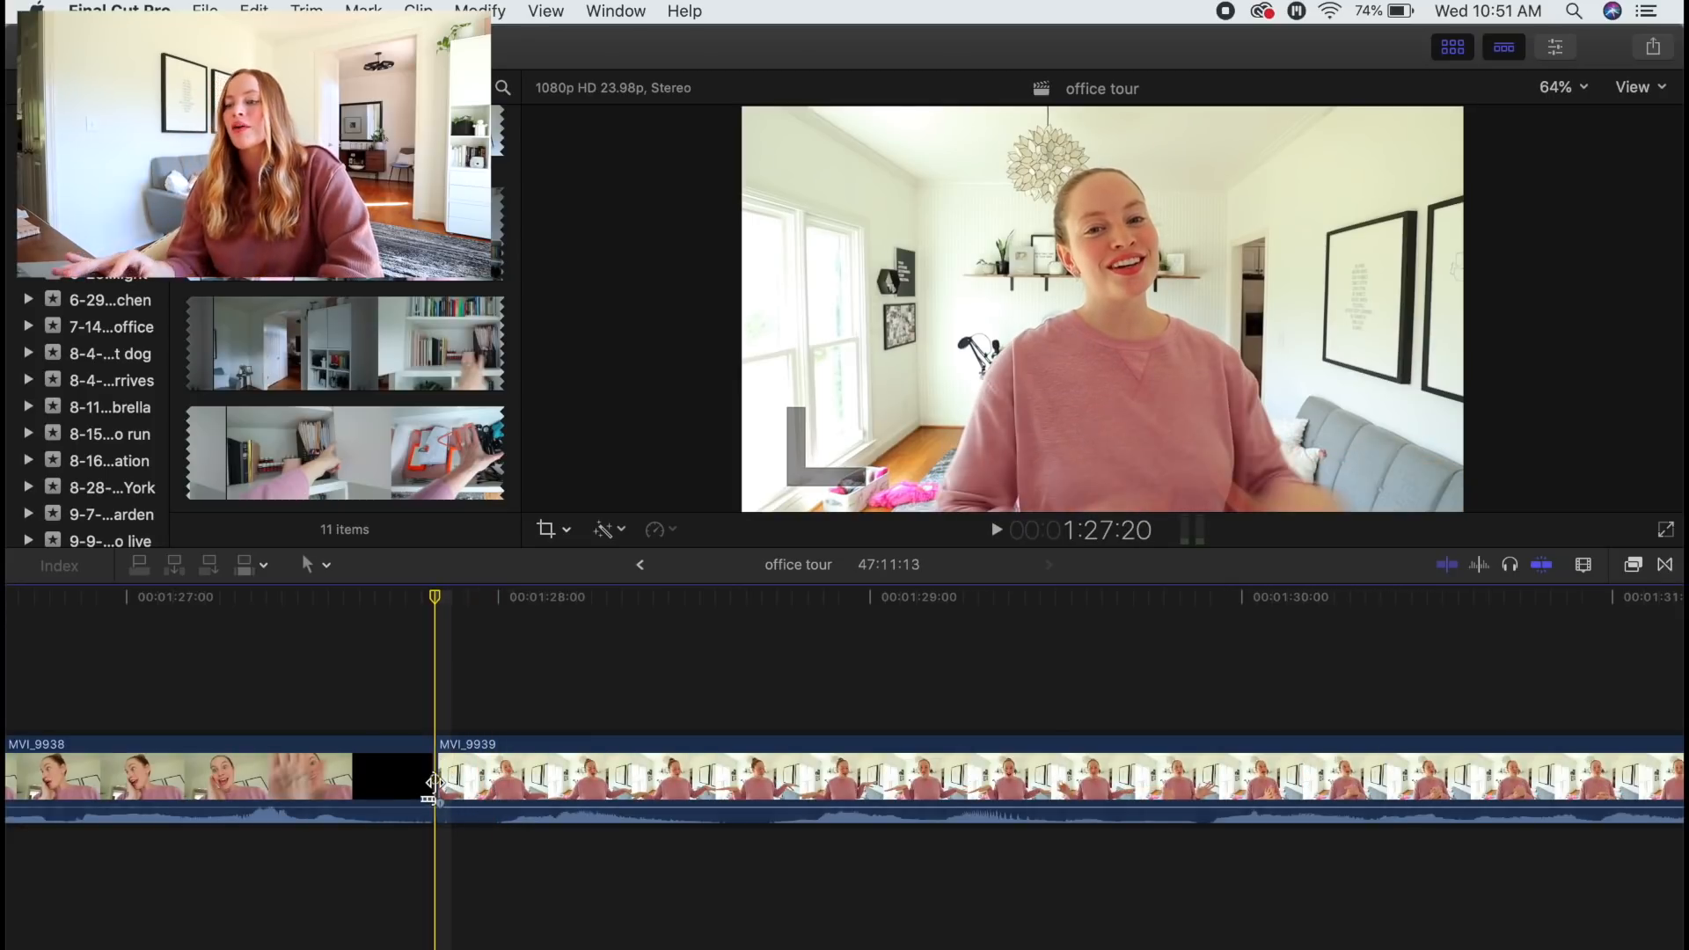
pyautogui.press('super+minus')
pyautogui.press('super+minus')
pyautogui.press('super+minus')
pyautogui.press('super+minus')
pyautogui.press('super+minus')
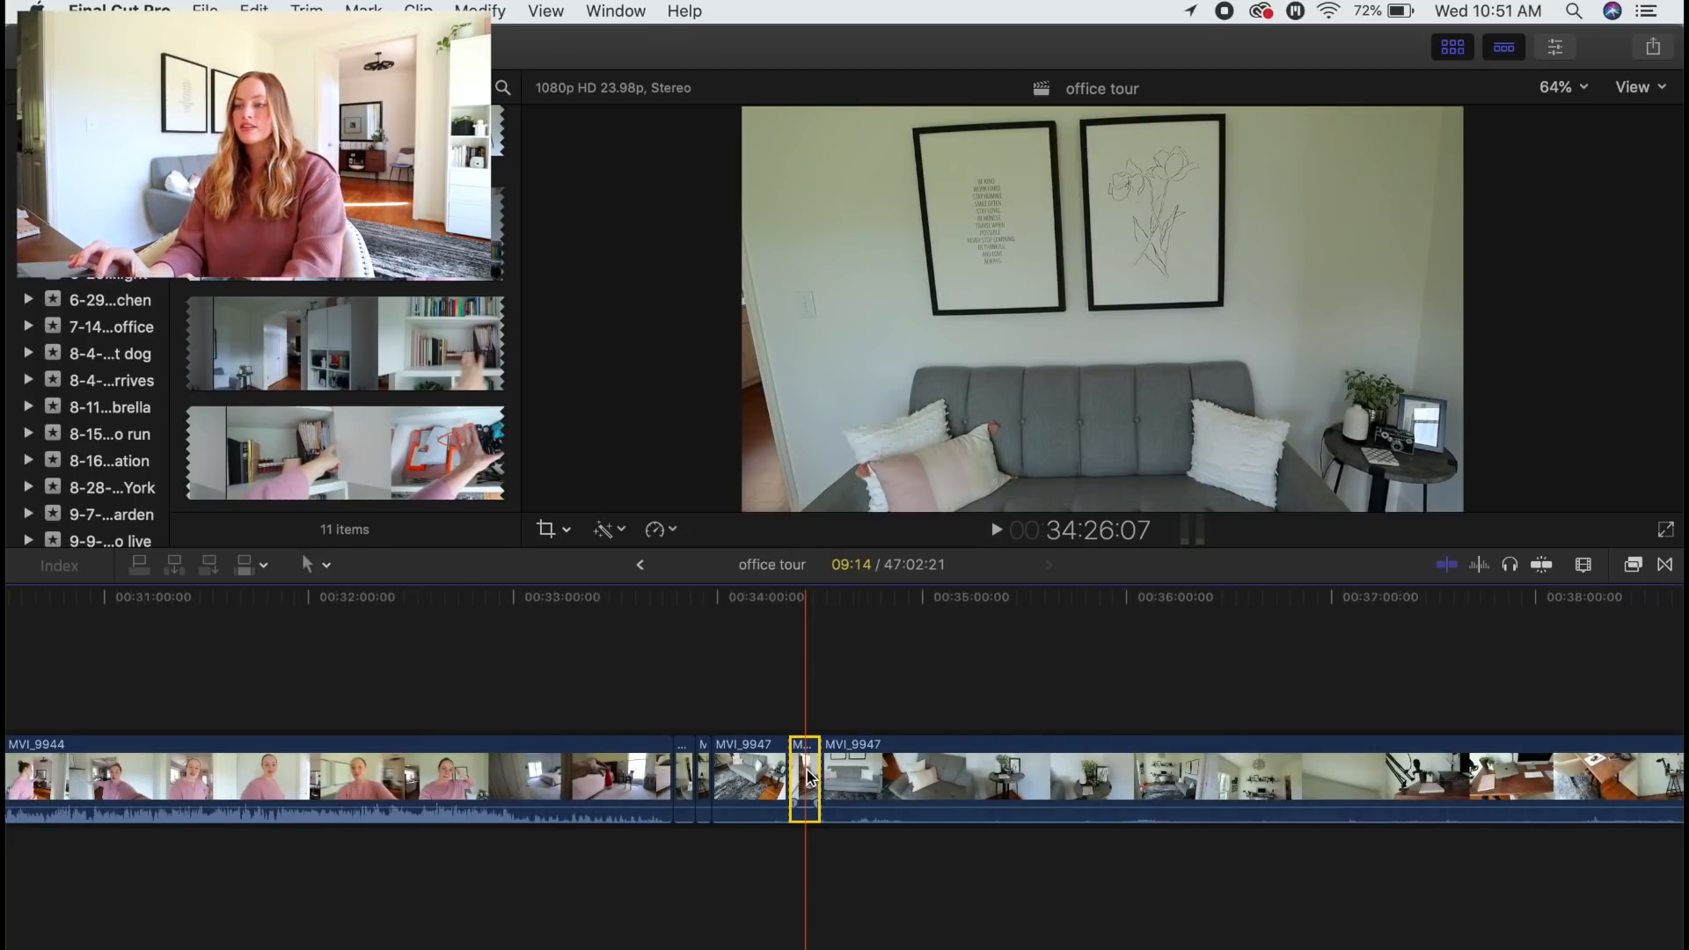
# Move the short couch segment of MVI_9947 from about 34:26 to above MVI_9939 at about 5:20 as a connected clip, and play it back
pyautogui.moveTo(807, 774); pyautogui.dragTo(200, 661)
pyautogui.hscroll(-5, 199, 662)
pyautogui.moveTo(978, 682); pyautogui.dragTo(209, 666)
pyautogui.hscroll(-5, 210, 666)
pyautogui.hscroll(-2, 209, 666)
pyautogui.moveTo(686, 676); pyautogui.dragTo(269, 676)
pyautogui.hscroll(-8, 208, 830)
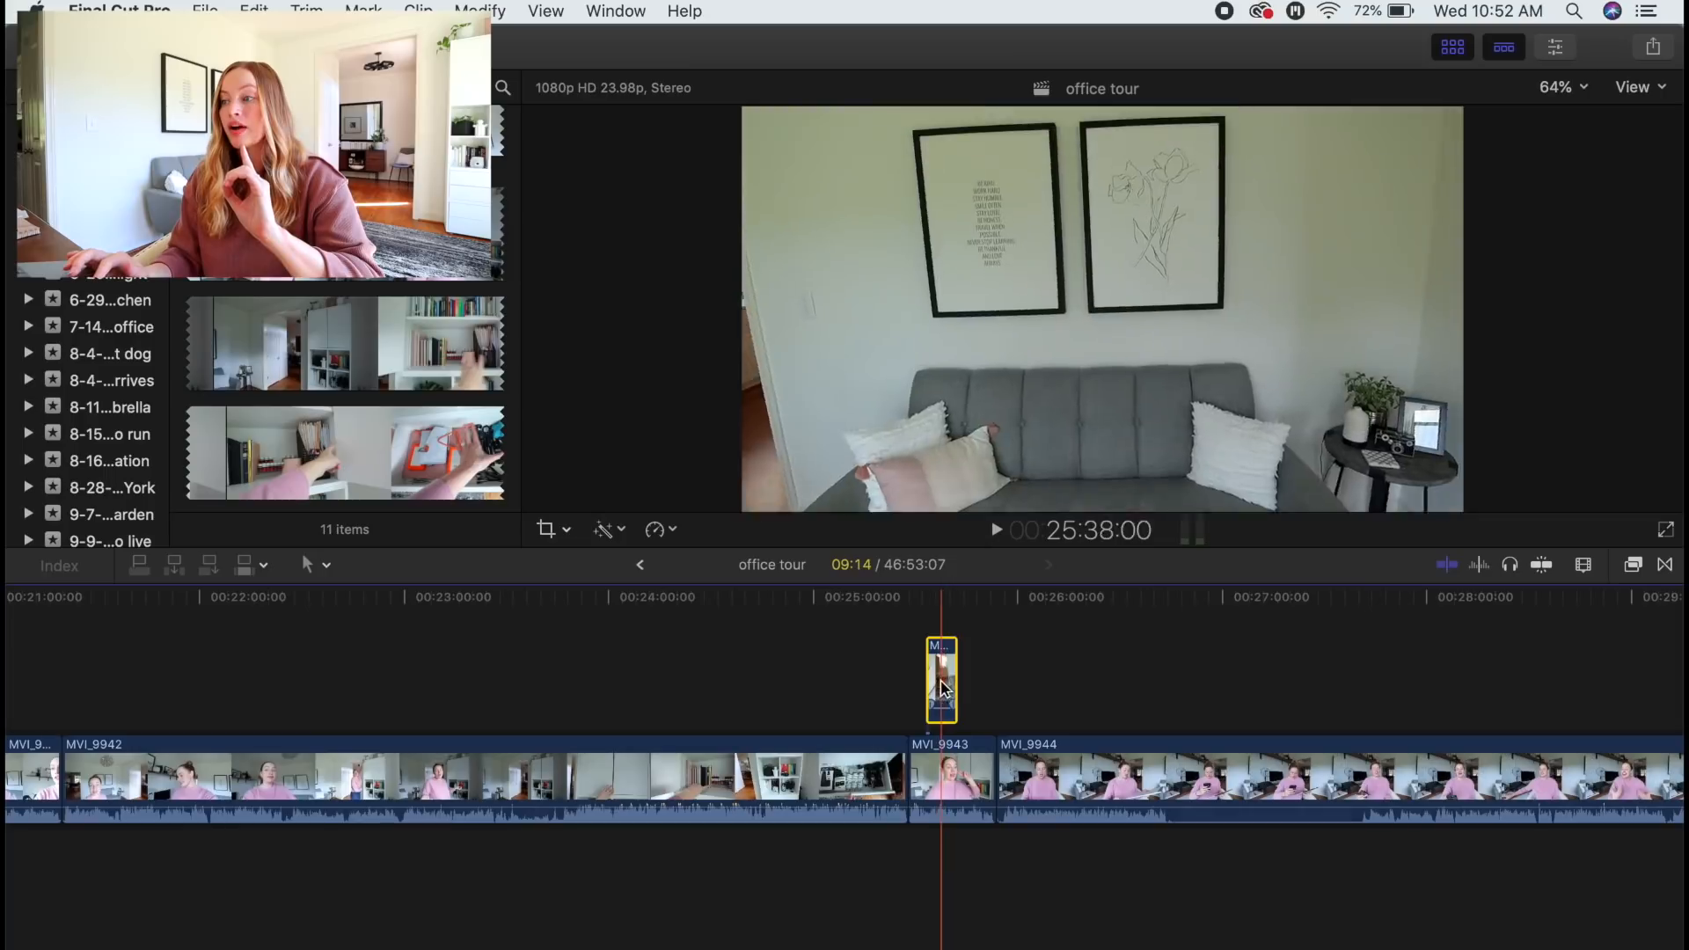
pyautogui.moveTo(941, 679); pyautogui.dragTo(377, 694)
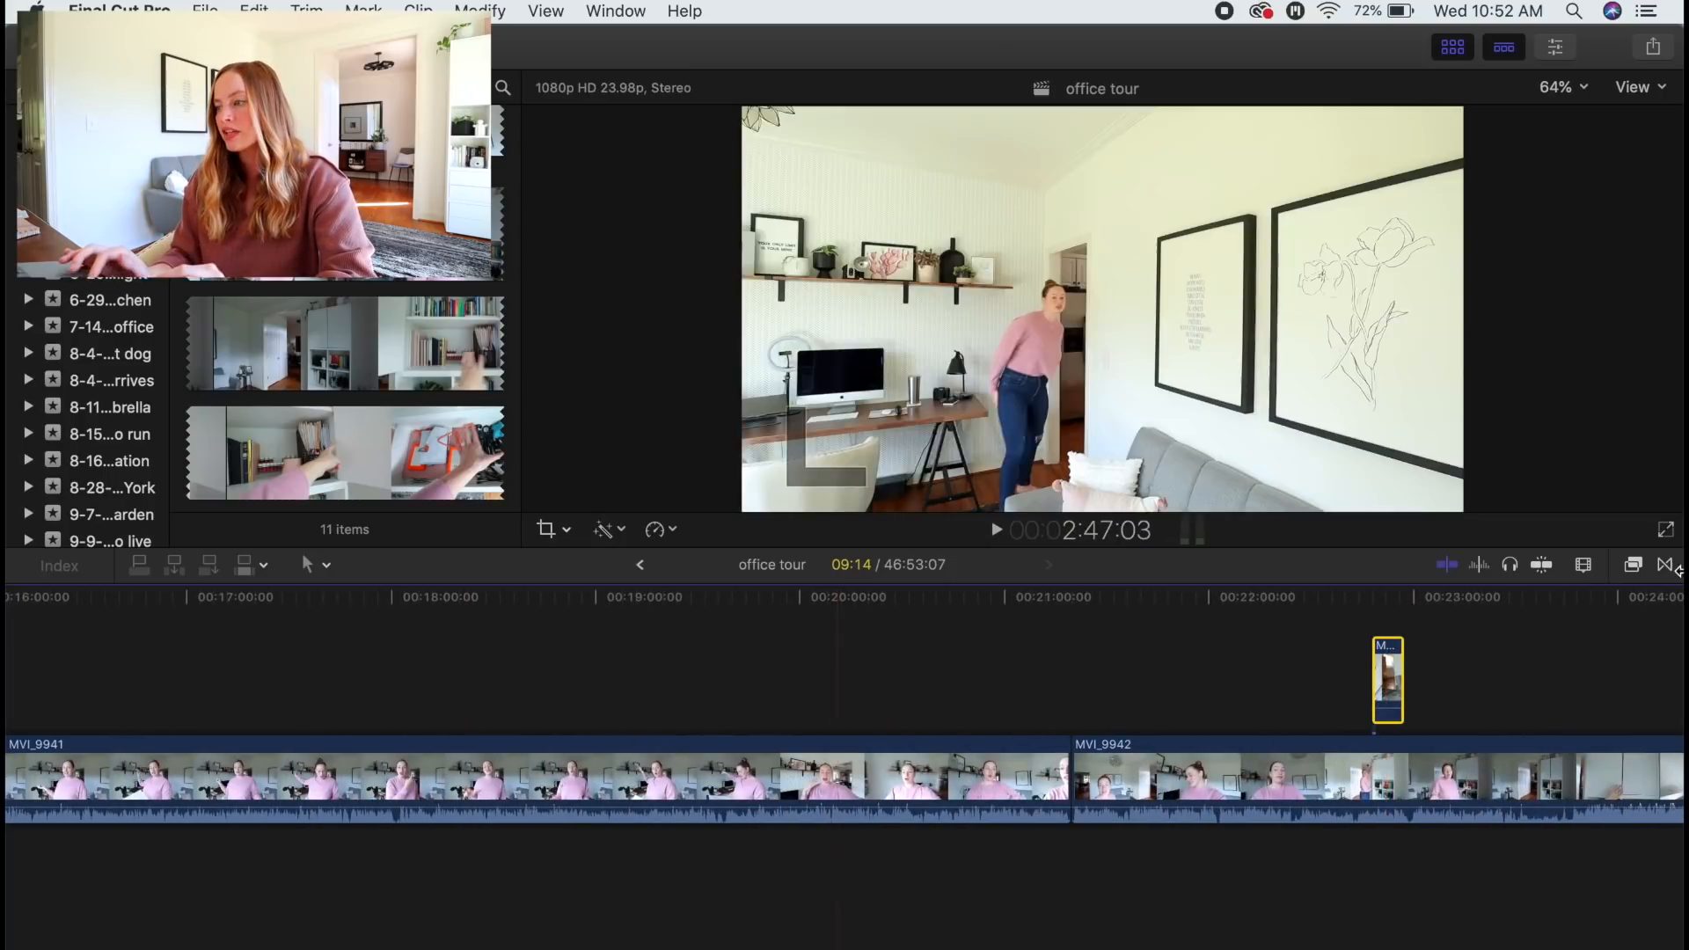
pyautogui.moveTo(1385, 677); pyautogui.dragTo(216, 700)
pyautogui.hscroll(-10, 615, 686)
pyautogui.moveTo(1219, 682); pyautogui.dragTo(114, 677)
pyautogui.press('space')
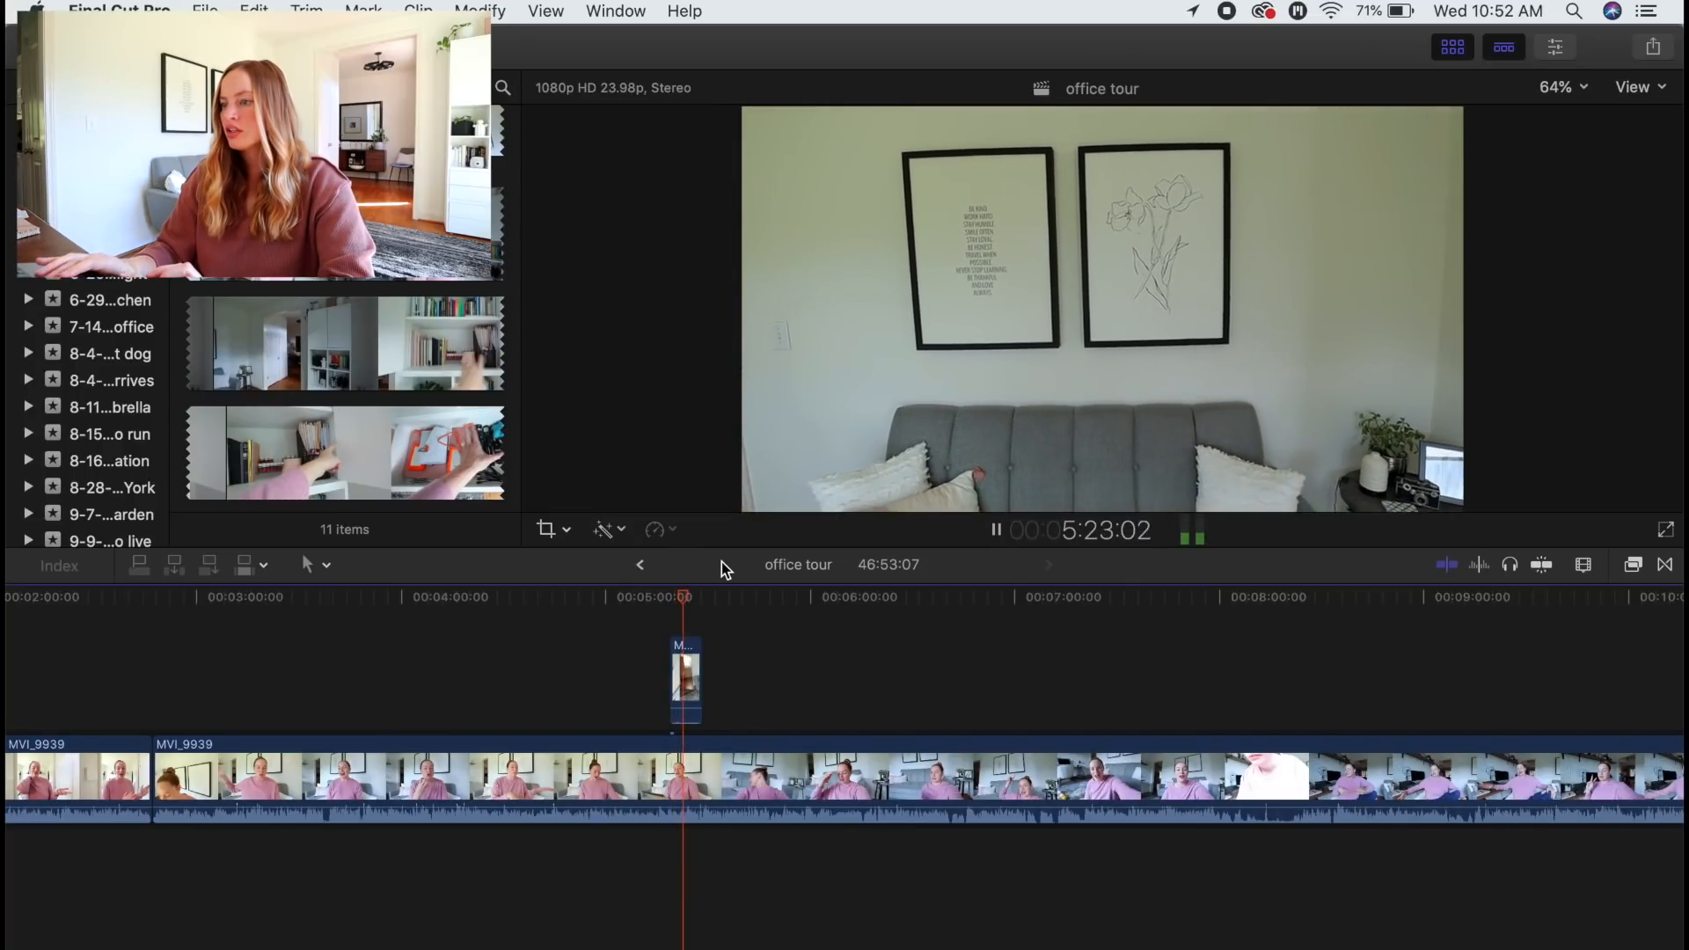
pyautogui.press('space')
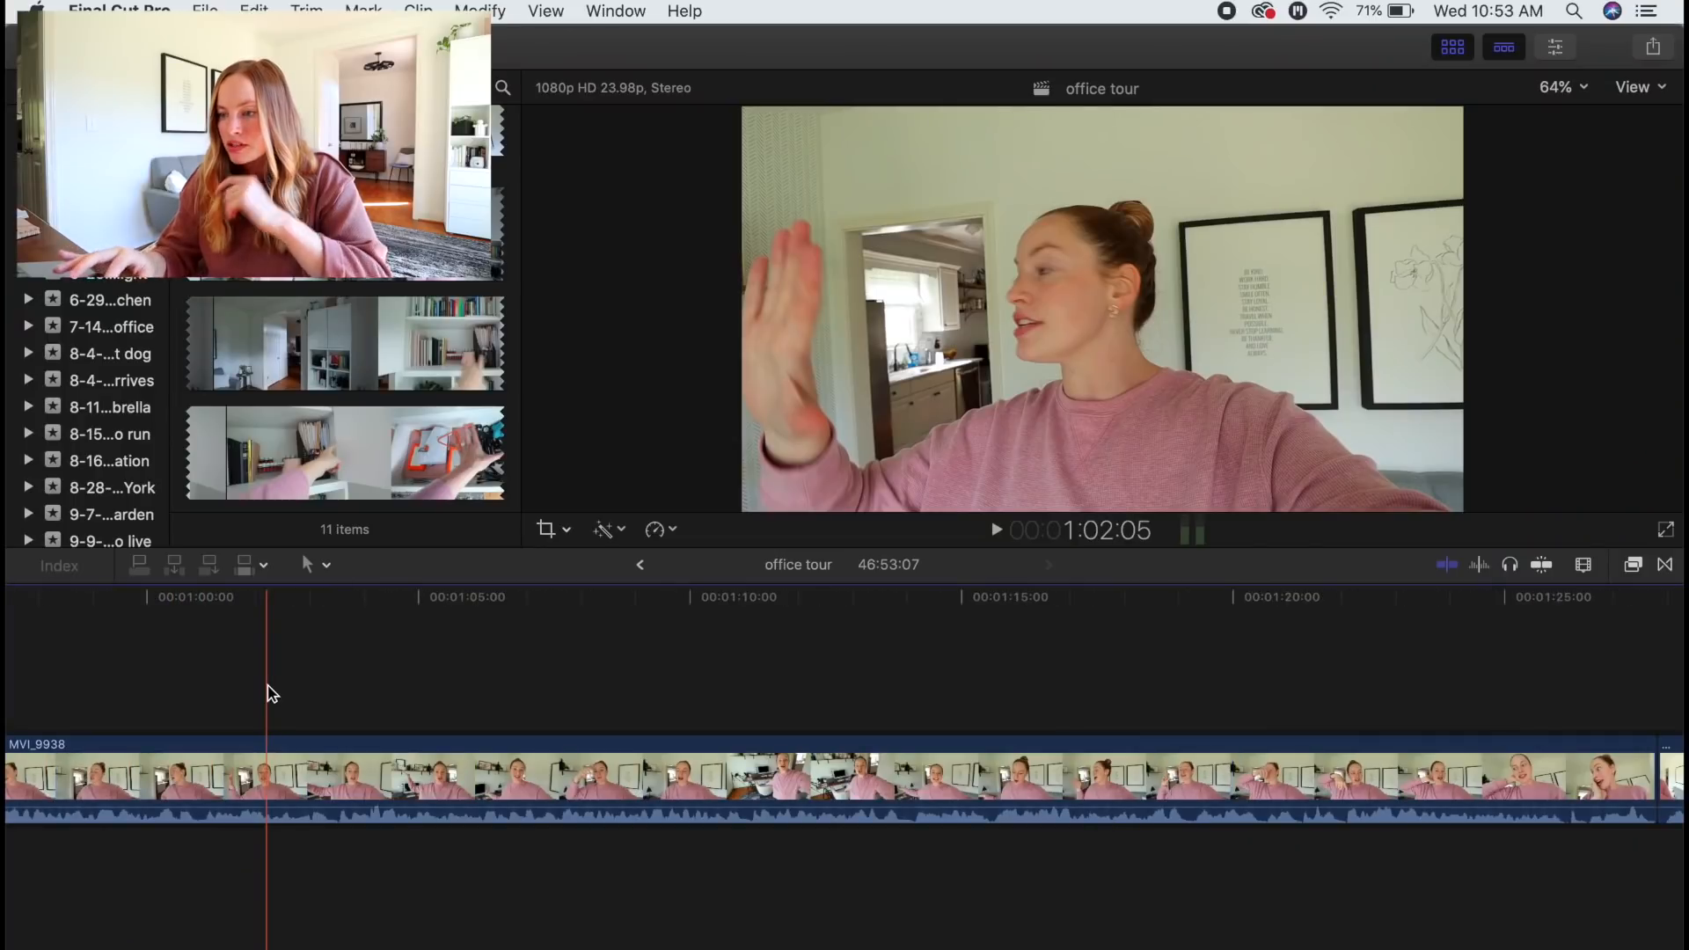
# Split MVI_9938 at about 1:03:13 and 1:07:04 to isolate a short segment
pyautogui.press('super+b')
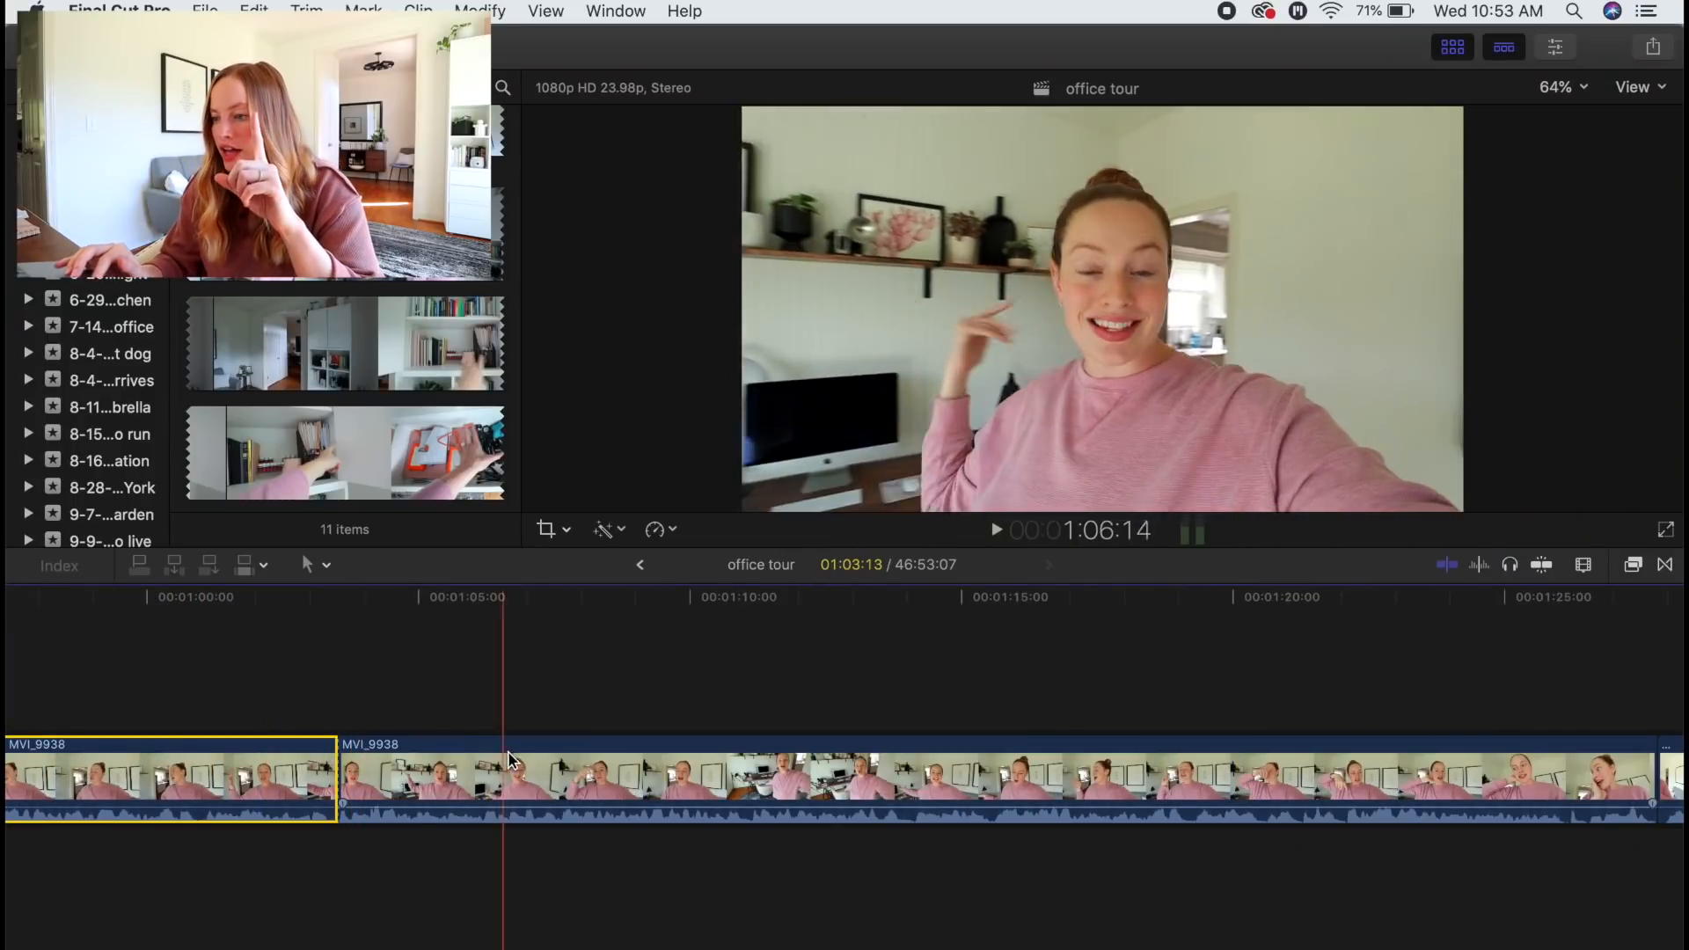
pyautogui.click(534, 758)
pyautogui.press('super+b')
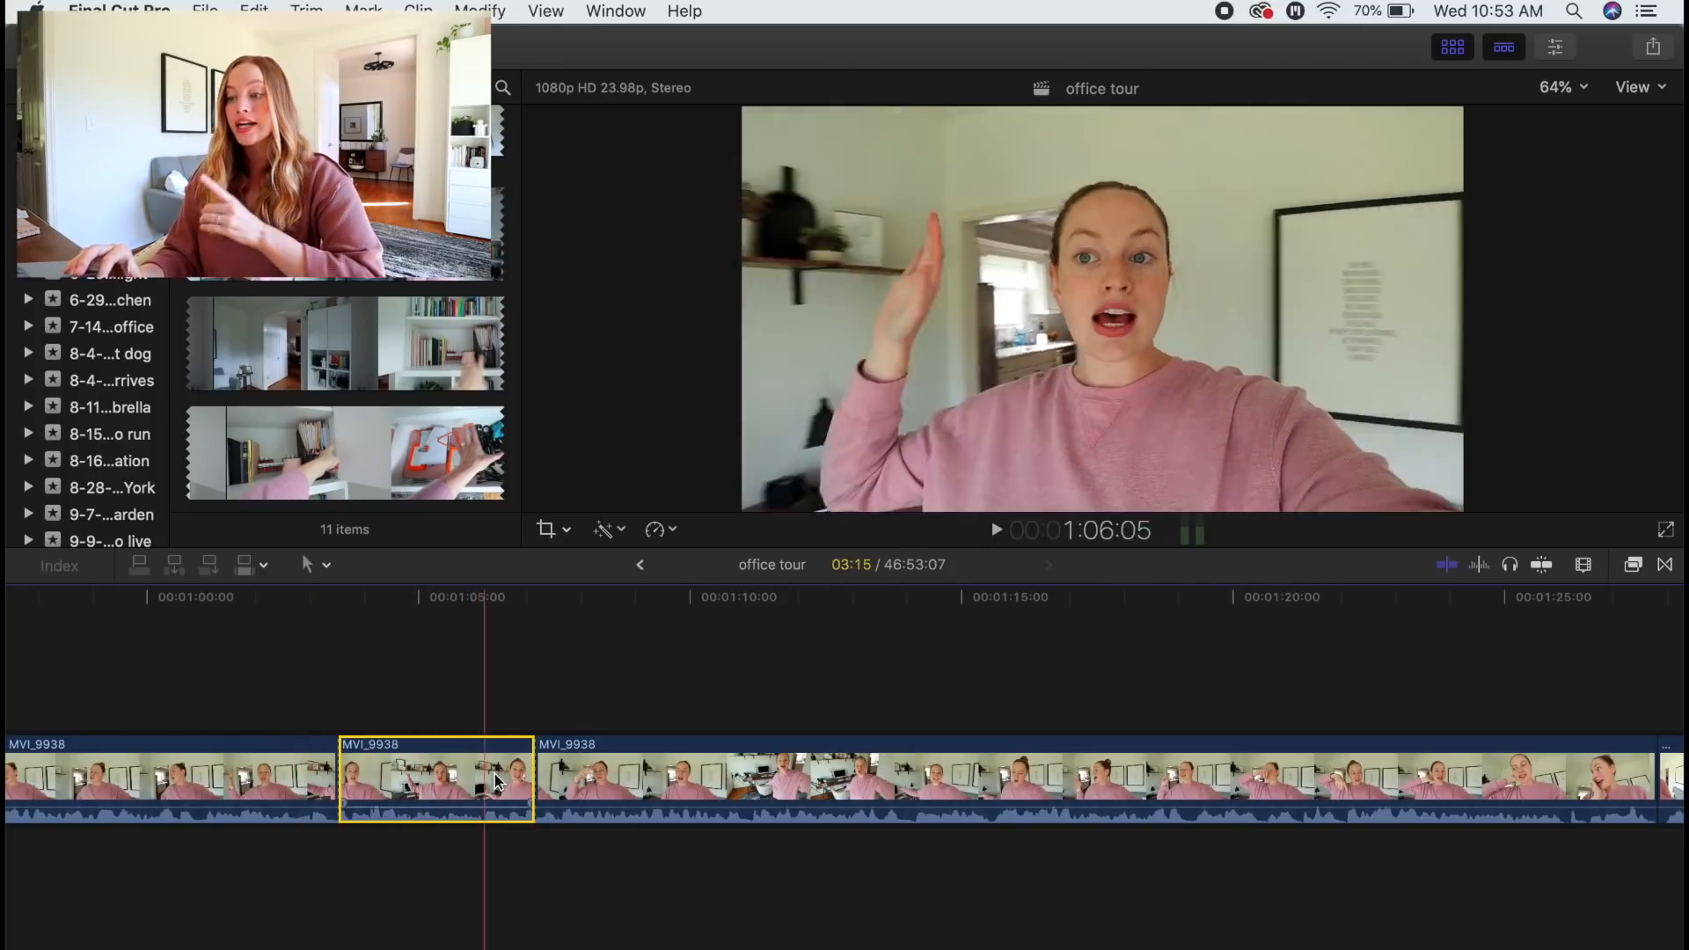
# Activate Transform for the isolated MVI_9938 segment and enlarge the viewer area above the timeline
pyautogui.click(498, 682)
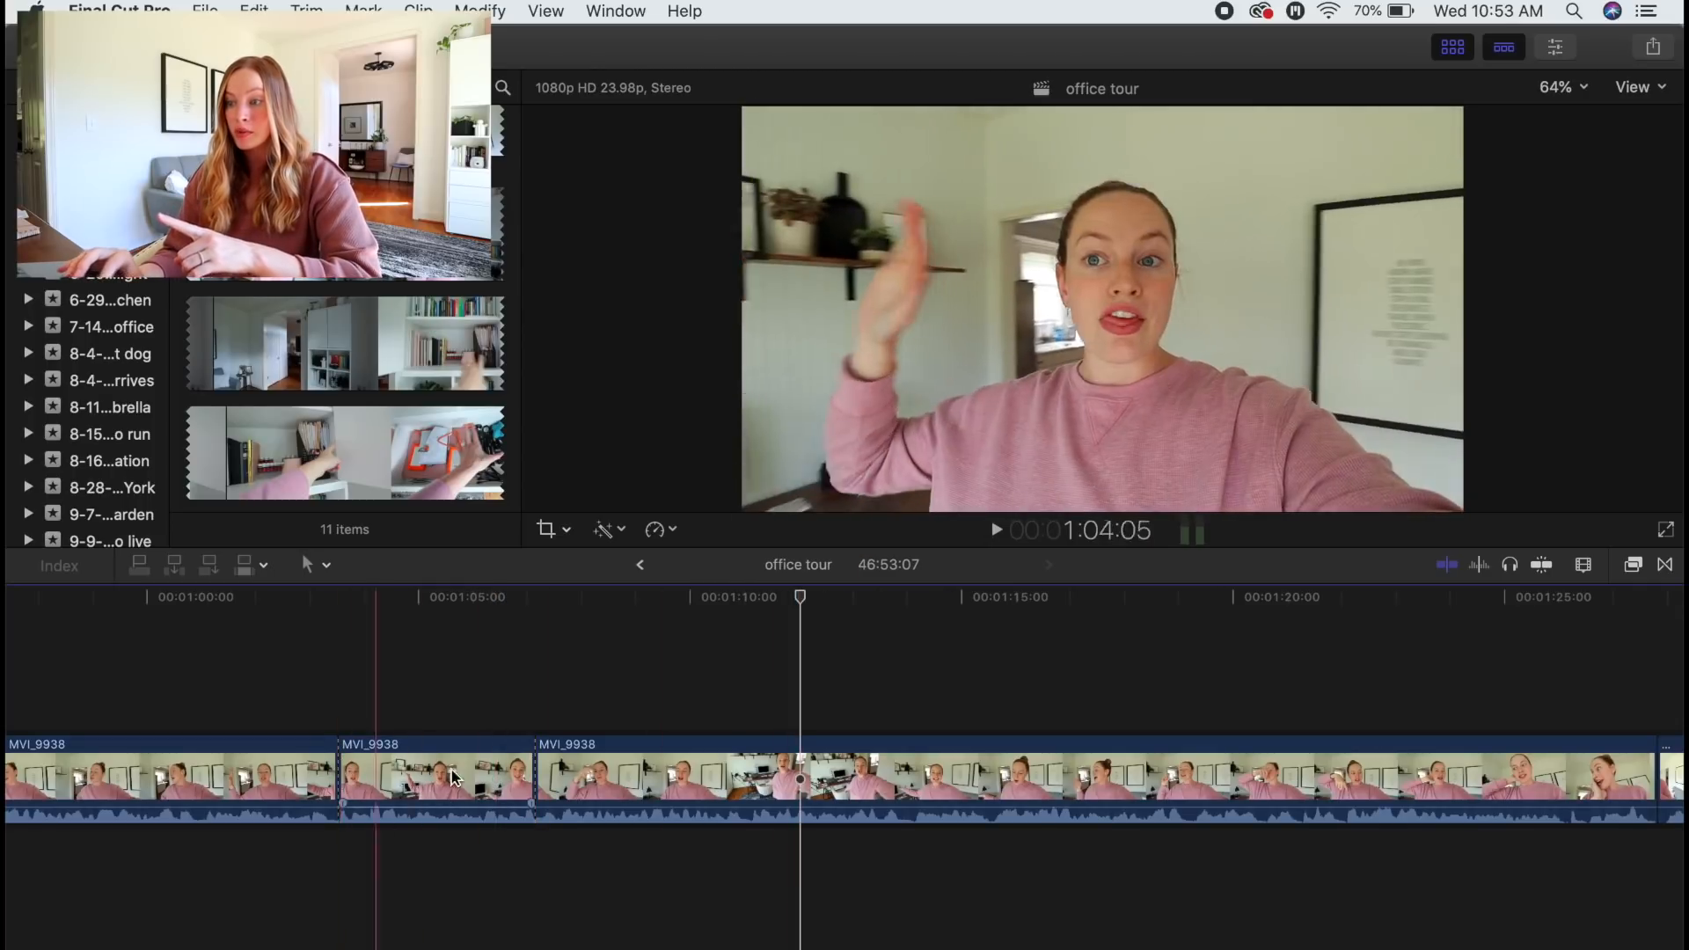
pyautogui.click(446, 790)
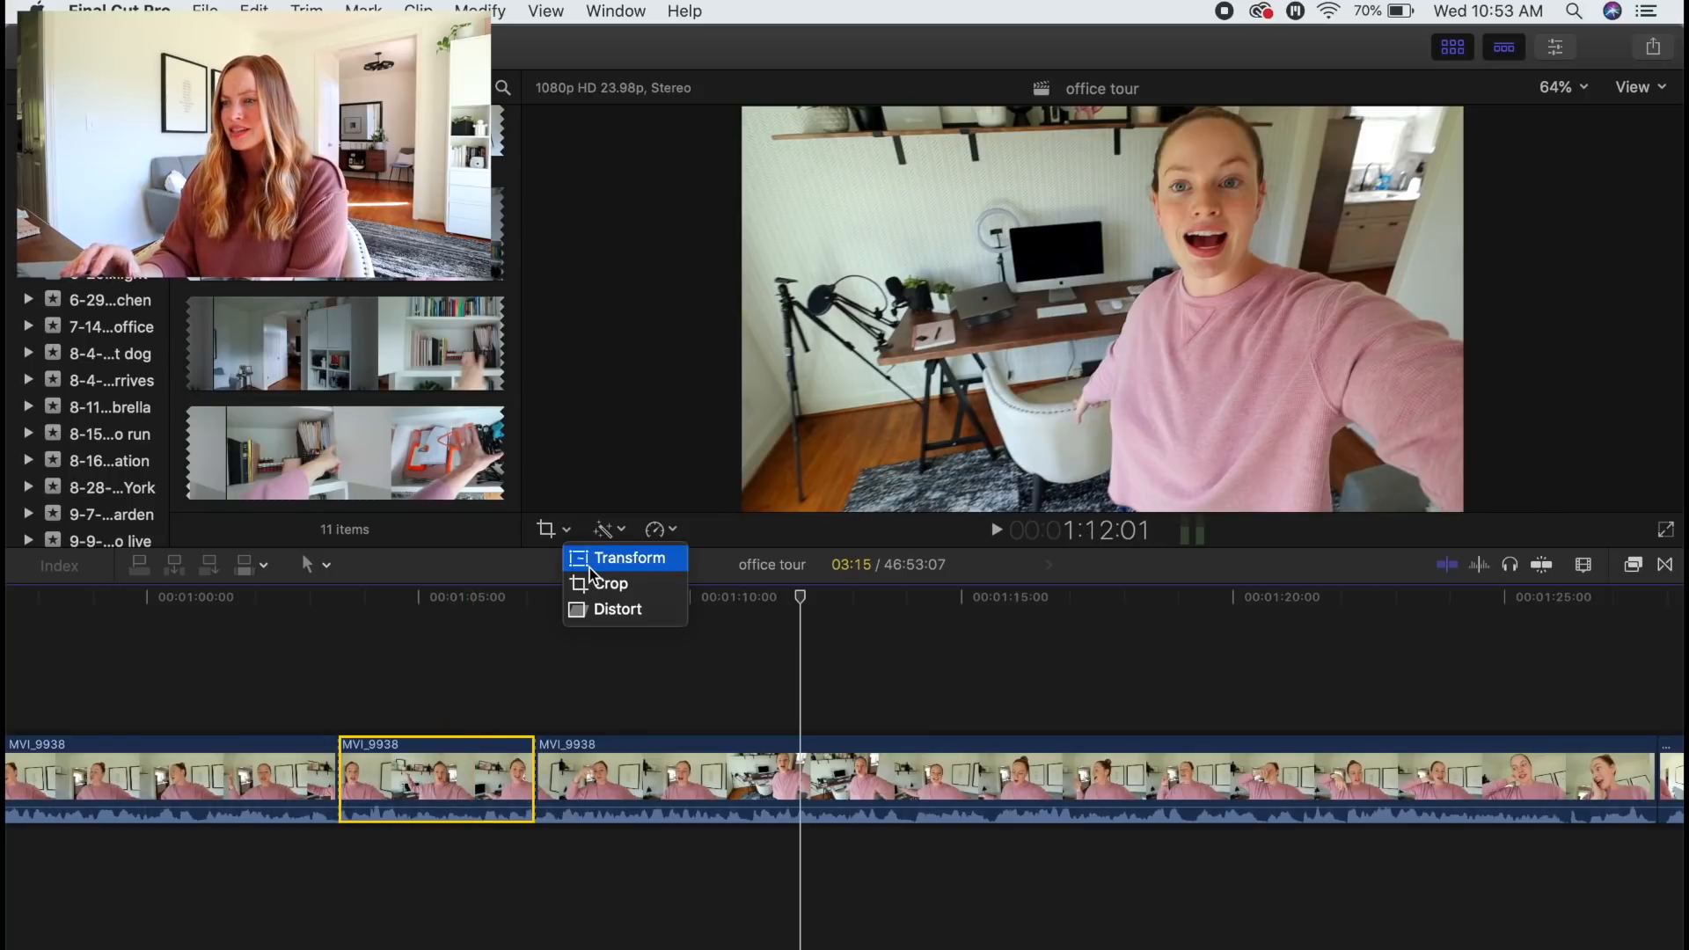
pyautogui.click(591, 566)
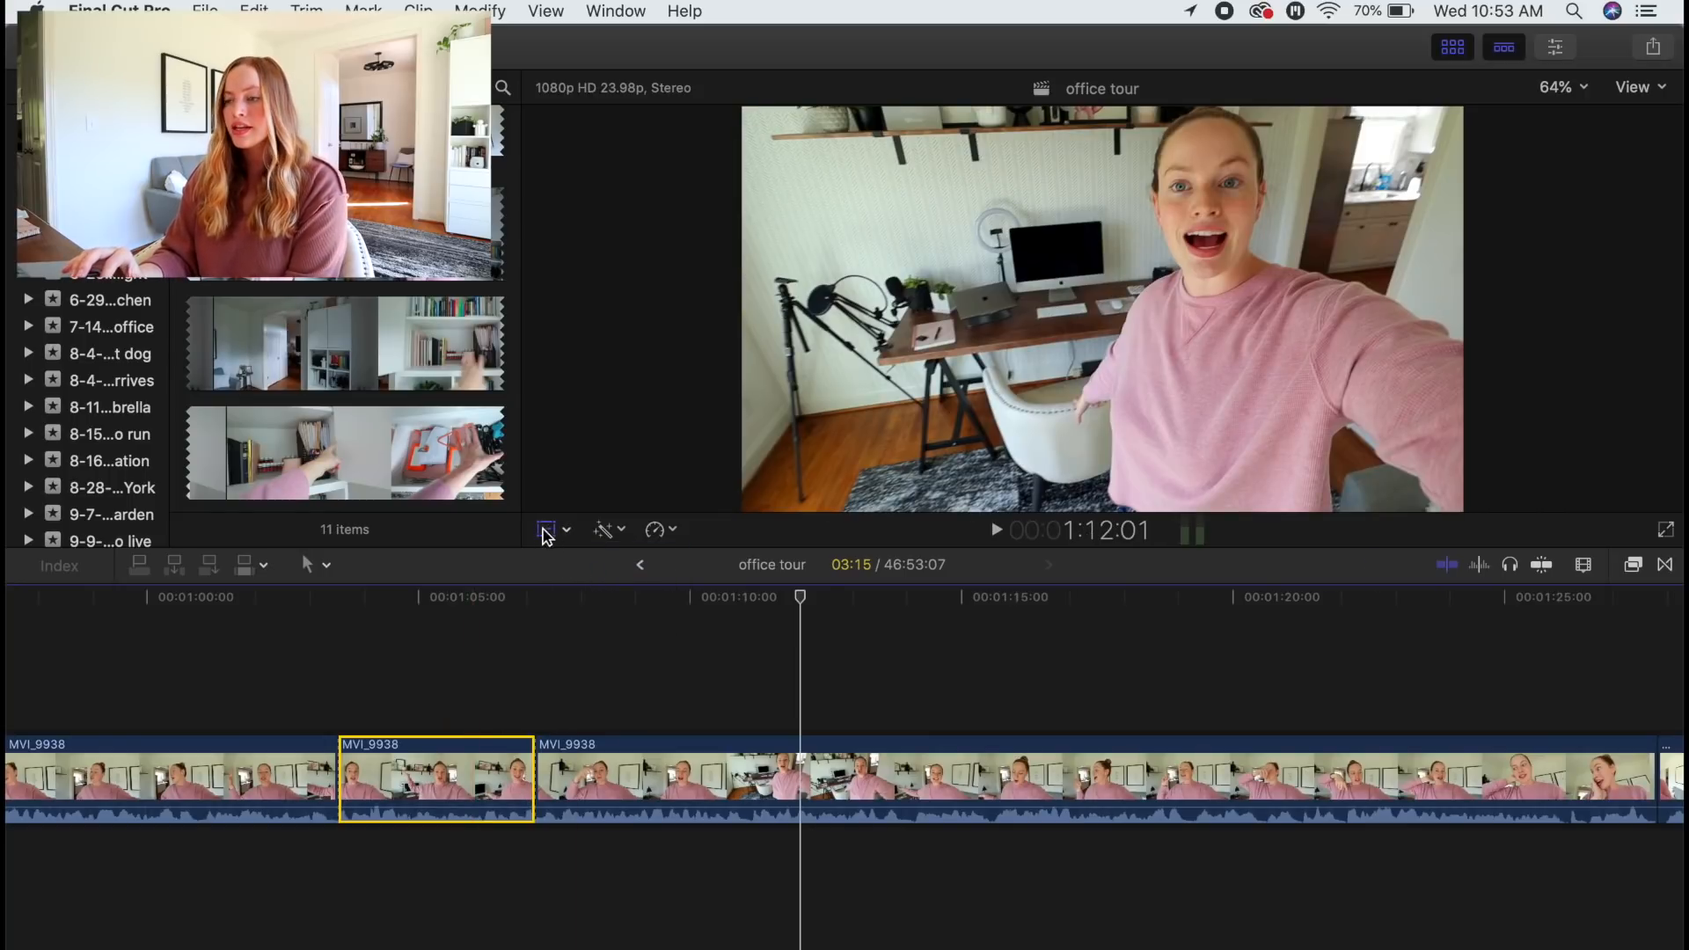
pyautogui.click(450, 602)
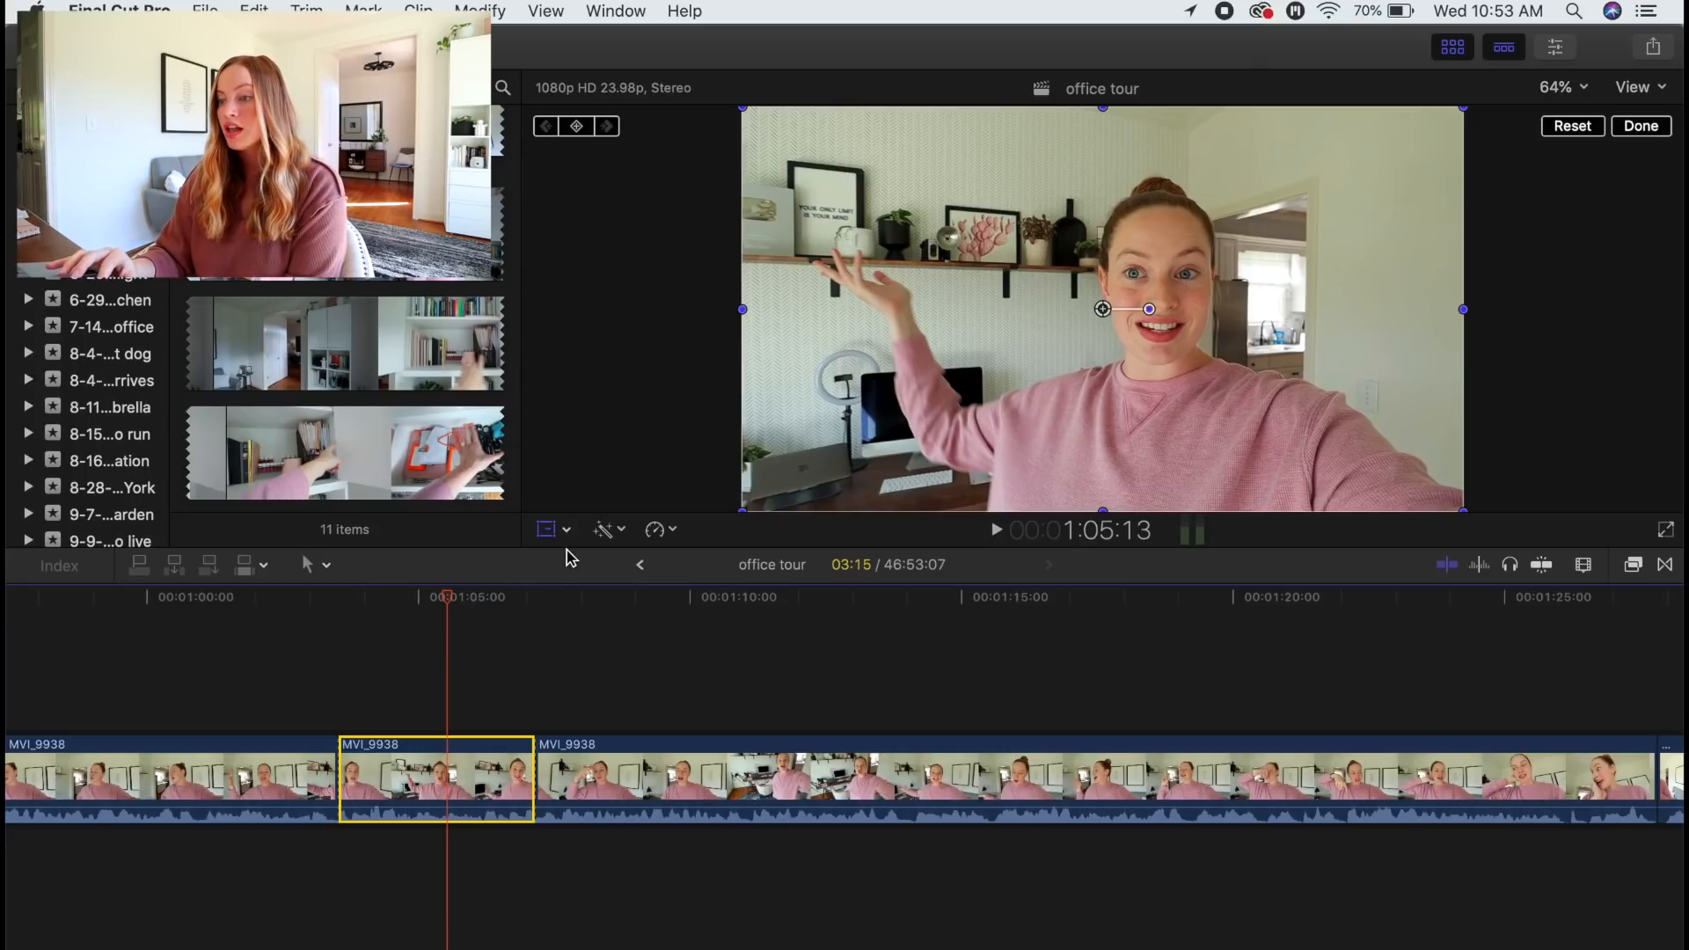
pyautogui.moveTo(569, 556); pyautogui.dragTo(546, 683)
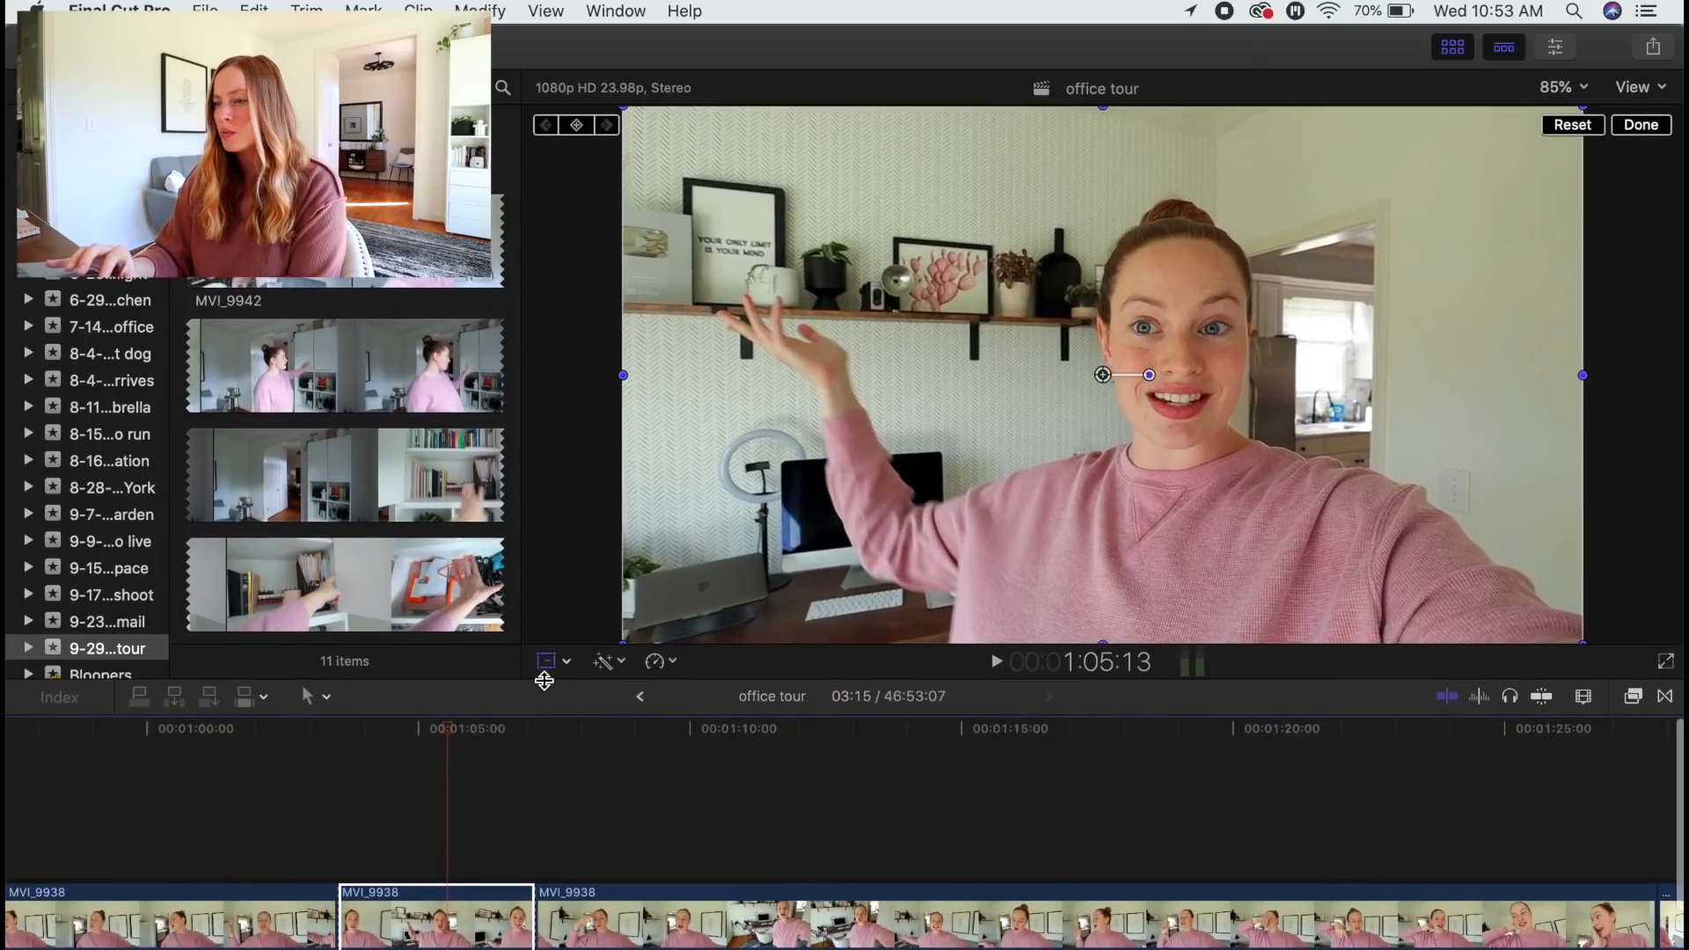
pyautogui.scroll(-1, 526, 805)
pyautogui.click(566, 661)
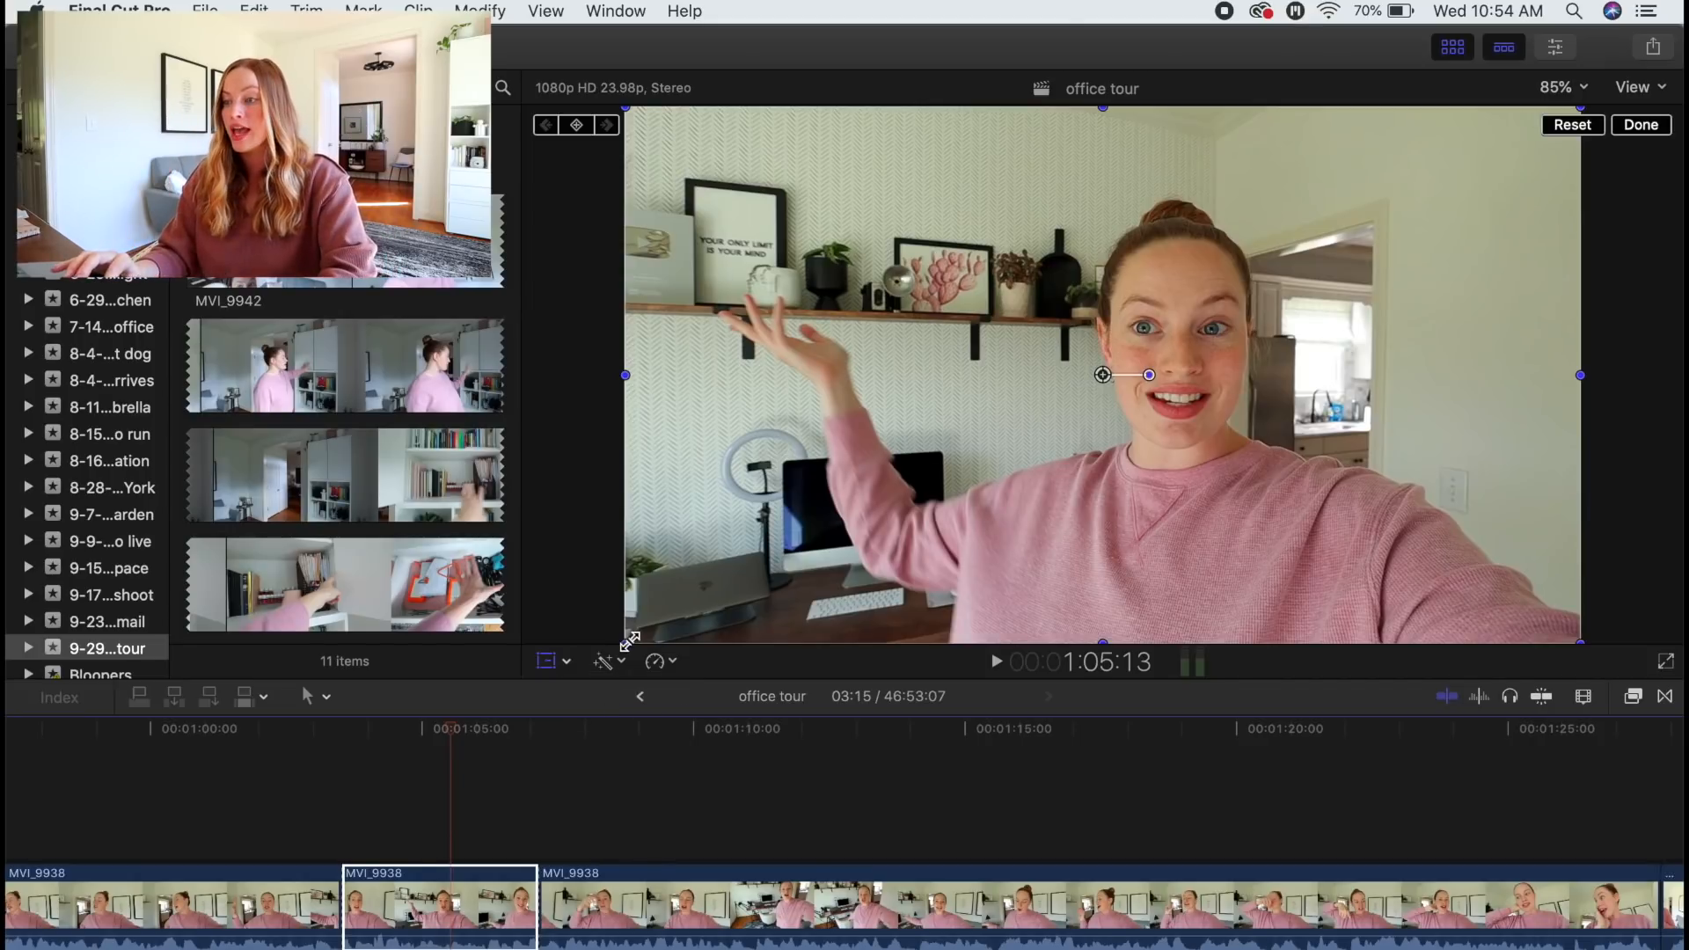
# Scale up the segment's picture, reposition it to about X -180 px, Y 34 px, and play the result back
pyautogui.moveTo(629, 640); pyautogui.dragTo(567, 721)
pyautogui.moveTo(1103, 377); pyautogui.dragTo(1013, 360)
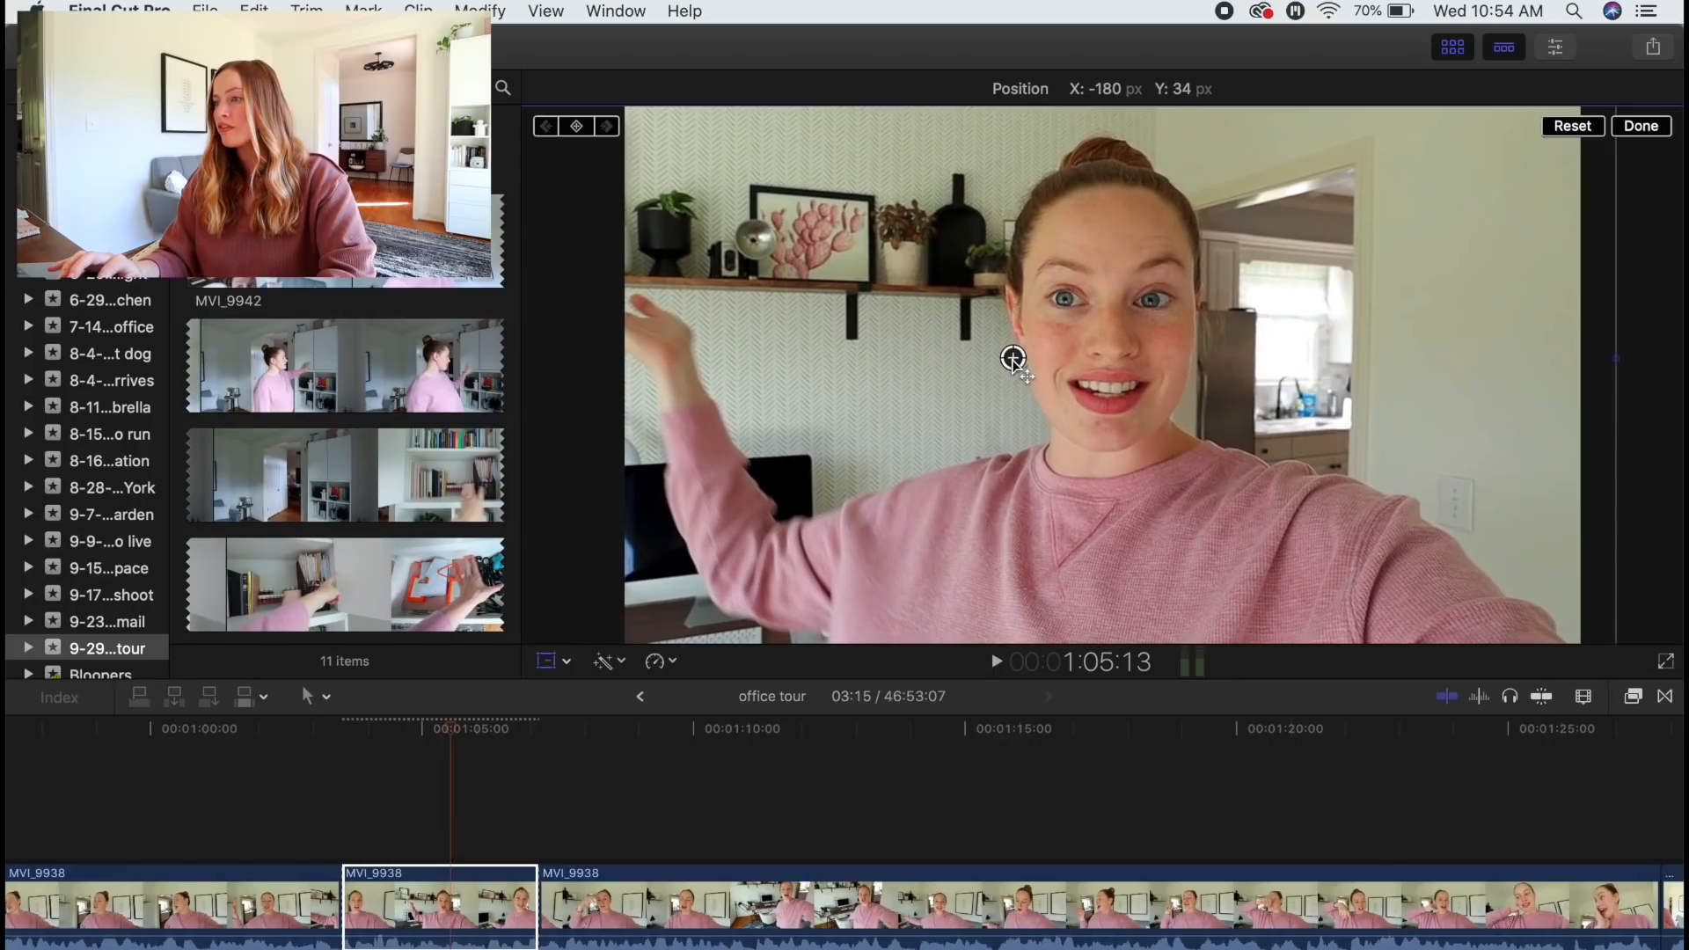
pyautogui.click(1650, 125)
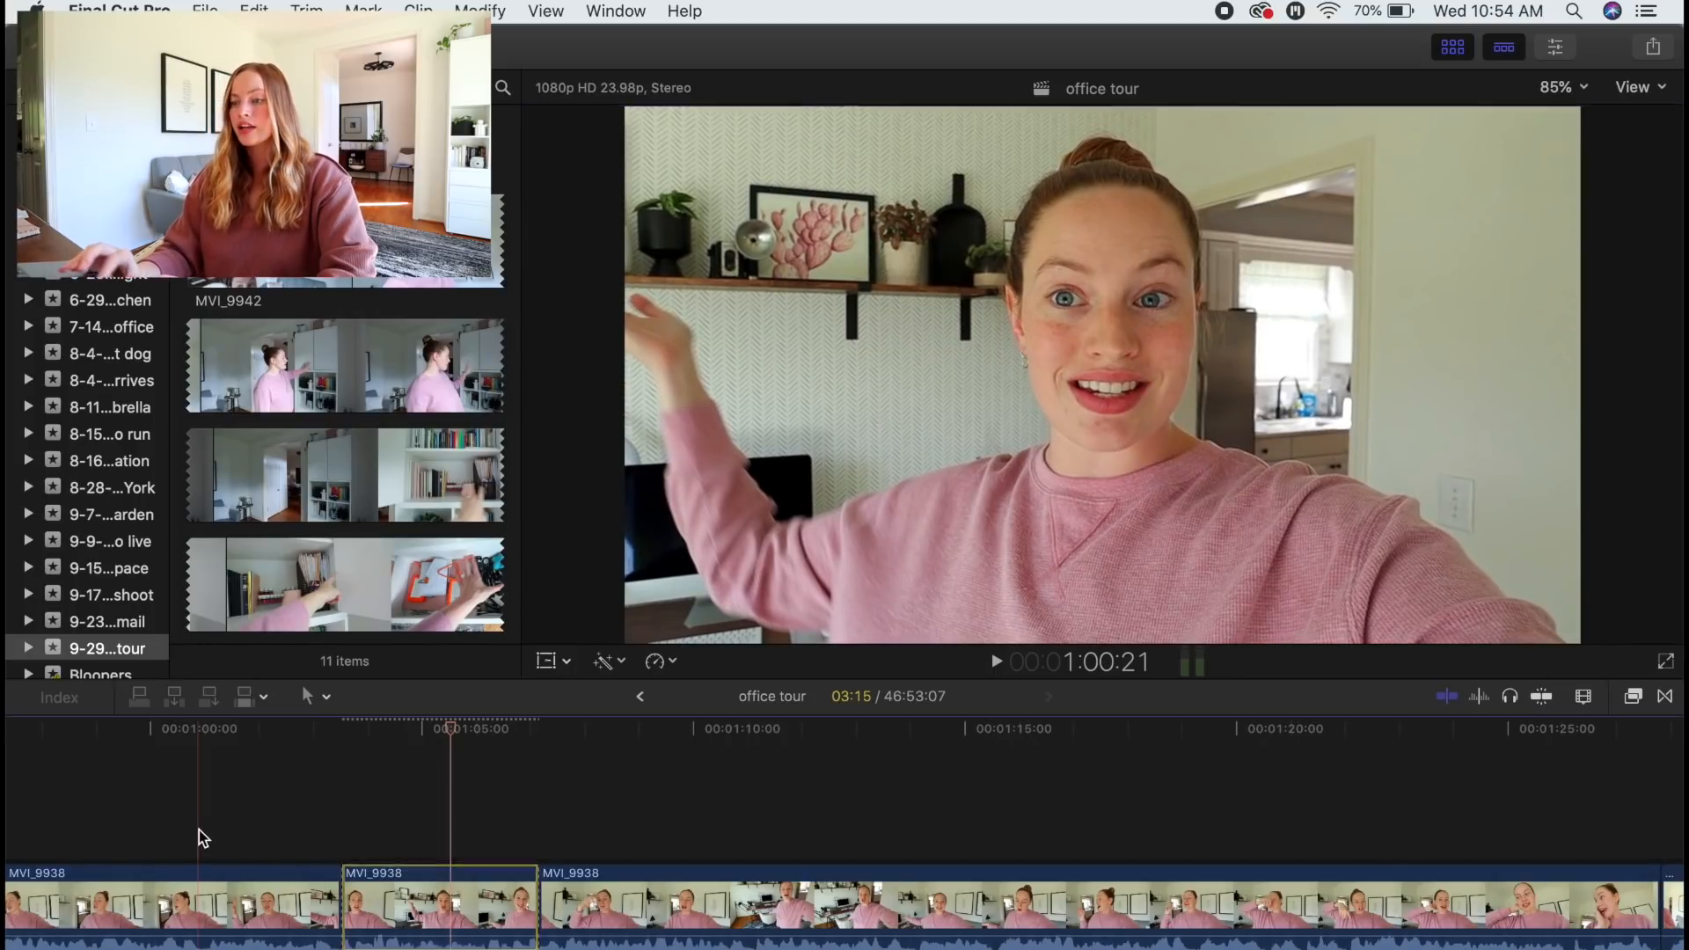
pyautogui.click(250, 824)
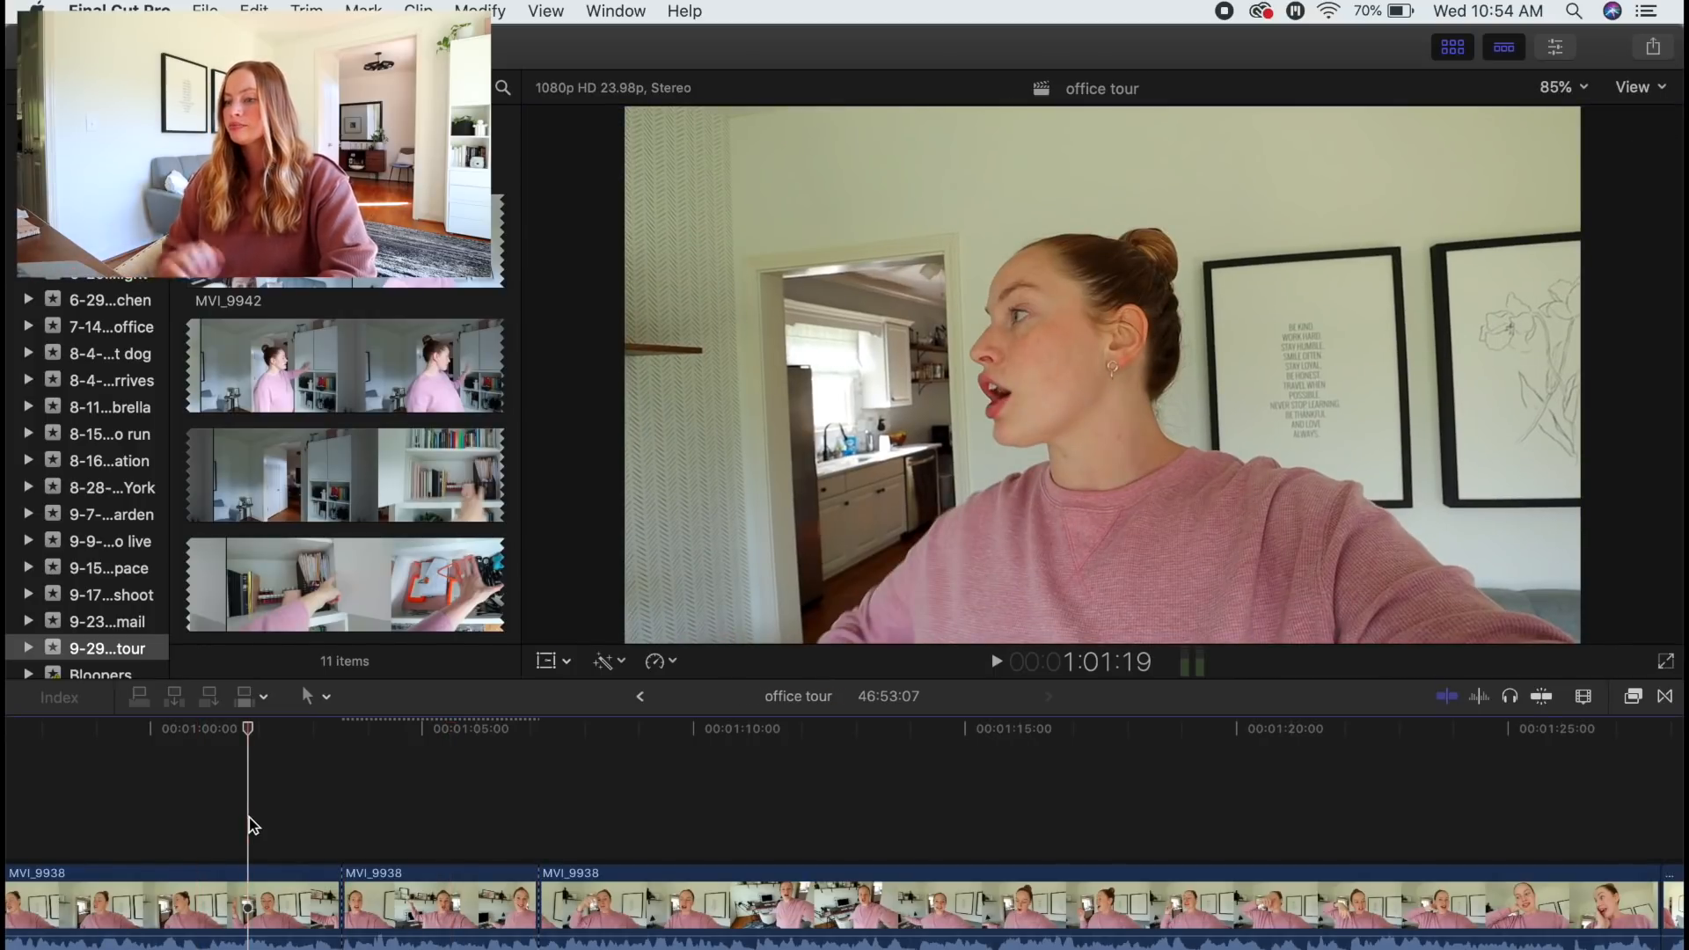
pyautogui.press('space')
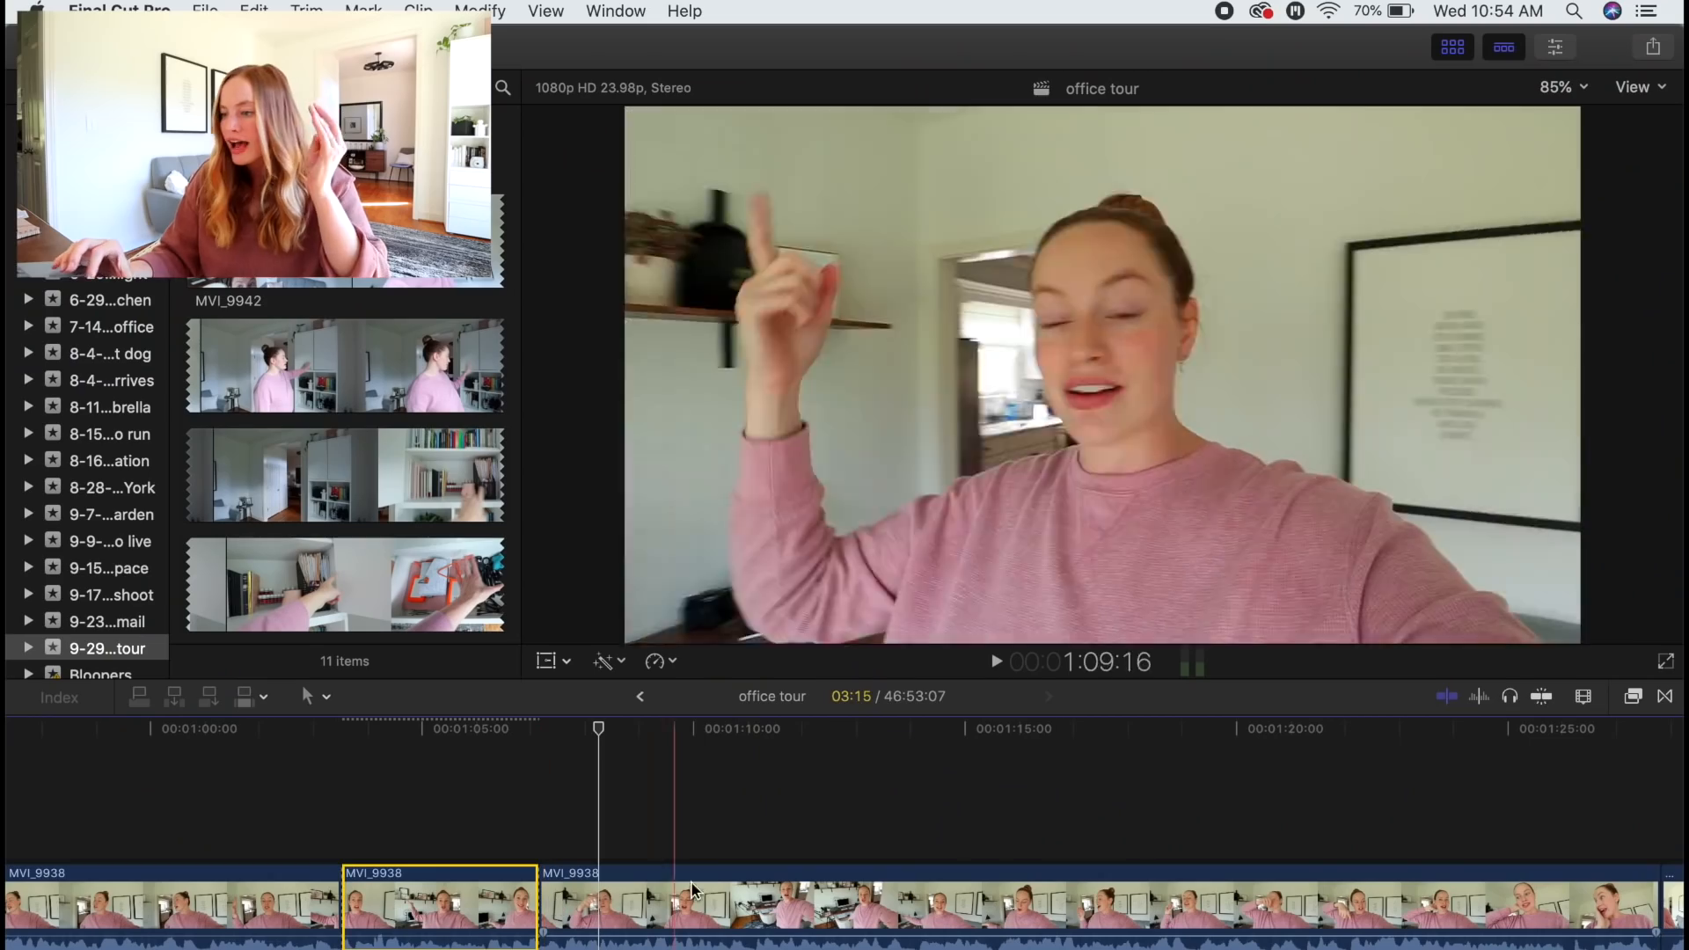
# Split the following MVI_9938 segment at about 1:11:03 and apply a Ken Burns crop to the part before the cut
pyautogui.click(754, 897)
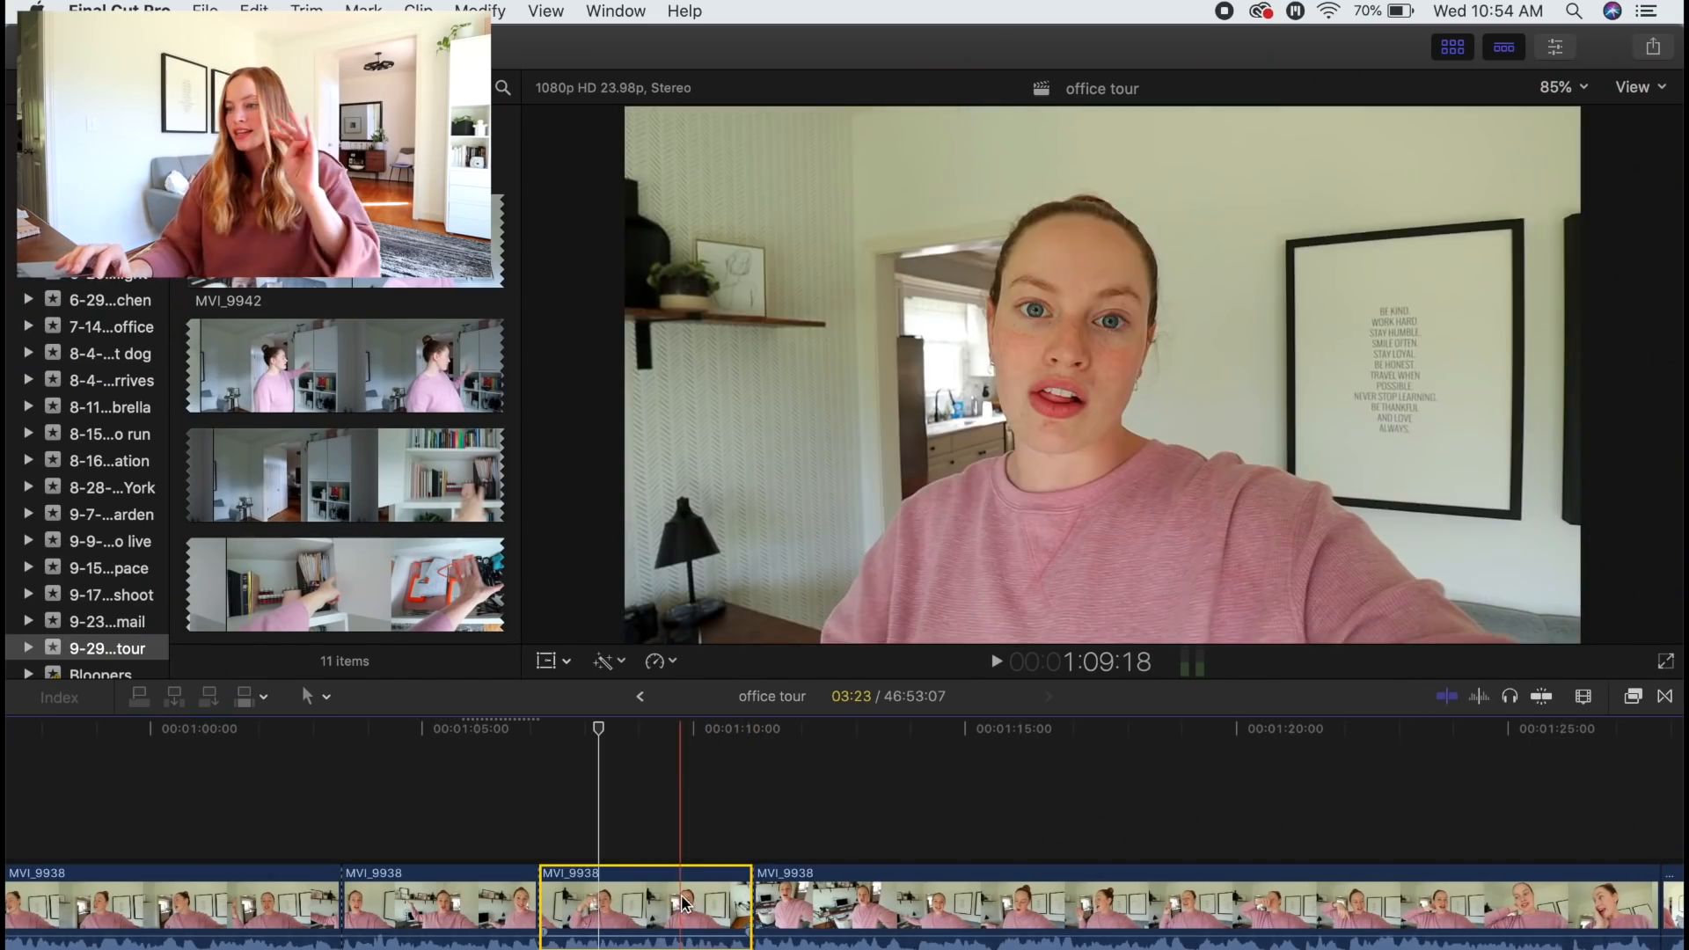
pyautogui.click(639, 738)
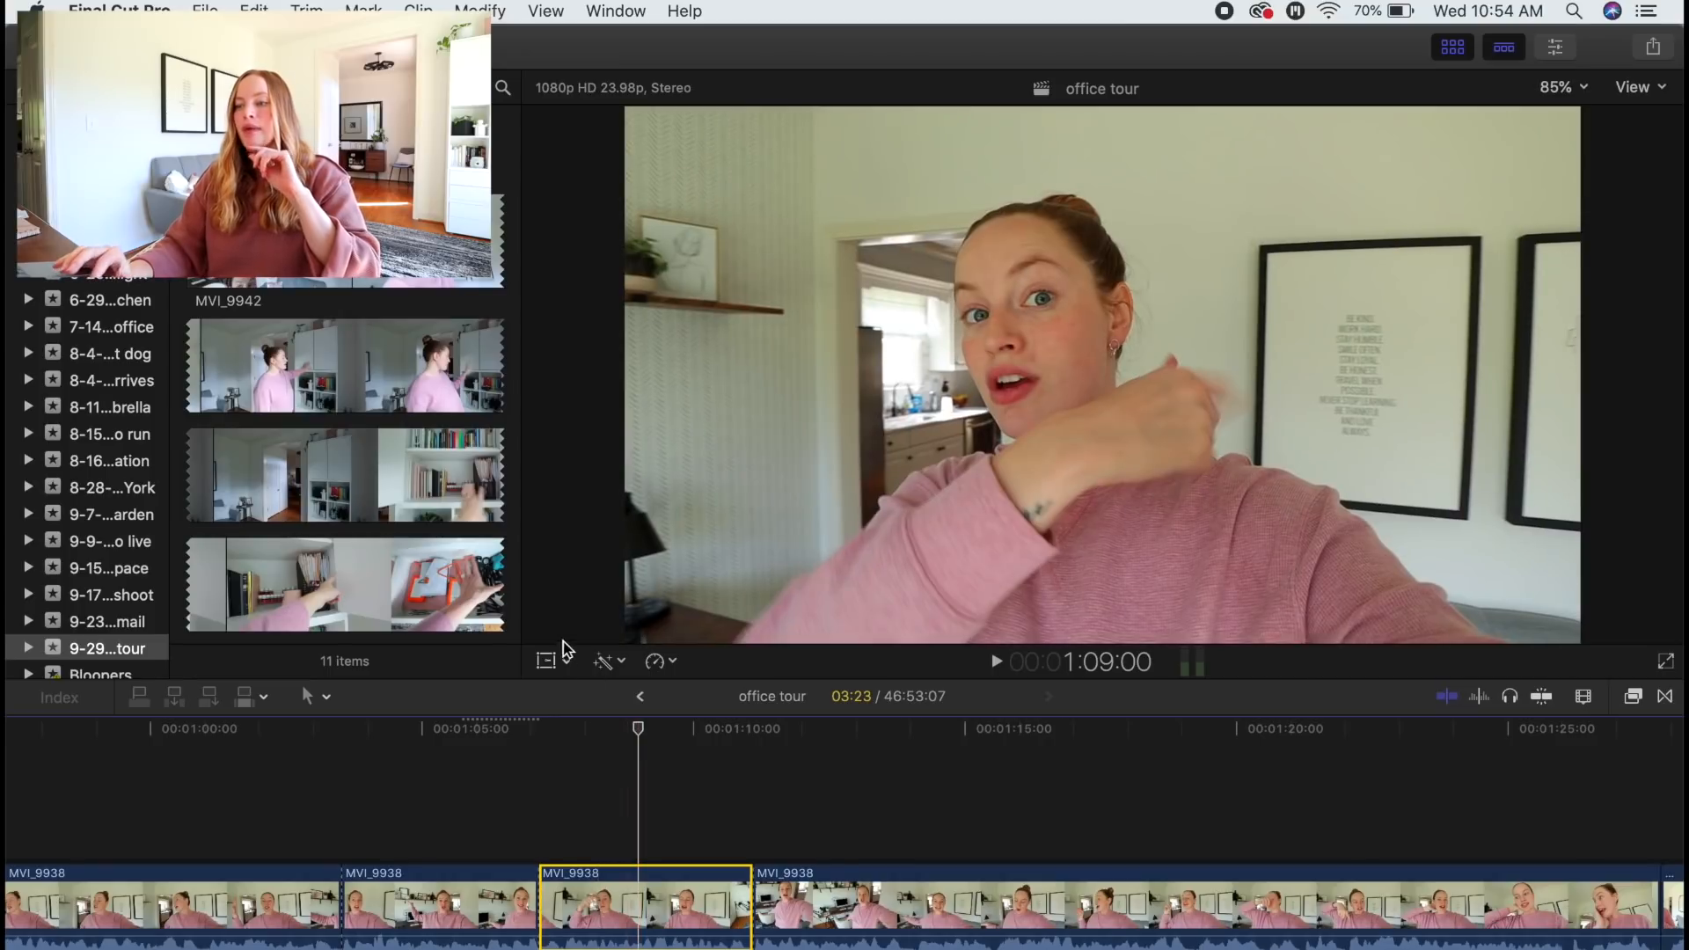
pyautogui.click(547, 661)
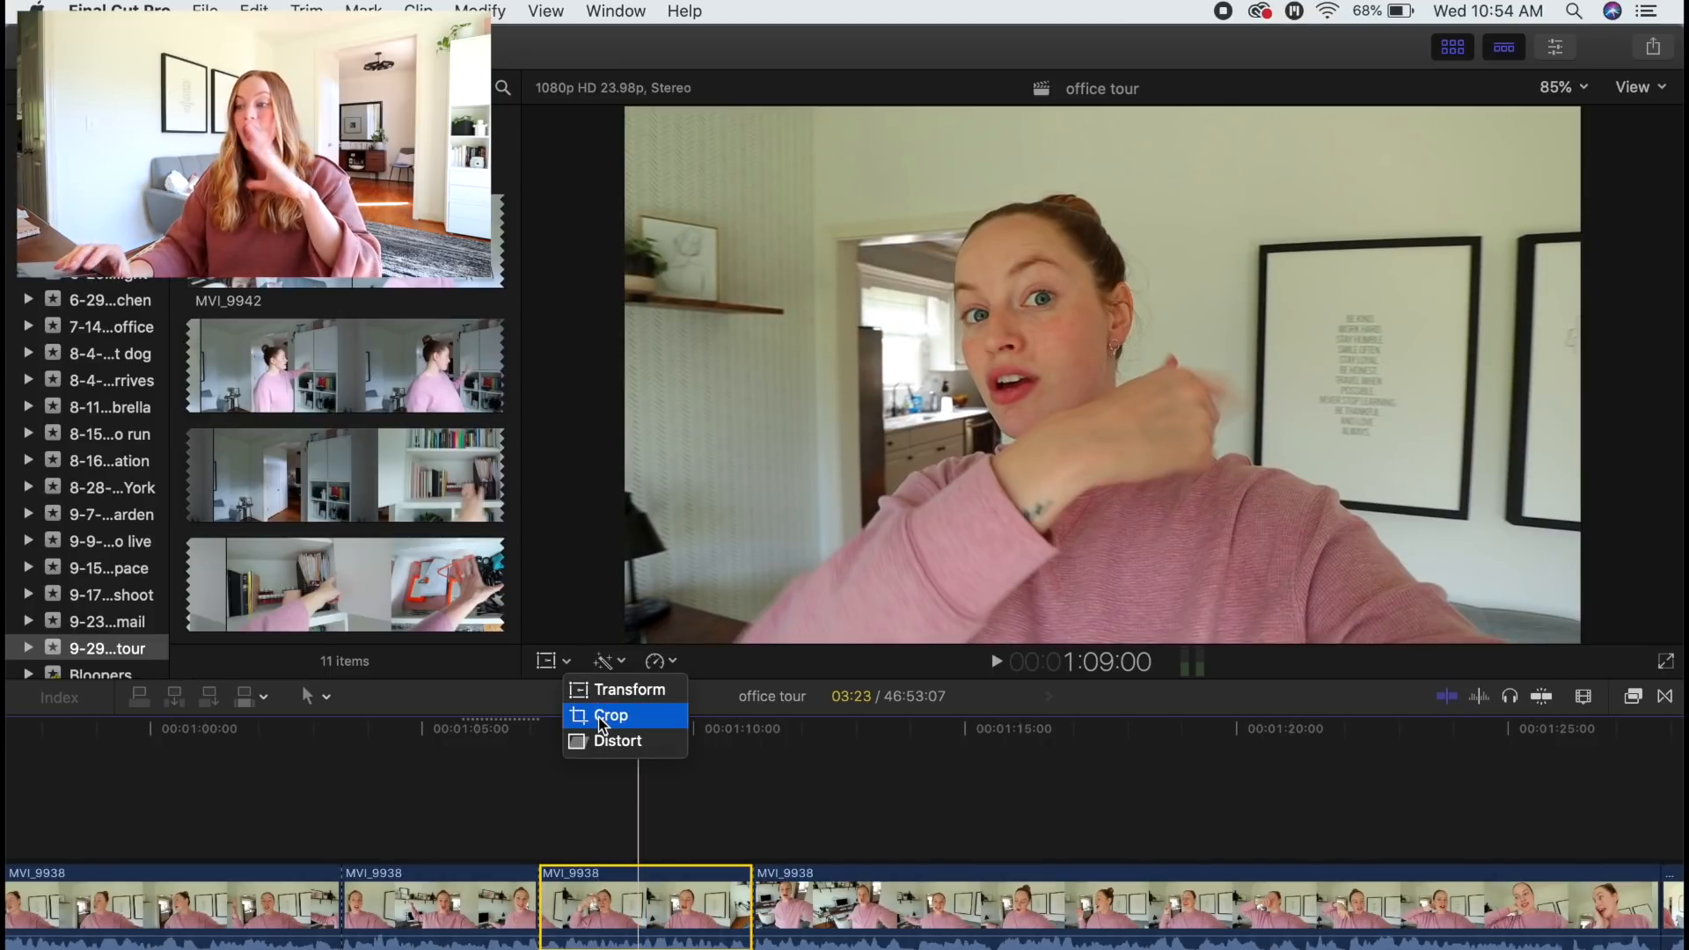
pyautogui.click(1189, 617)
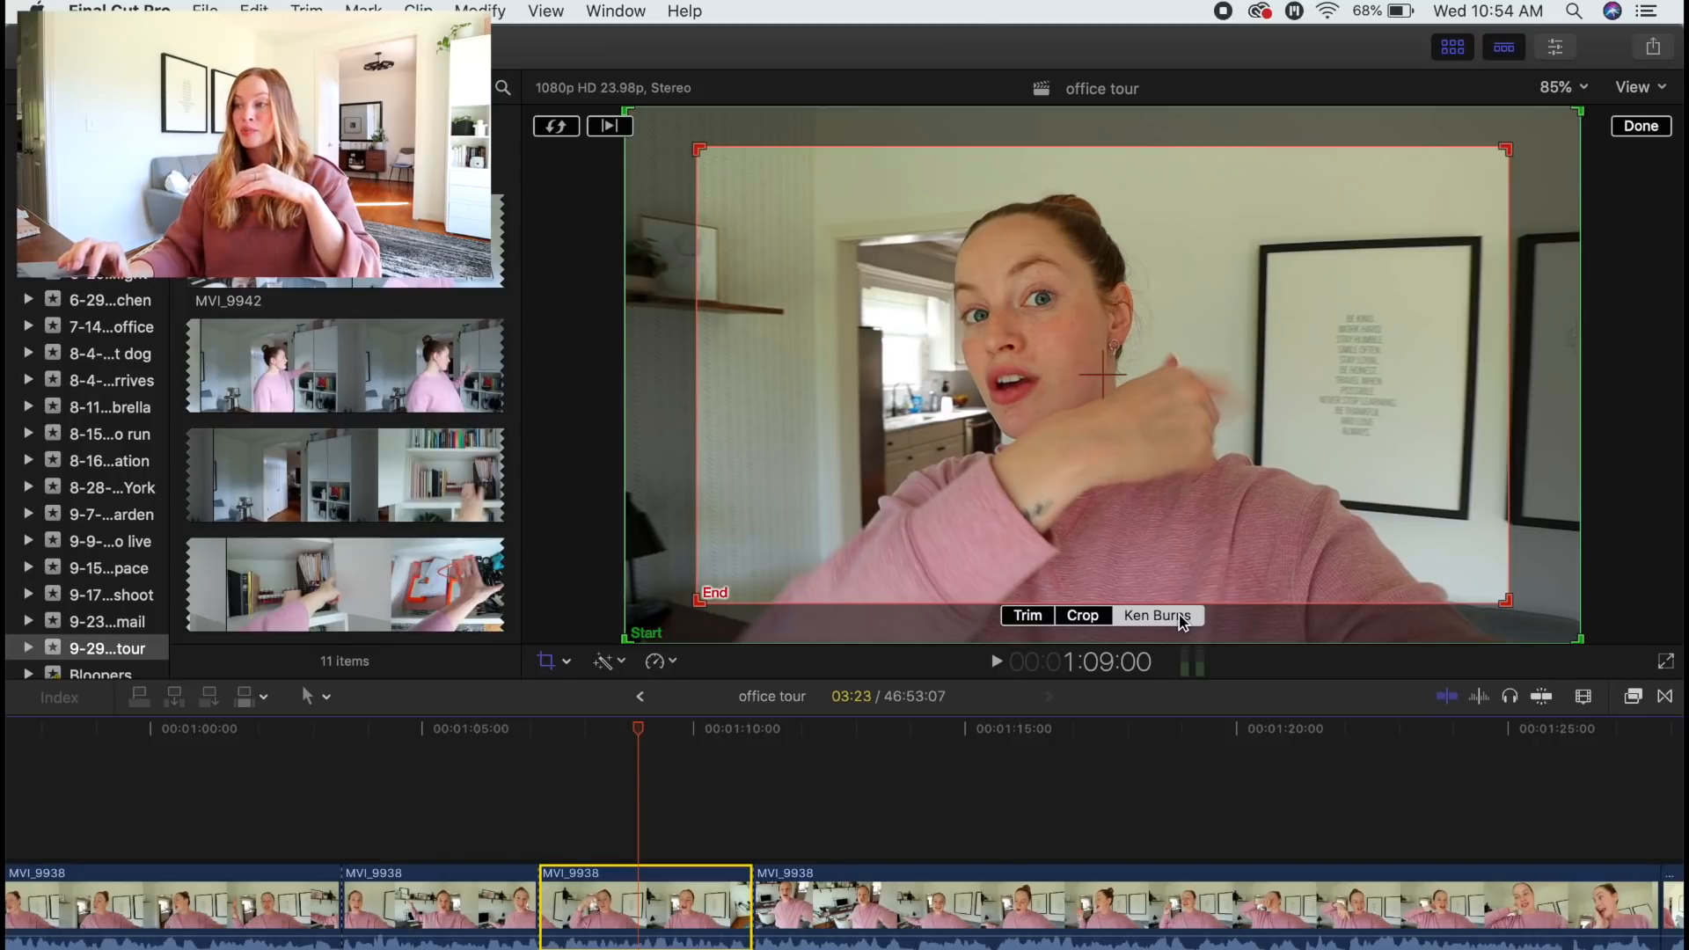
# Enlarge the Ken Burns End frame at two opposite corners for a subtler zoom, accept the crop and play it back
pyautogui.moveTo(693, 602); pyautogui.dragTo(656, 622)
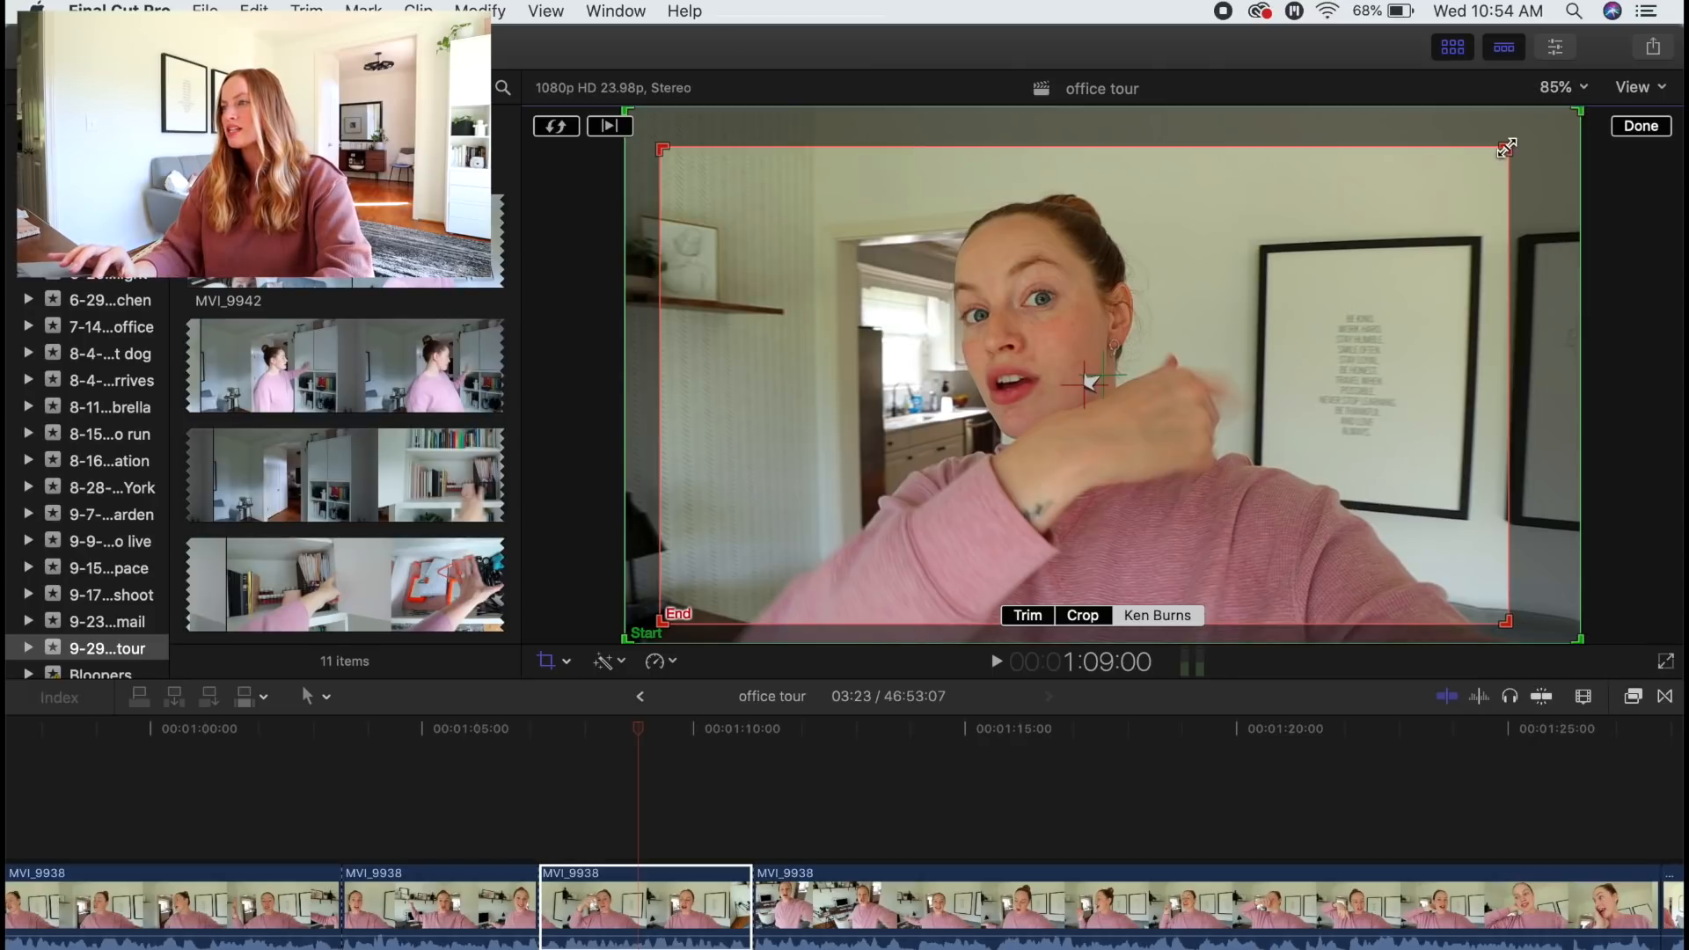
pyautogui.moveTo(1507, 150); pyautogui.dragTo(1535, 129)
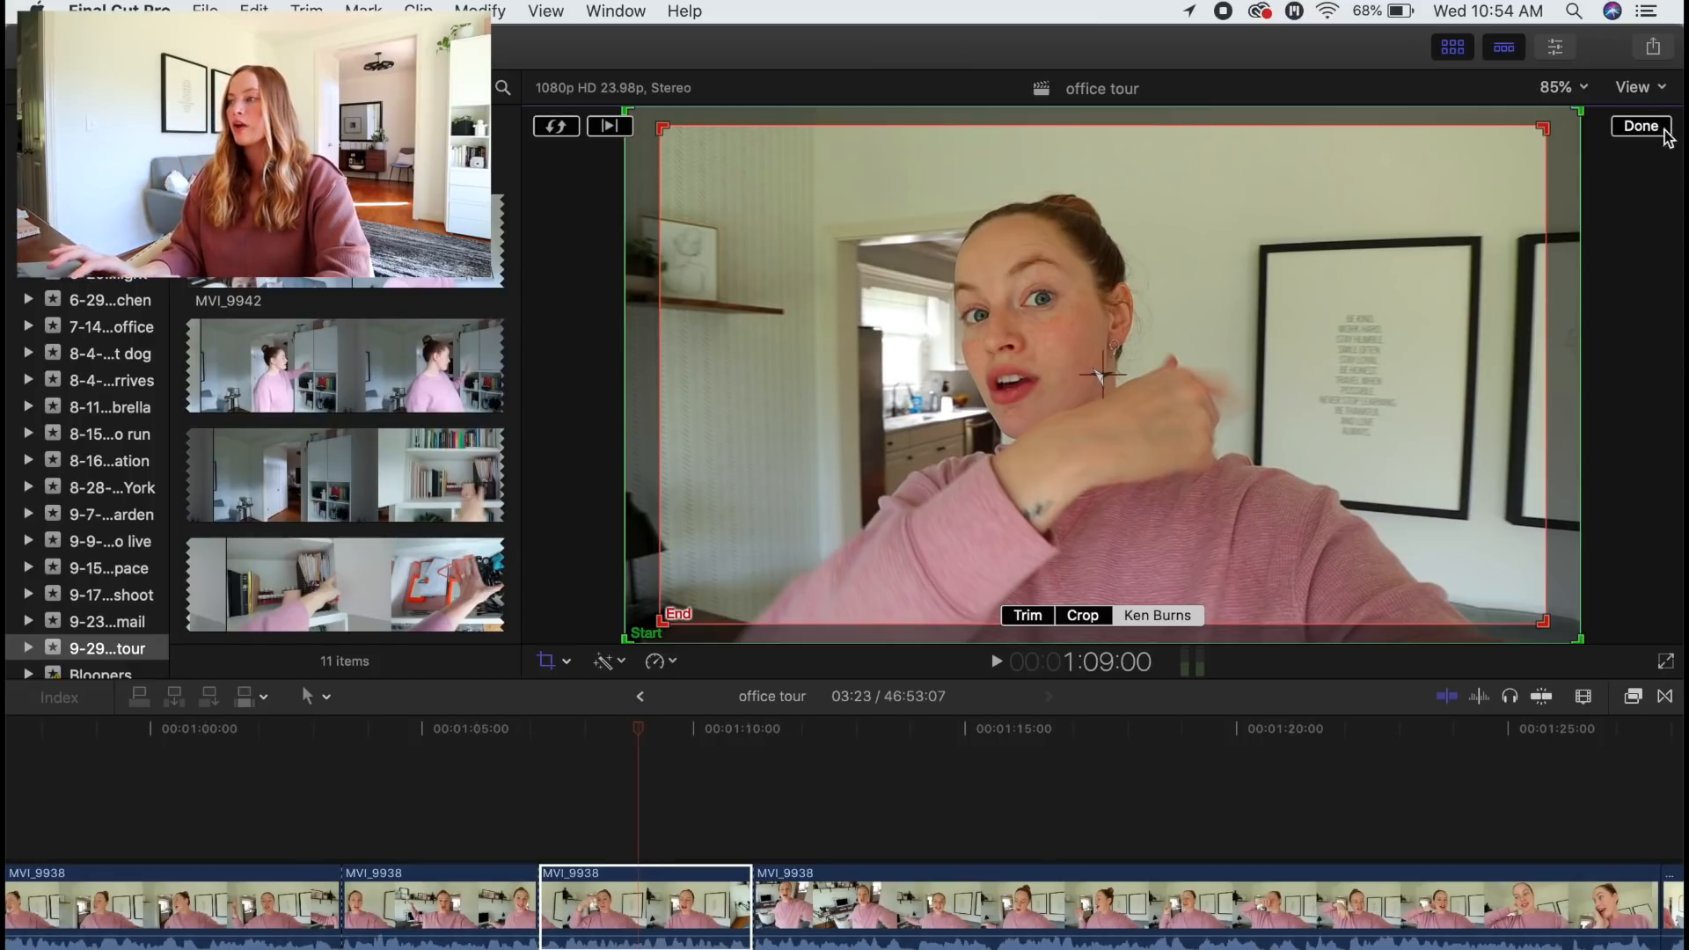
pyautogui.click(1642, 126)
pyautogui.click(501, 790)
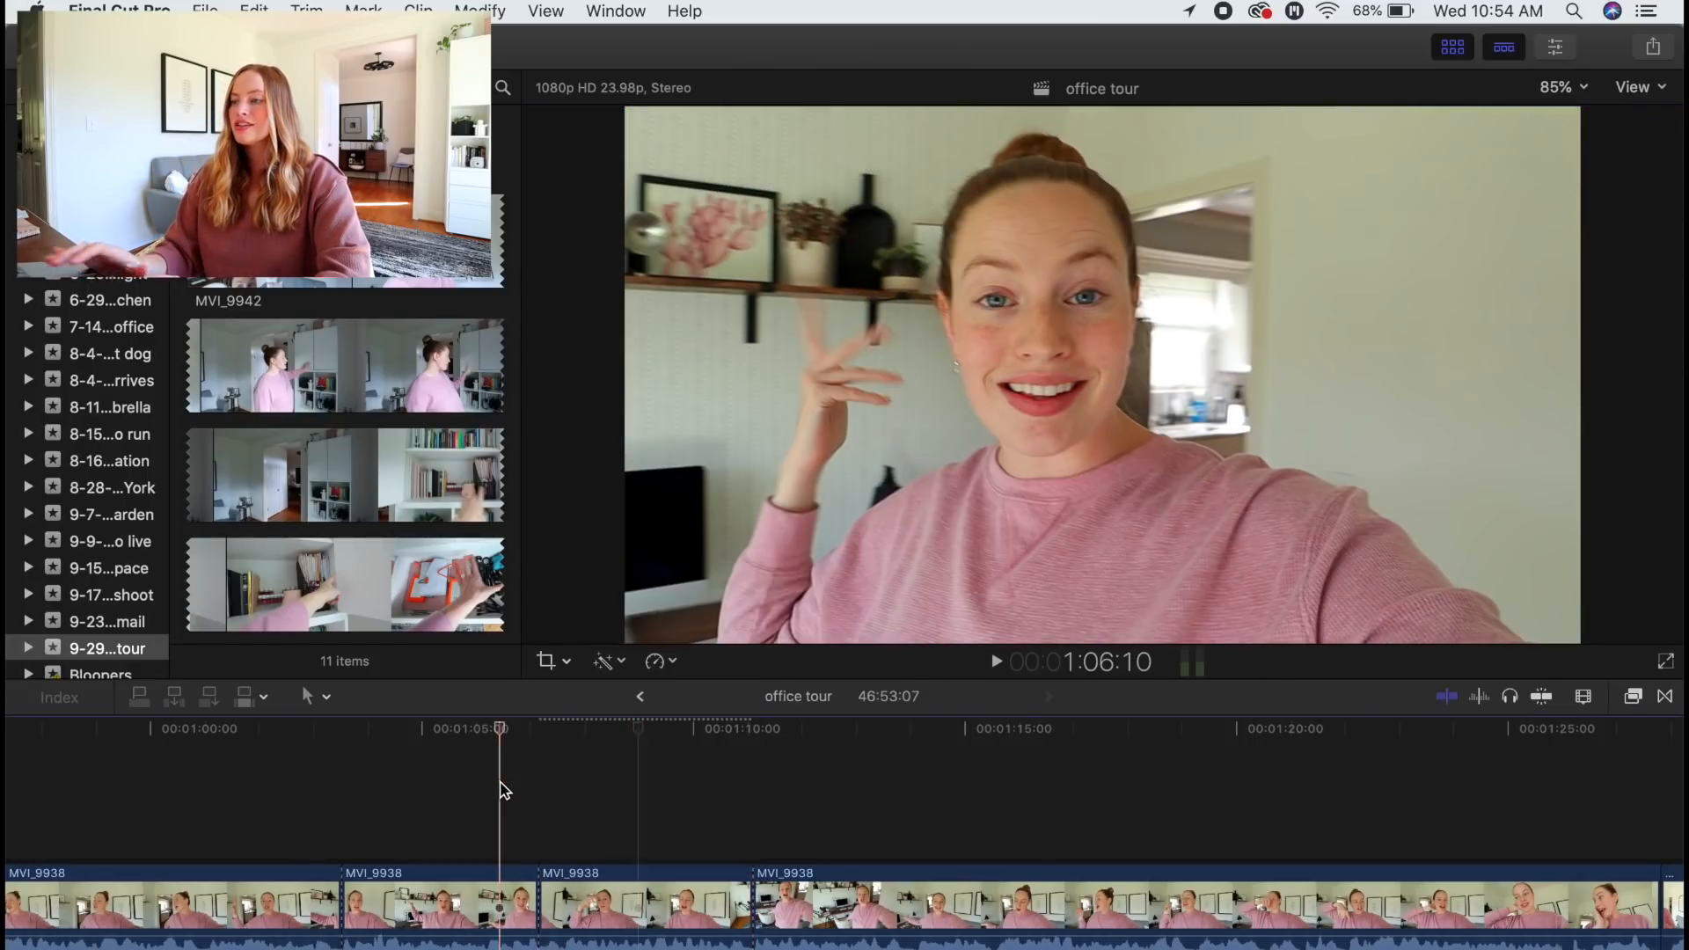
pyautogui.press('space')
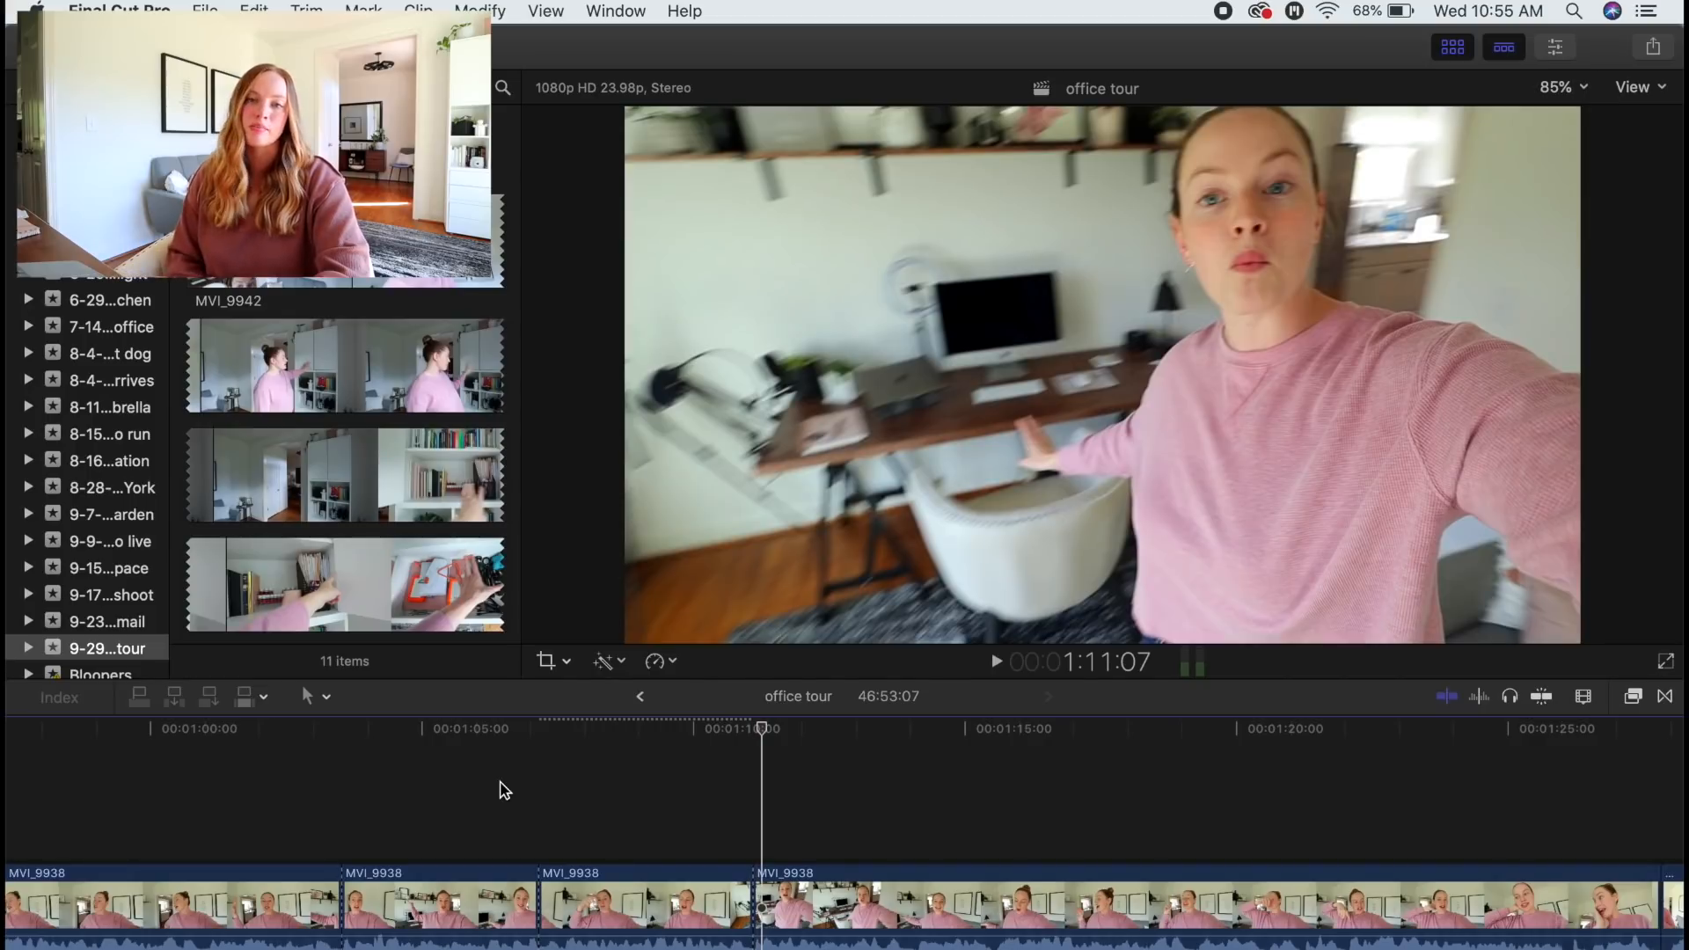
# Split MVI_9939 at about 1:38 and 1:45 to isolate a segment for a zoom
pyautogui.press('super+minus')
pyautogui.press('super+minus')
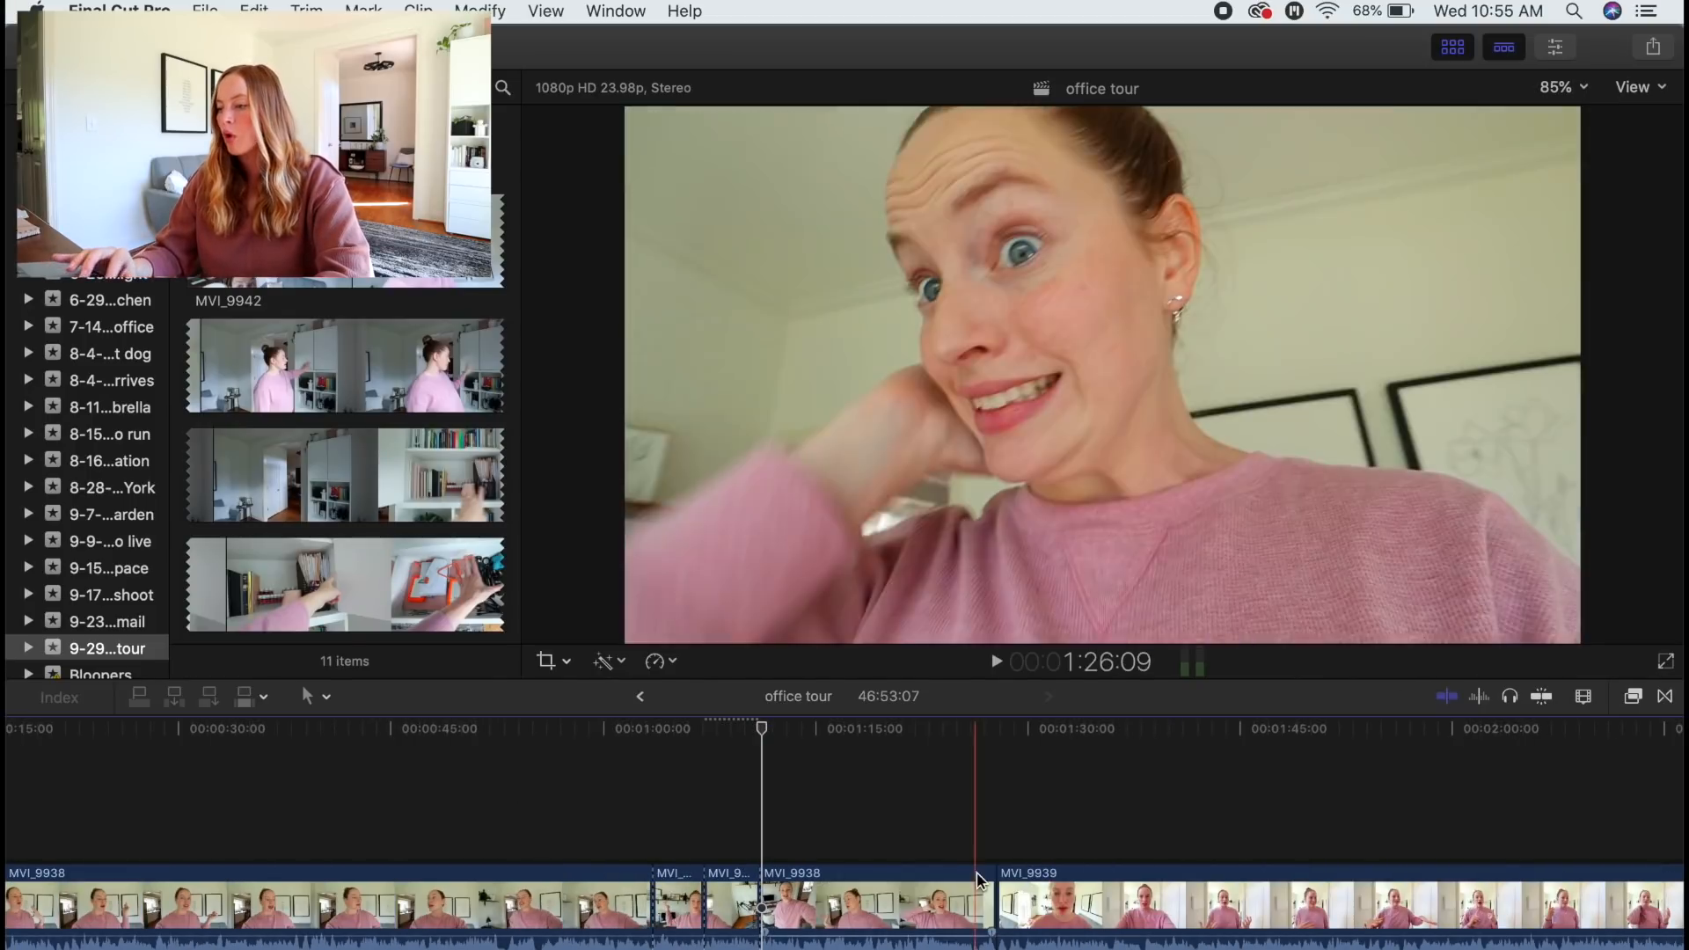
pyautogui.hscroll(5, 1243, 903)
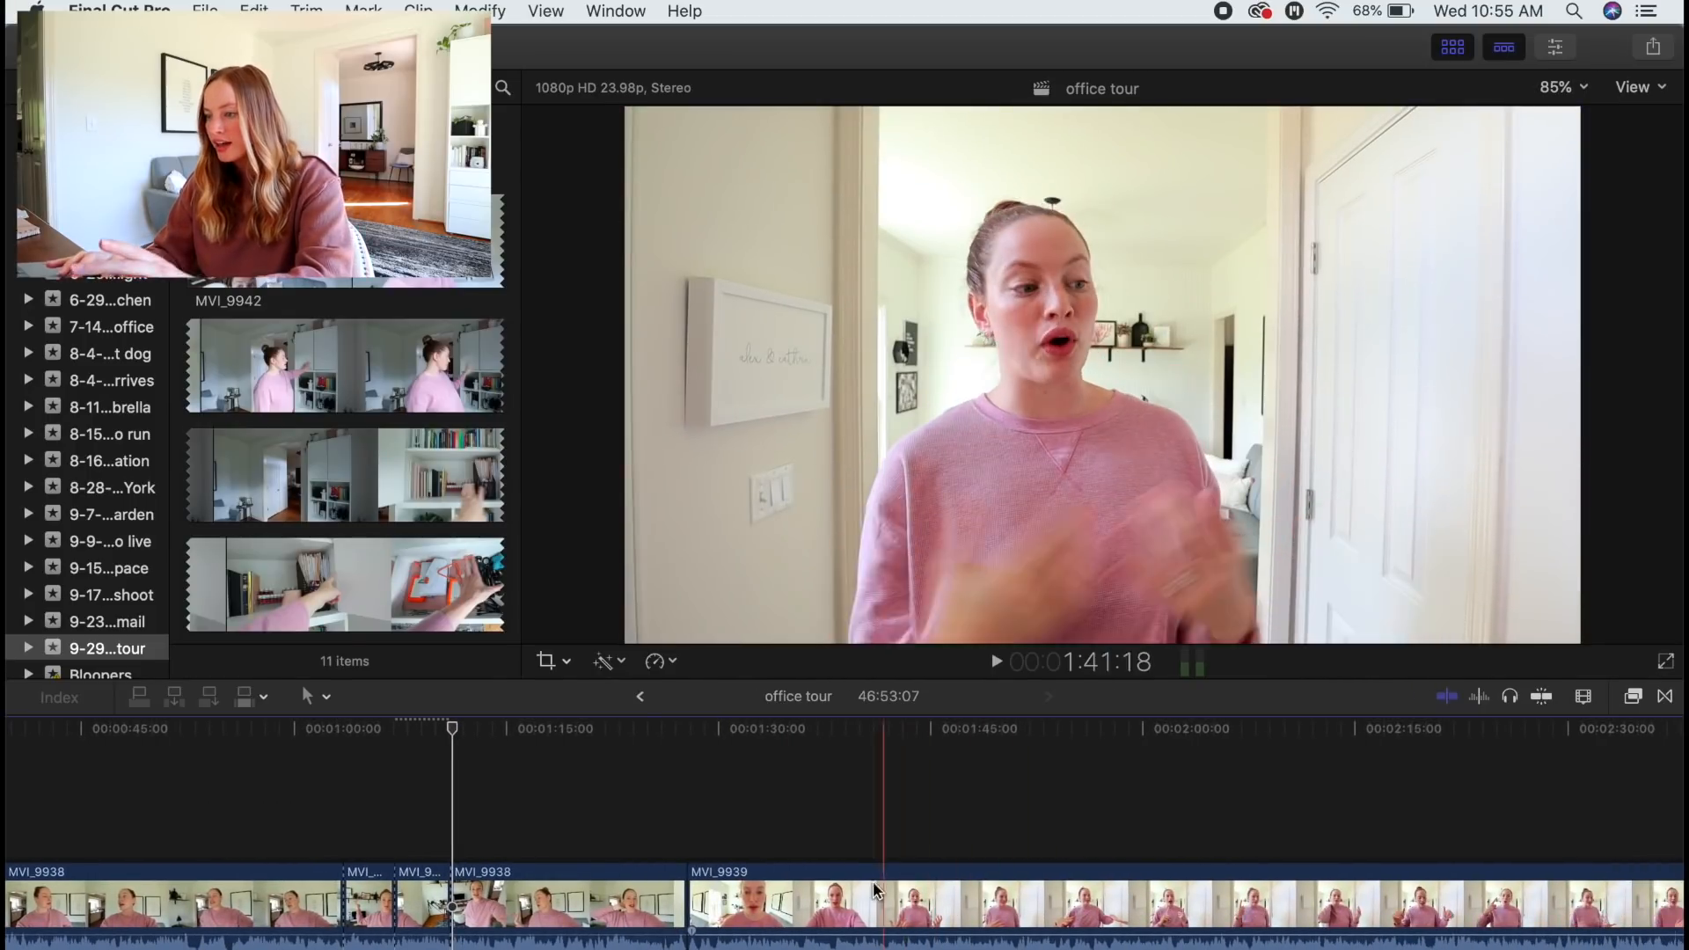
pyautogui.click(837, 873)
pyautogui.press('super+b')
pyautogui.click(932, 879)
pyautogui.press('super+b')
# Apply a Ken Burns crop to the isolated MVI_9939 segment, shrink the End frame around the speaker, accept it and play it back
pyautogui.click(876, 734)
pyautogui.click(546, 662)
pyautogui.click(1153, 616)
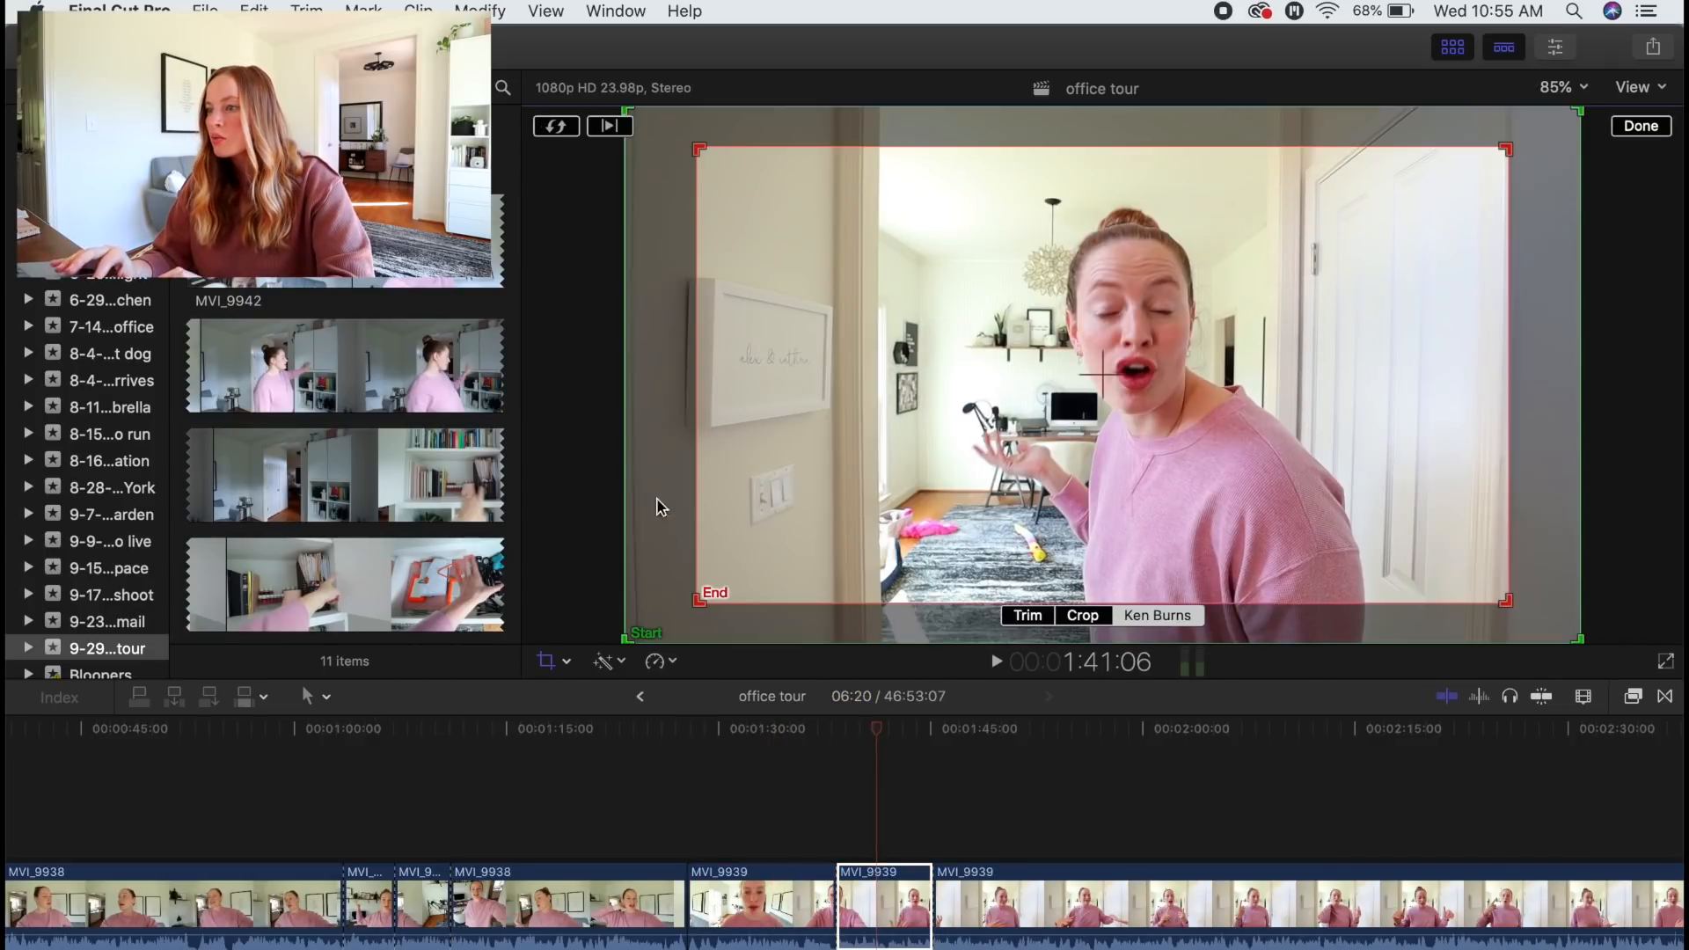
pyautogui.moveTo(695, 603); pyautogui.dragTo(853, 513)
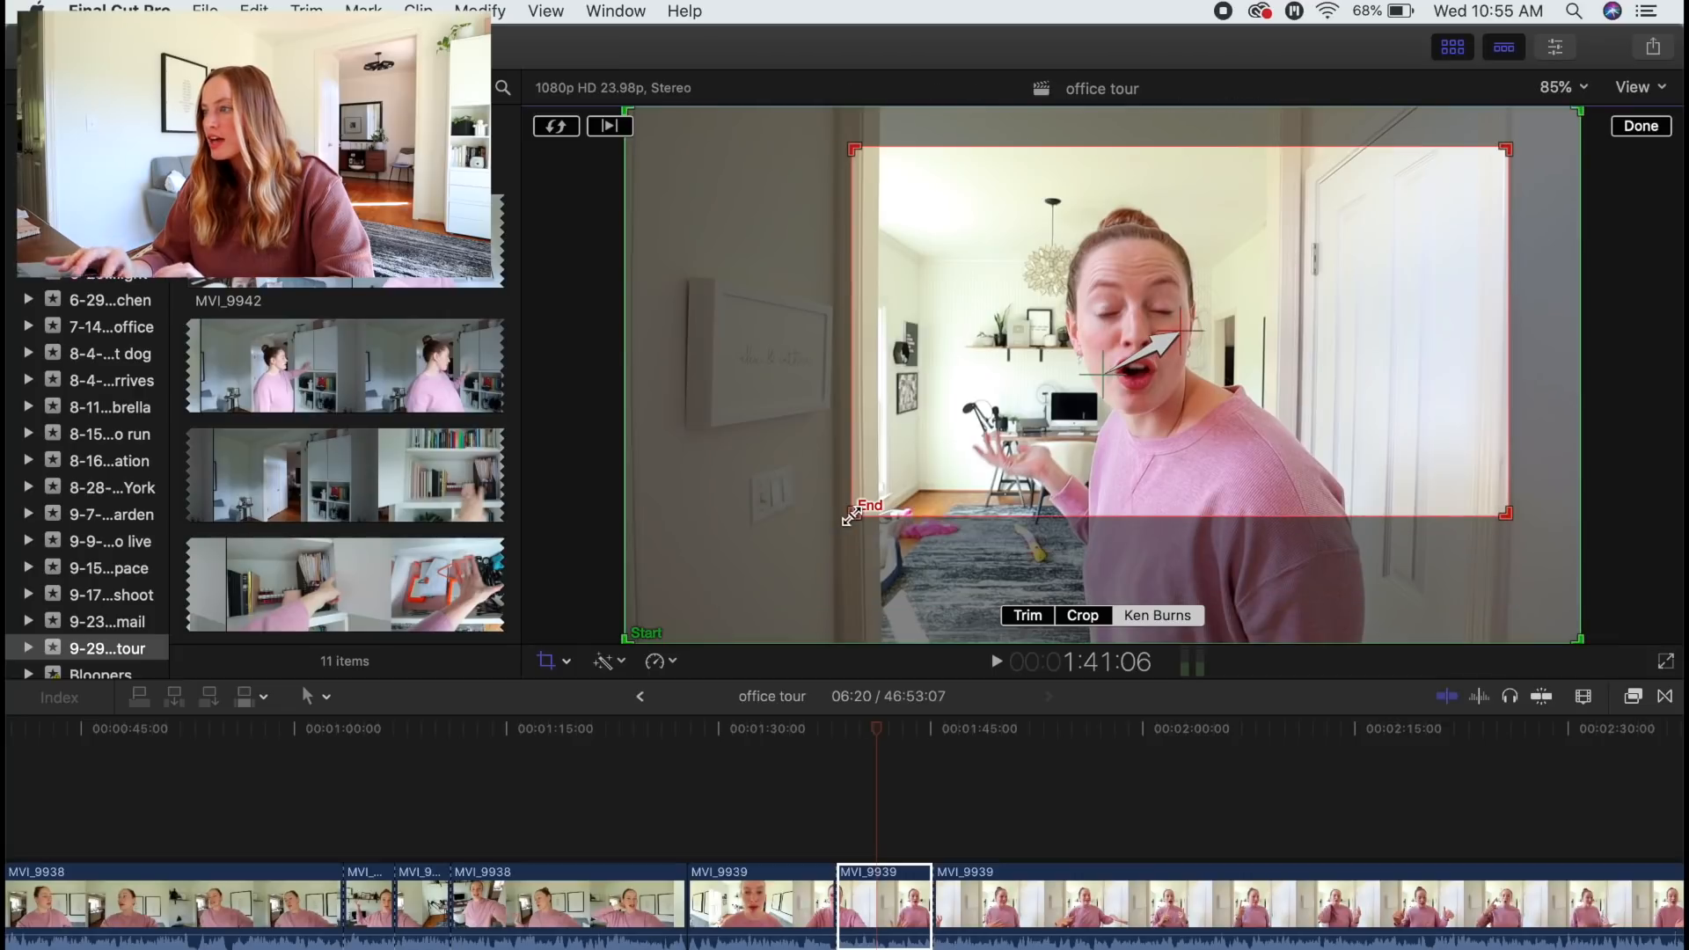
pyautogui.moveTo(1507, 149); pyautogui.dragTo(1353, 216)
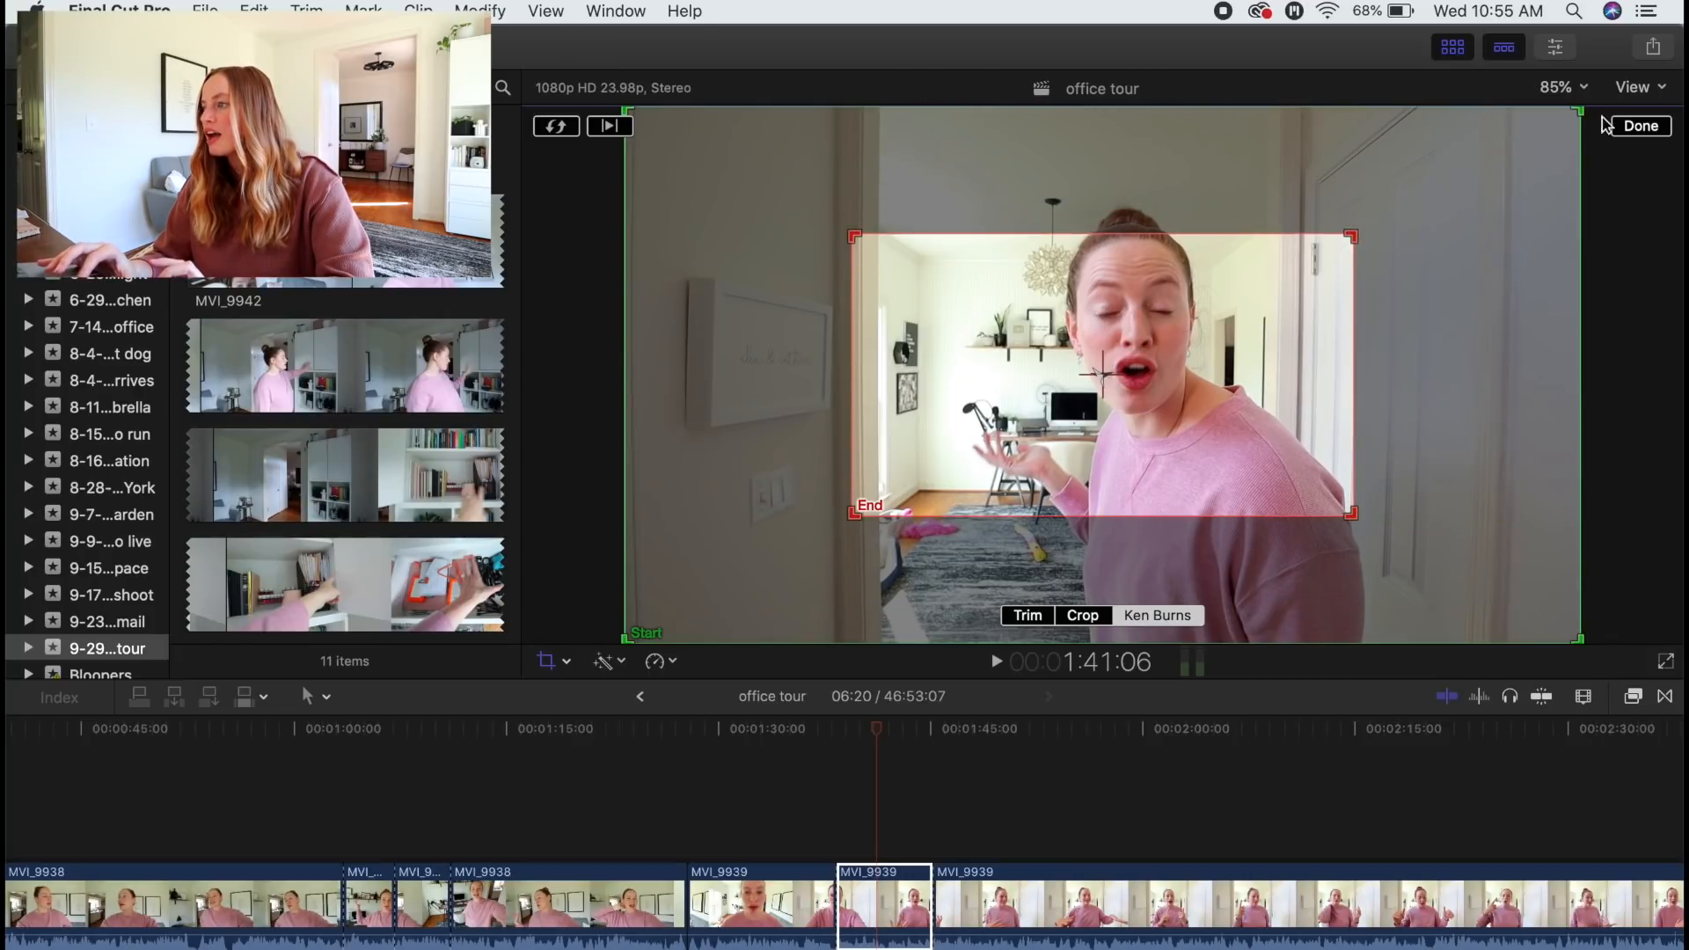
pyautogui.click(1653, 129)
pyautogui.click(821, 826)
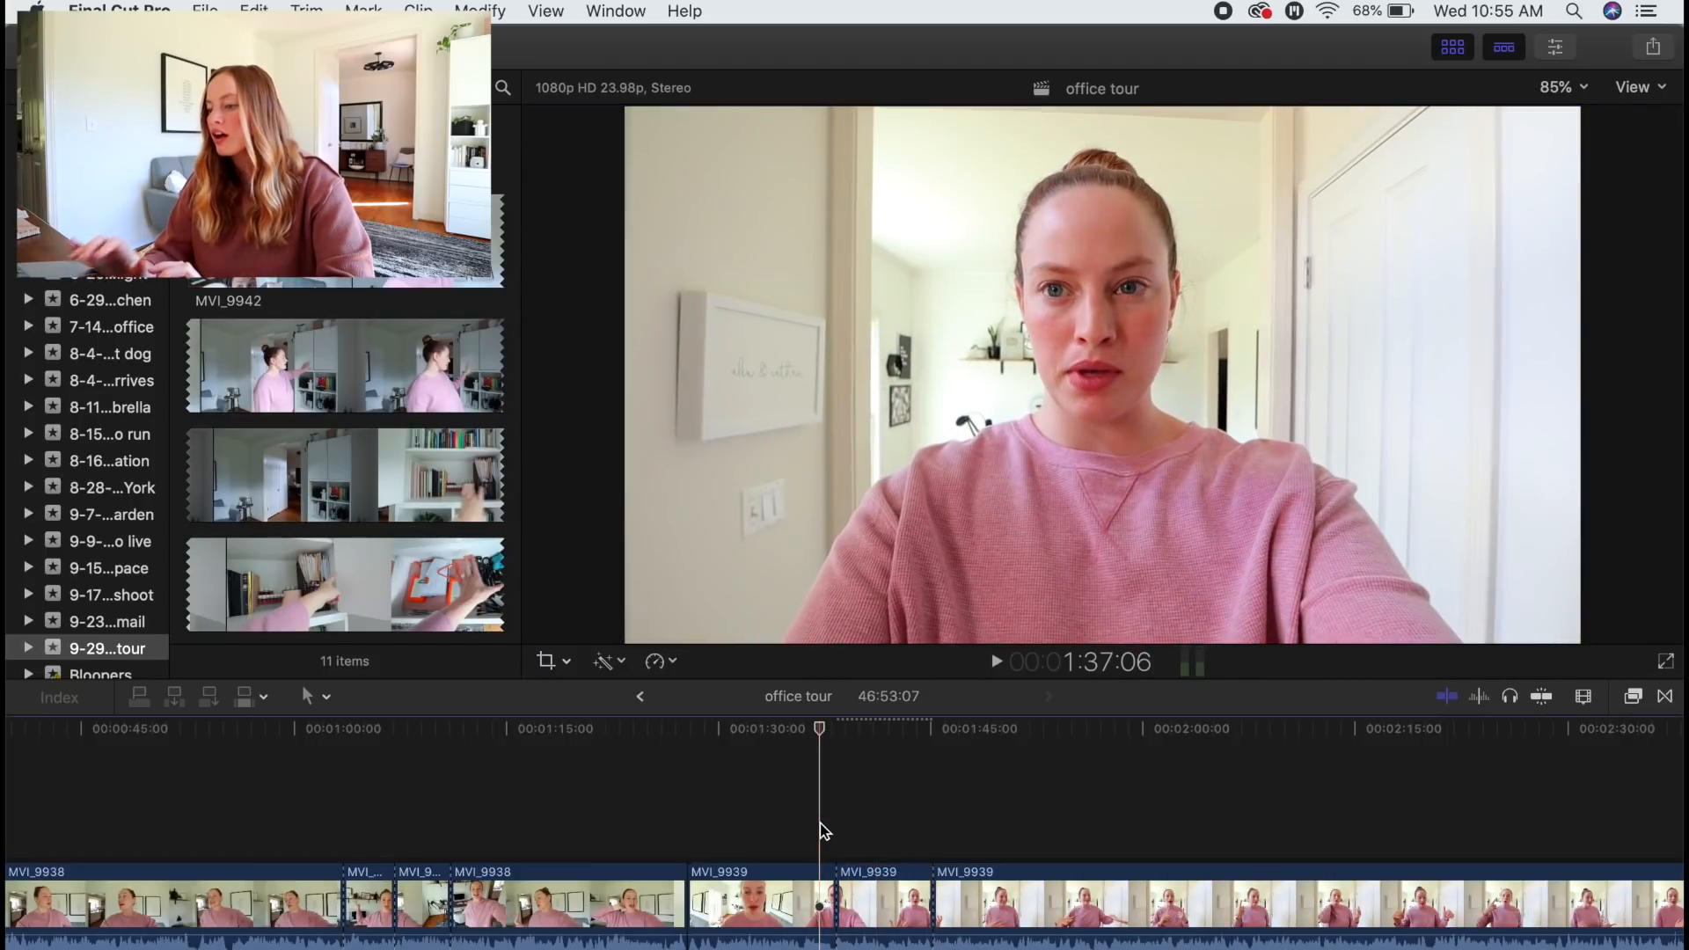
pyautogui.press('space')
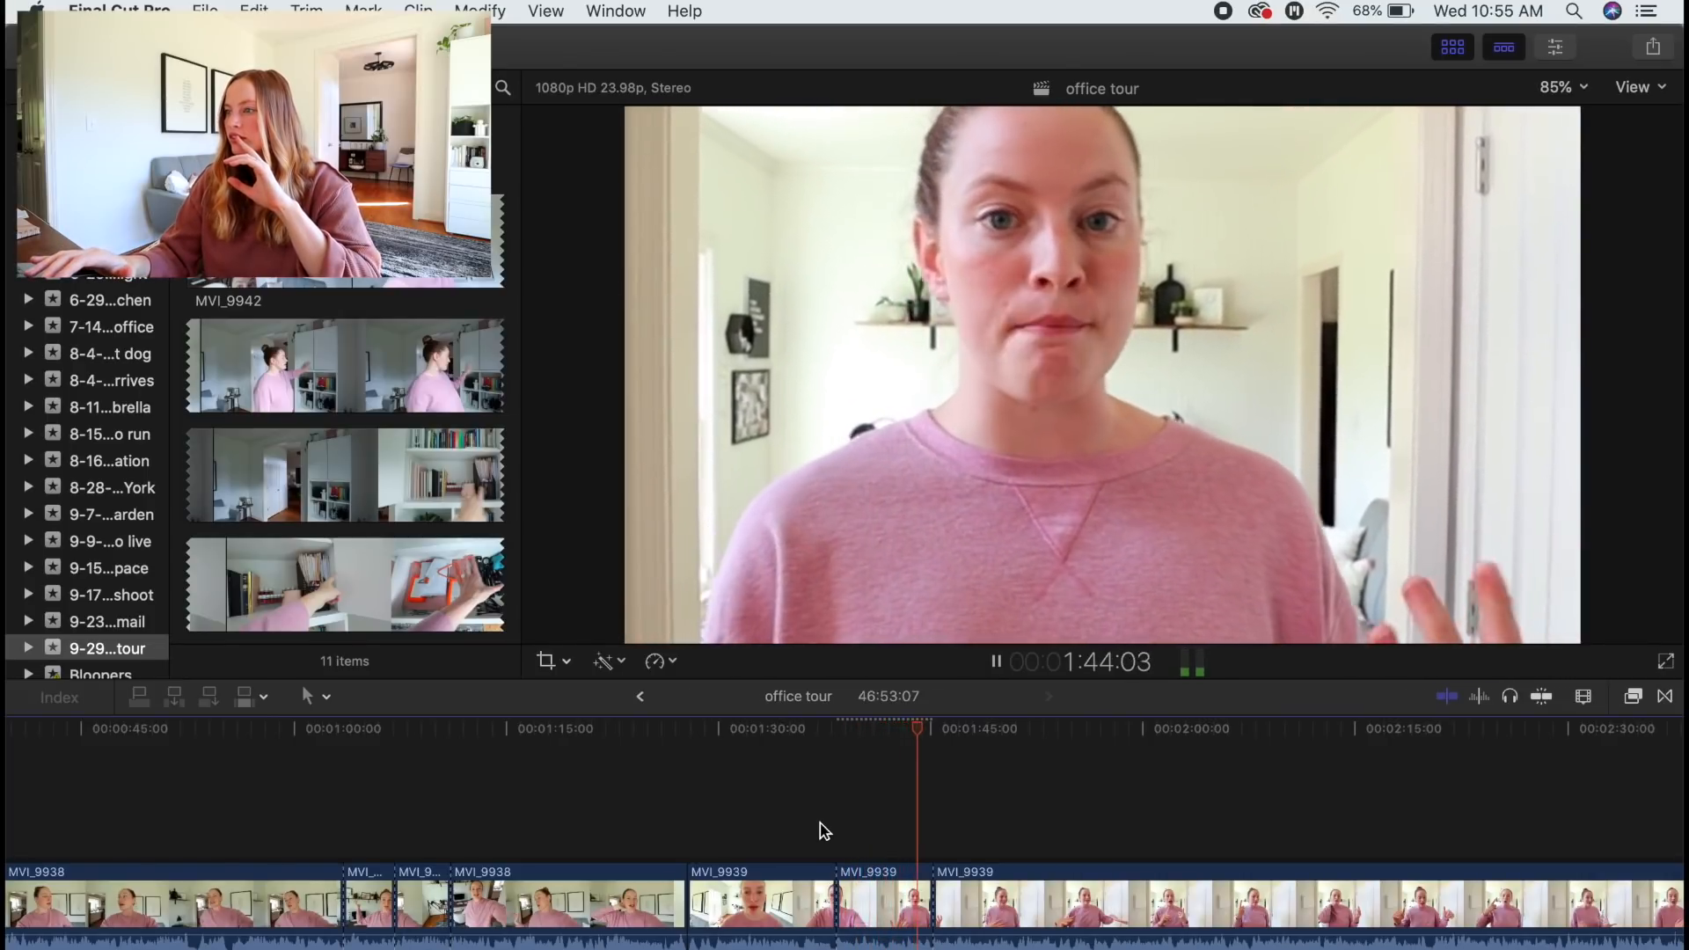
pyautogui.press('space')
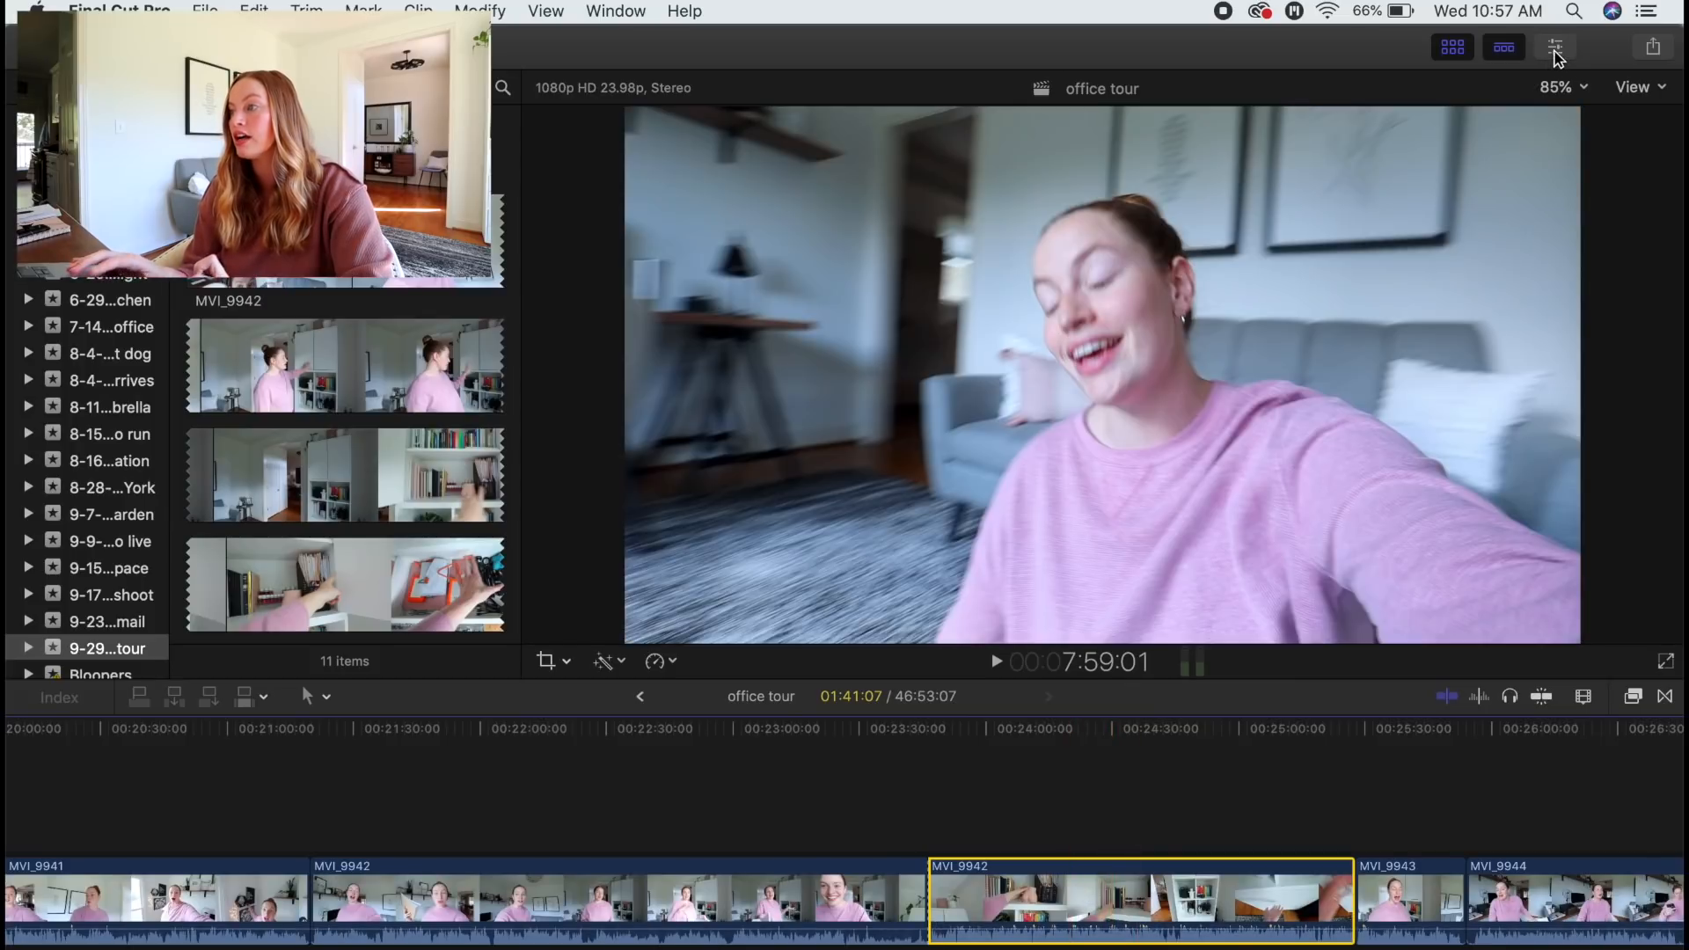
# Show the audio settings of the selected MVI_9942 clip and lower its volume to -2.1 dB
pyautogui.click(1555, 48)
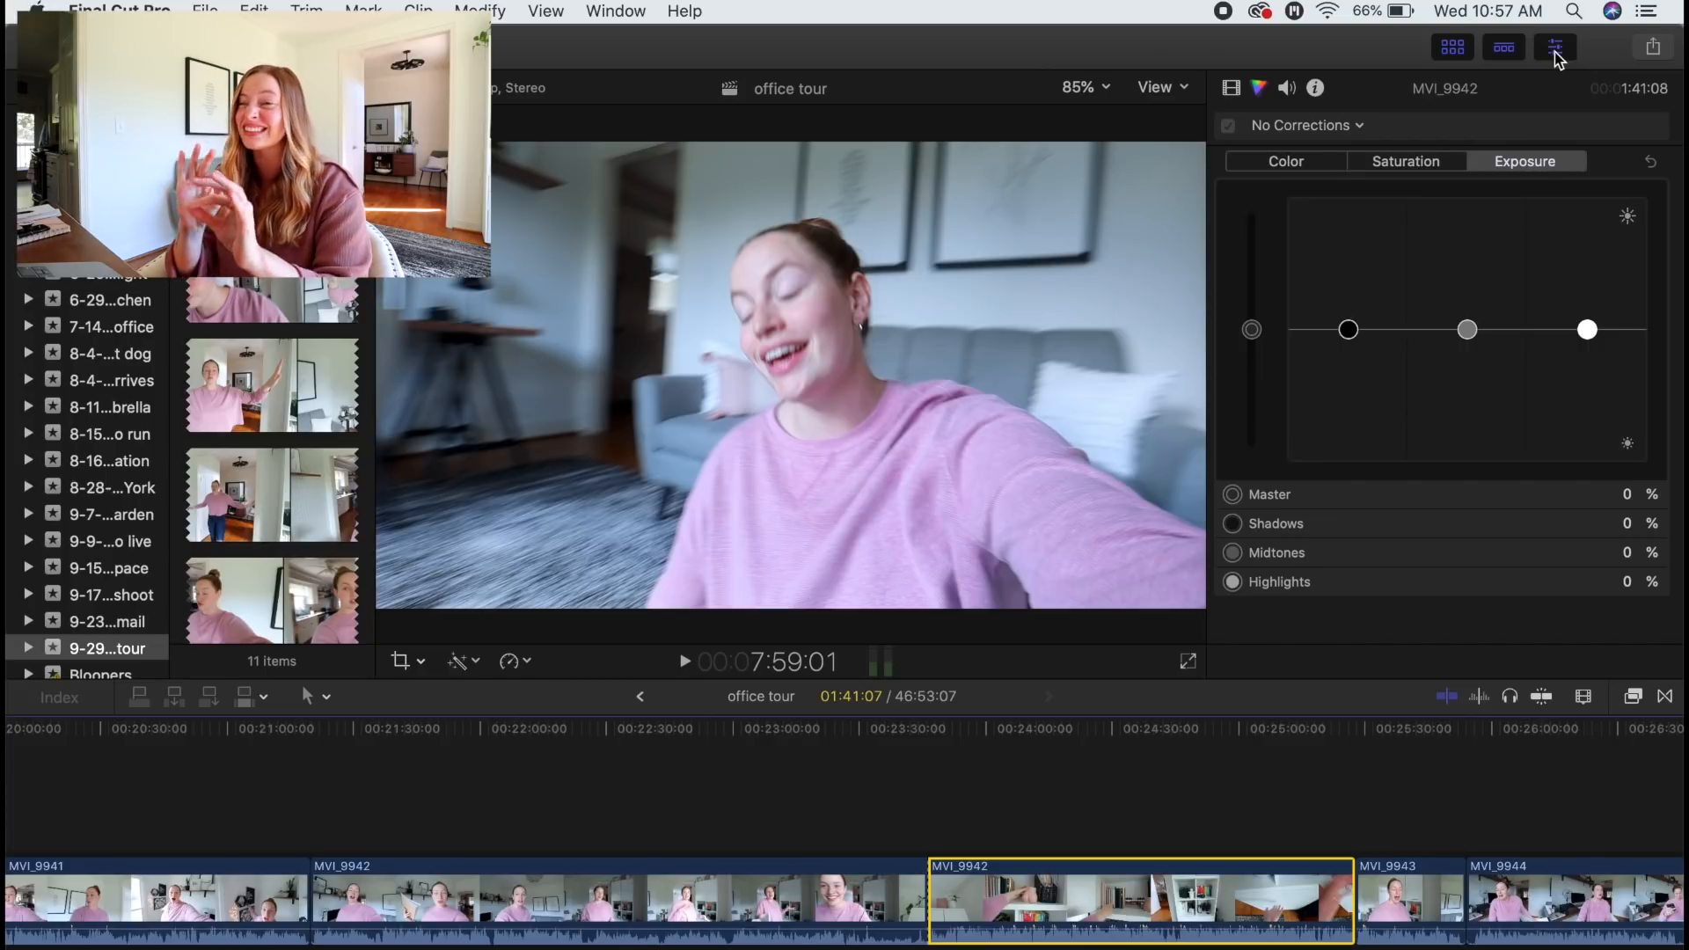
pyautogui.click(1287, 89)
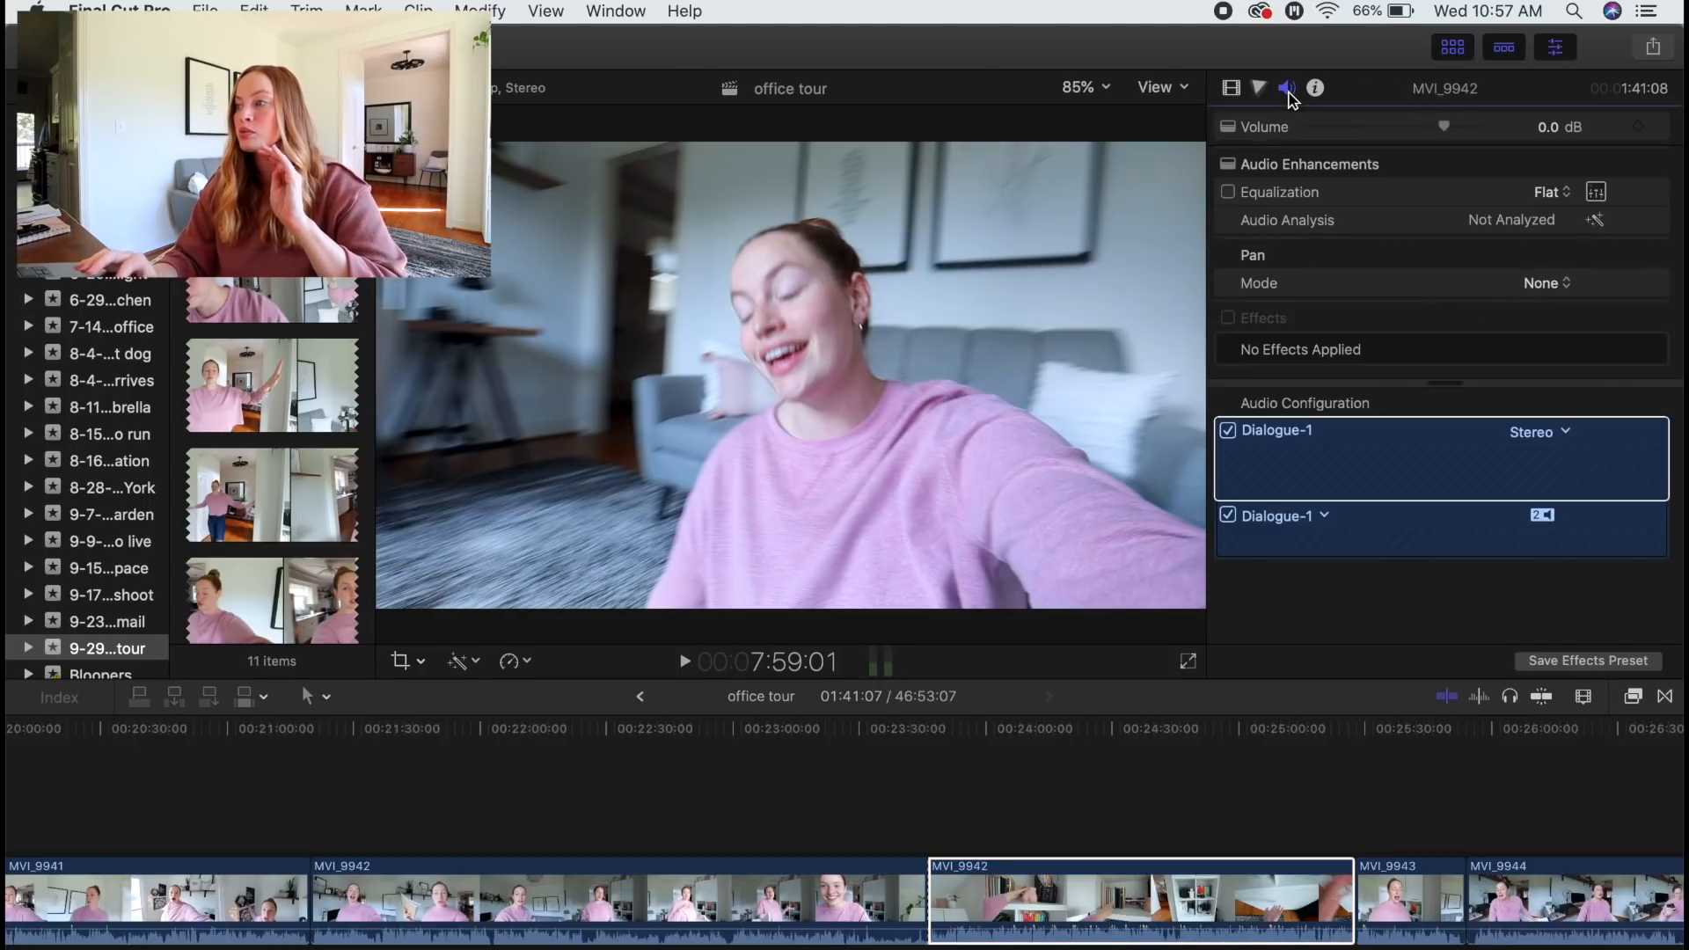
pyautogui.moveTo(1443, 130); pyautogui.dragTo(1435, 130)
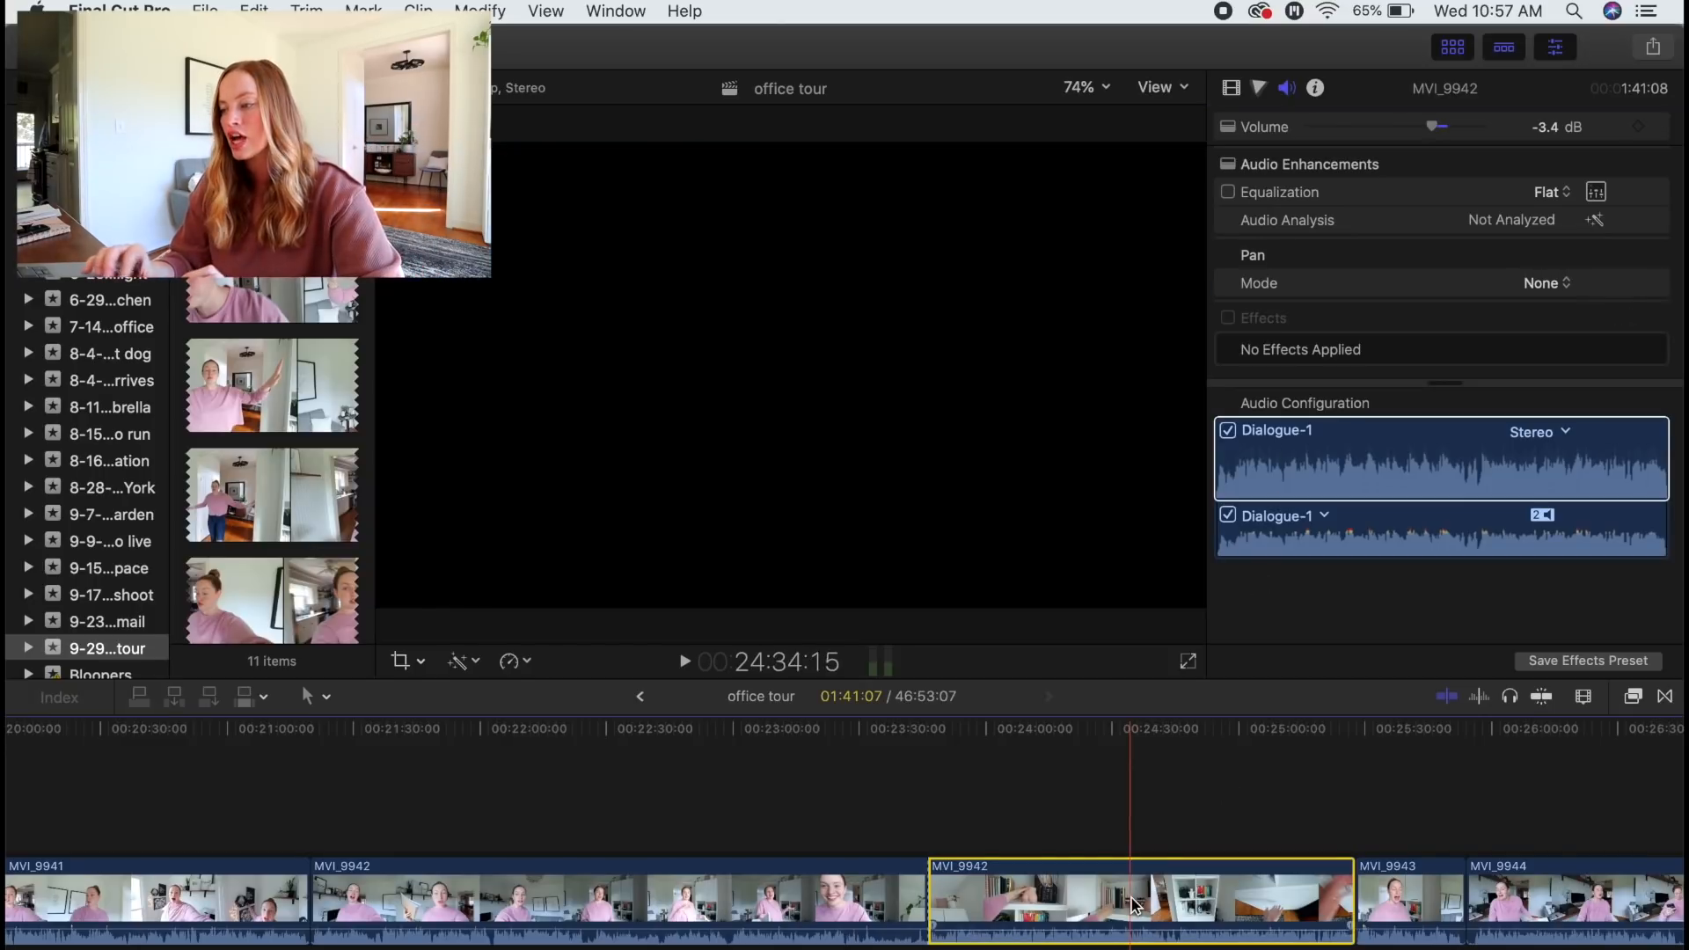
pyautogui.moveTo(1084, 929)
pyautogui.moveTo(1084, 921)
pyautogui.mouseDown()
pyautogui.moveTo(1084, 936)
pyautogui.moveTo(1084, 920)
pyautogui.mouseUp()
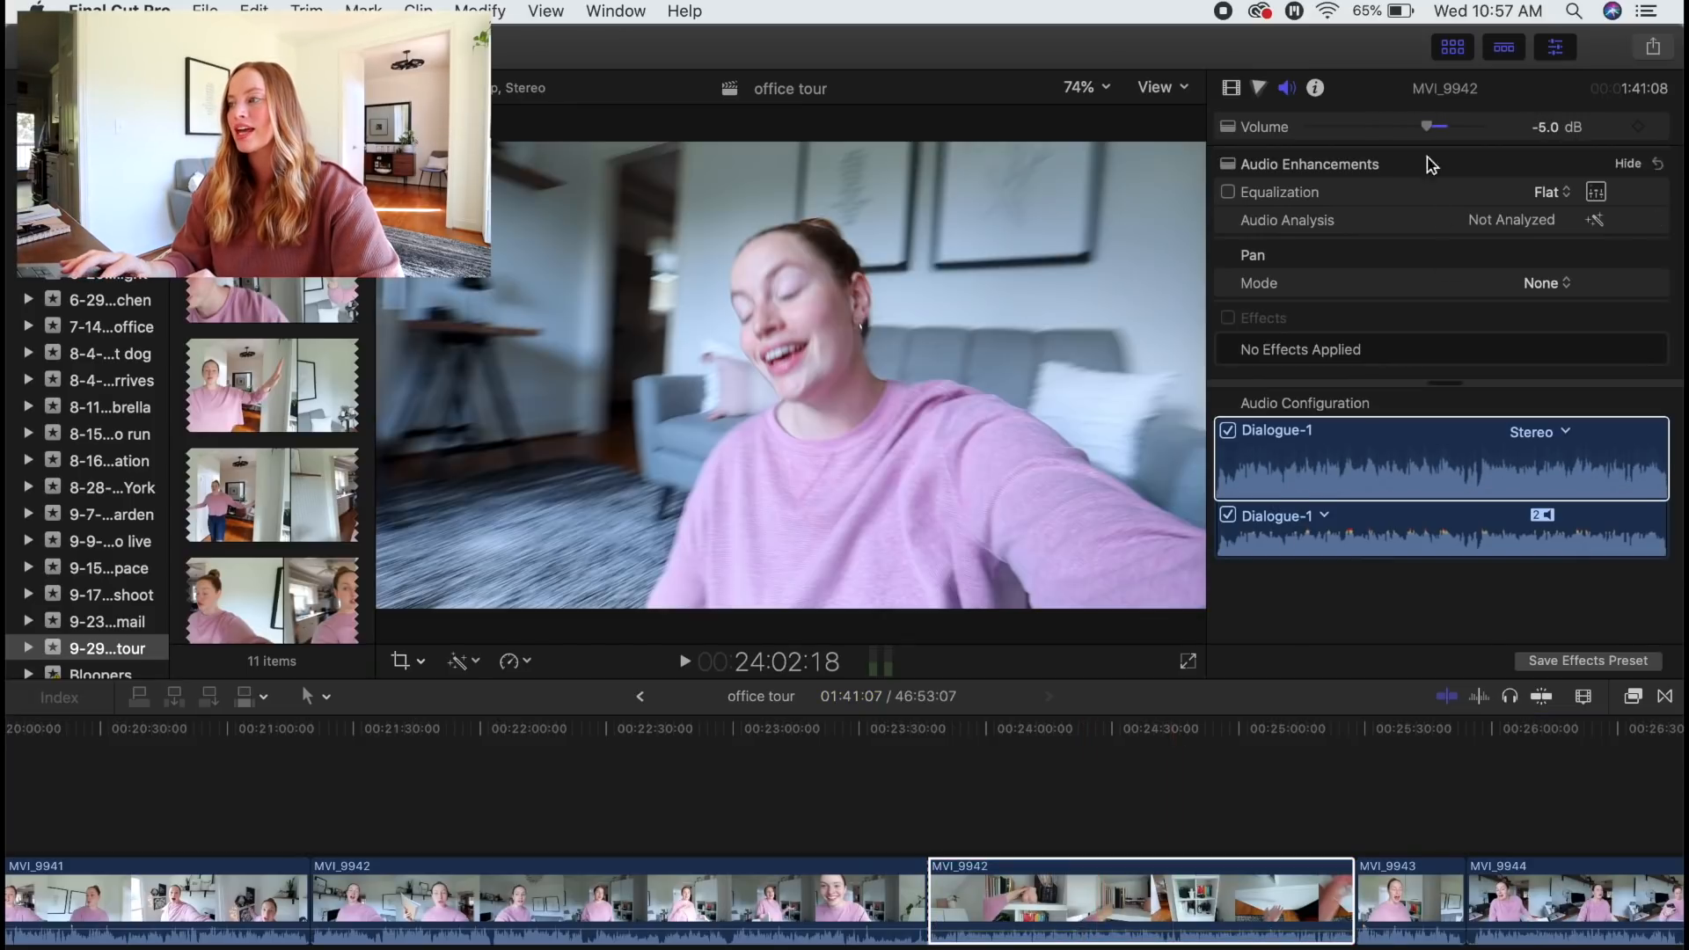
pyautogui.moveTo(1426, 128); pyautogui.dragTo(1438, 134)
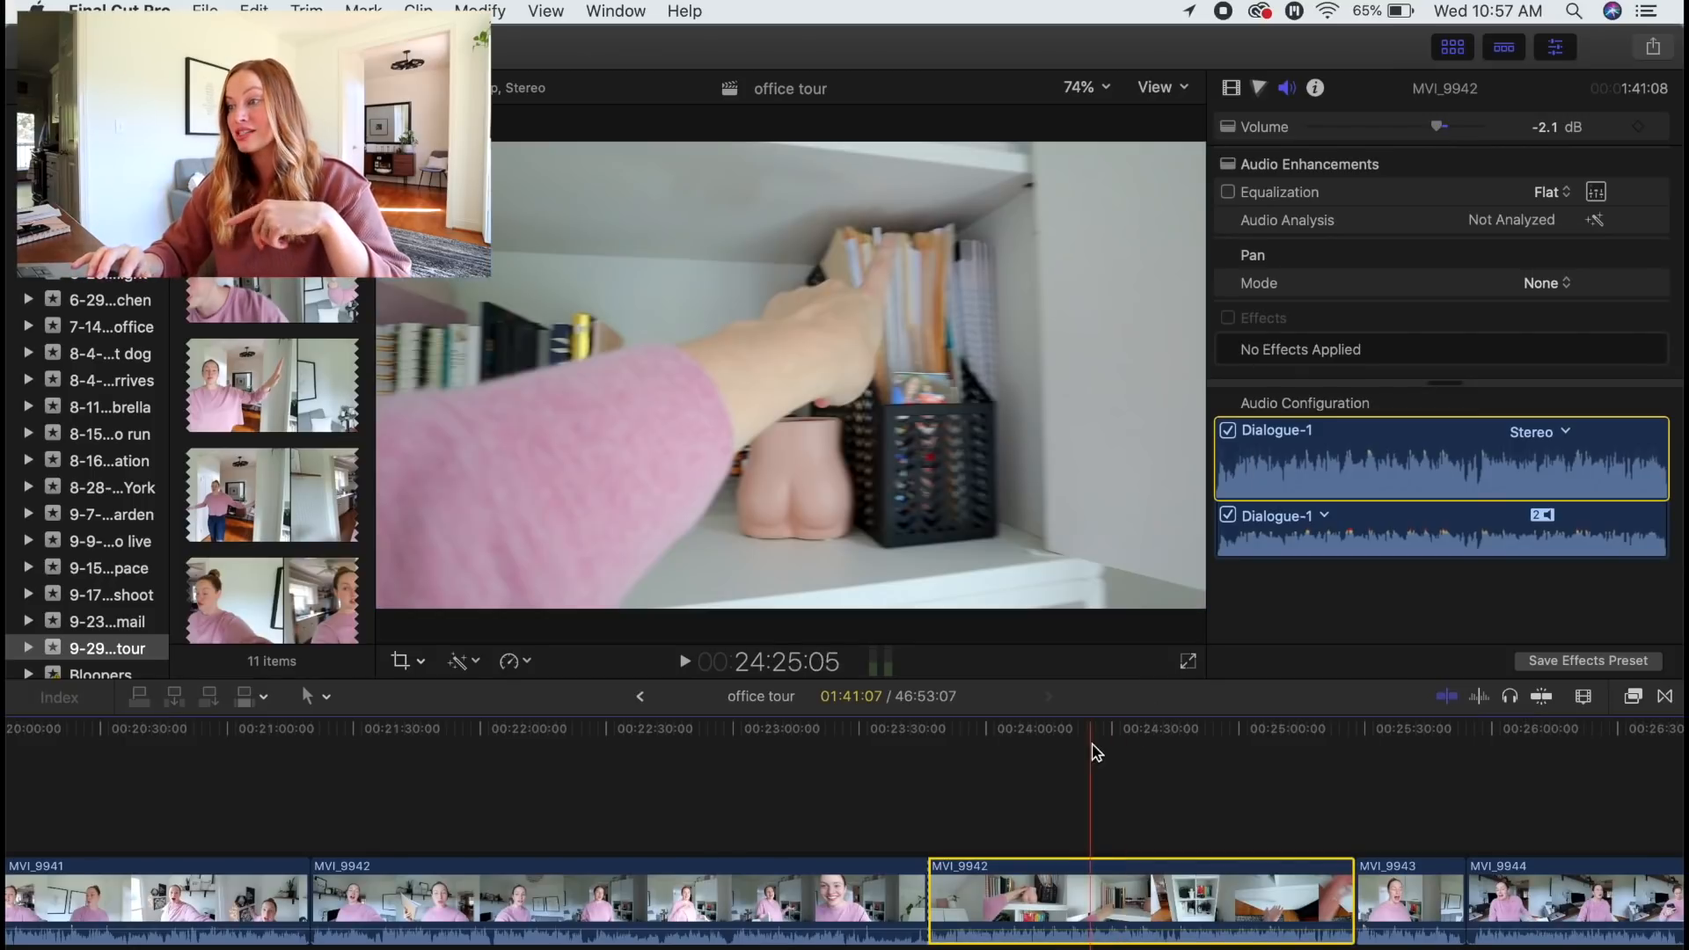
# Park the playhead on the open-drawer shot at about 24:57 and add a Color Board correction to the MVI_9942 clip
pyautogui.click(1225, 740)
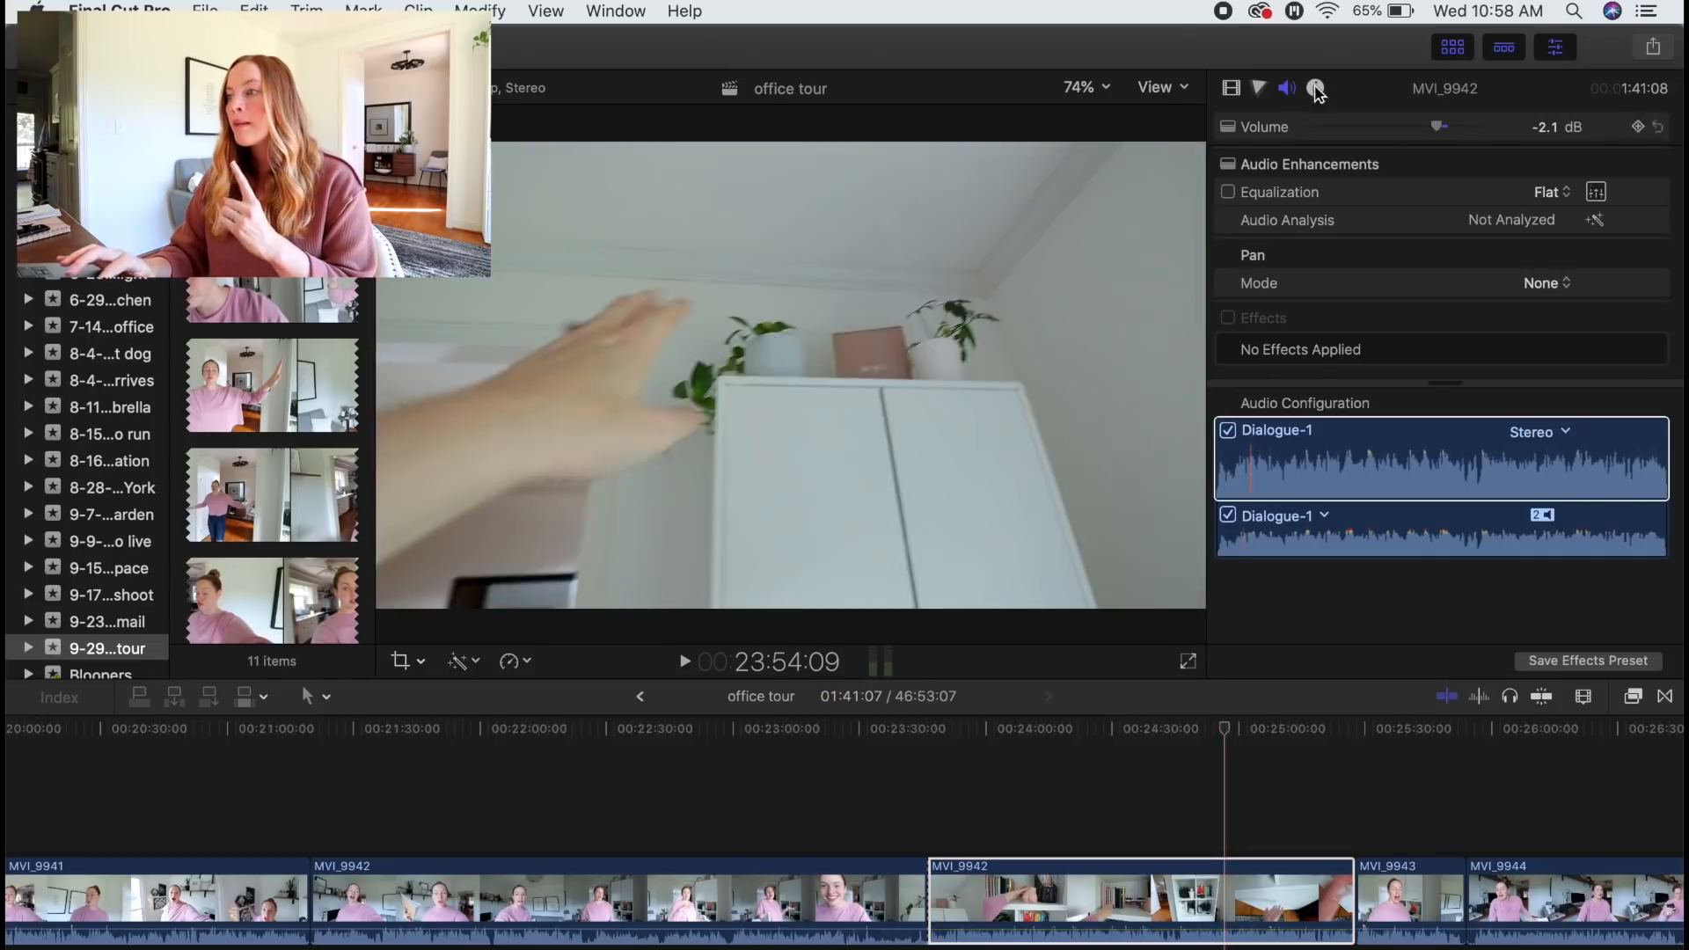
pyautogui.click(1256, 92)
pyautogui.click(1259, 89)
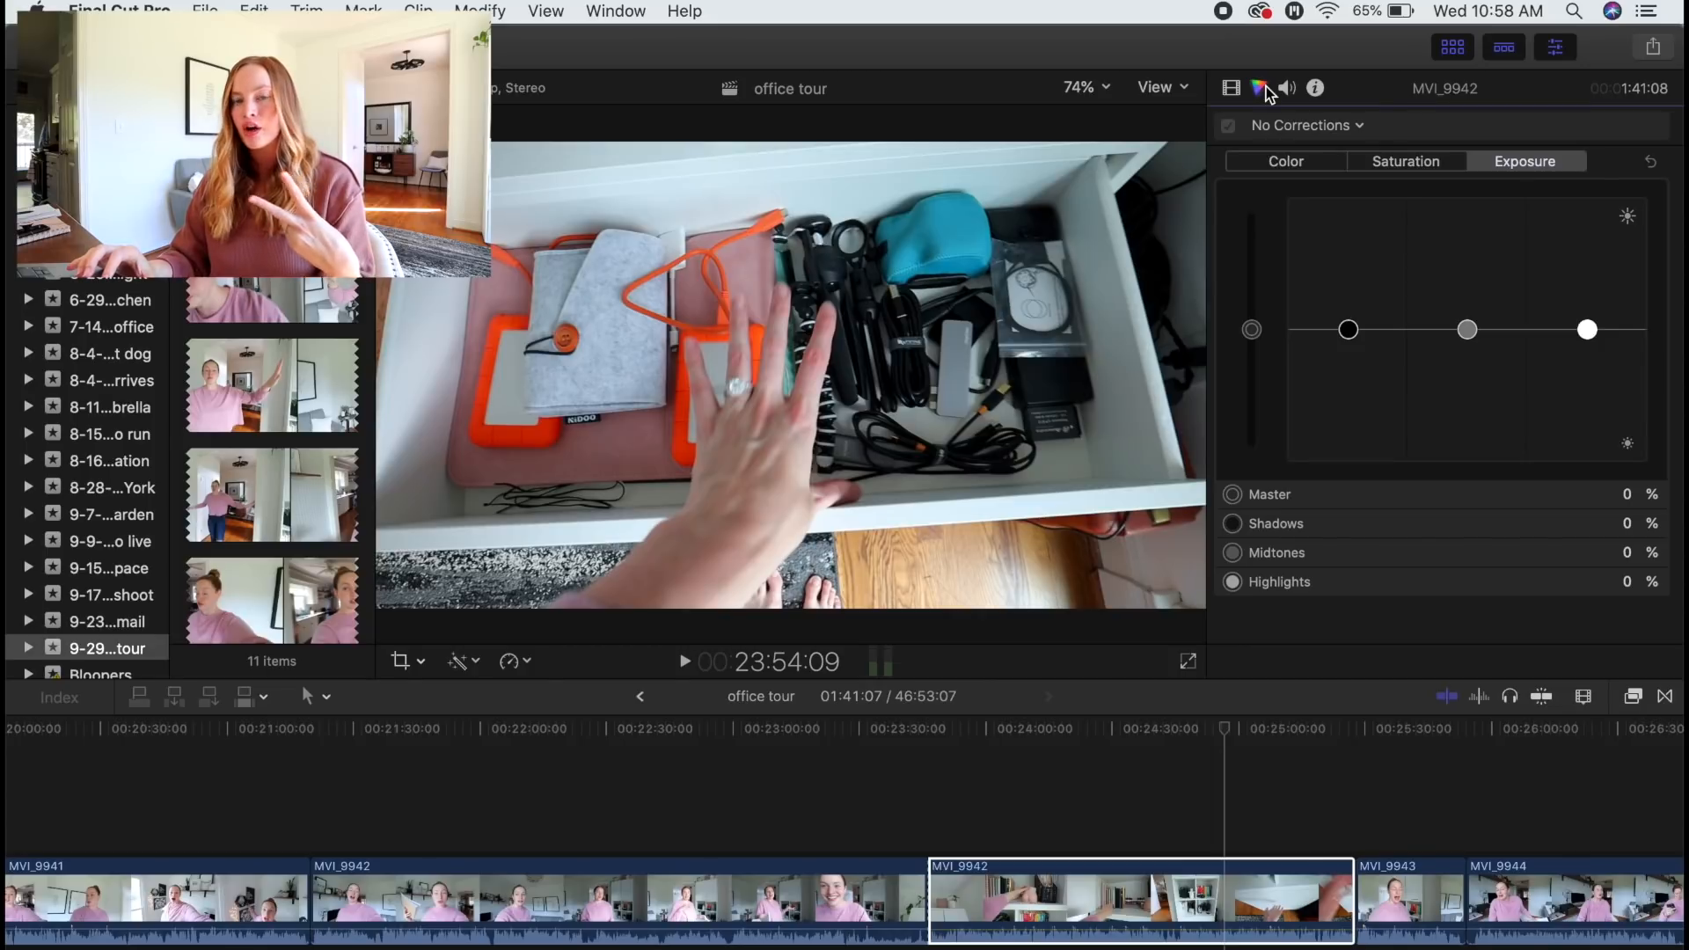
pyautogui.click(1307, 127)
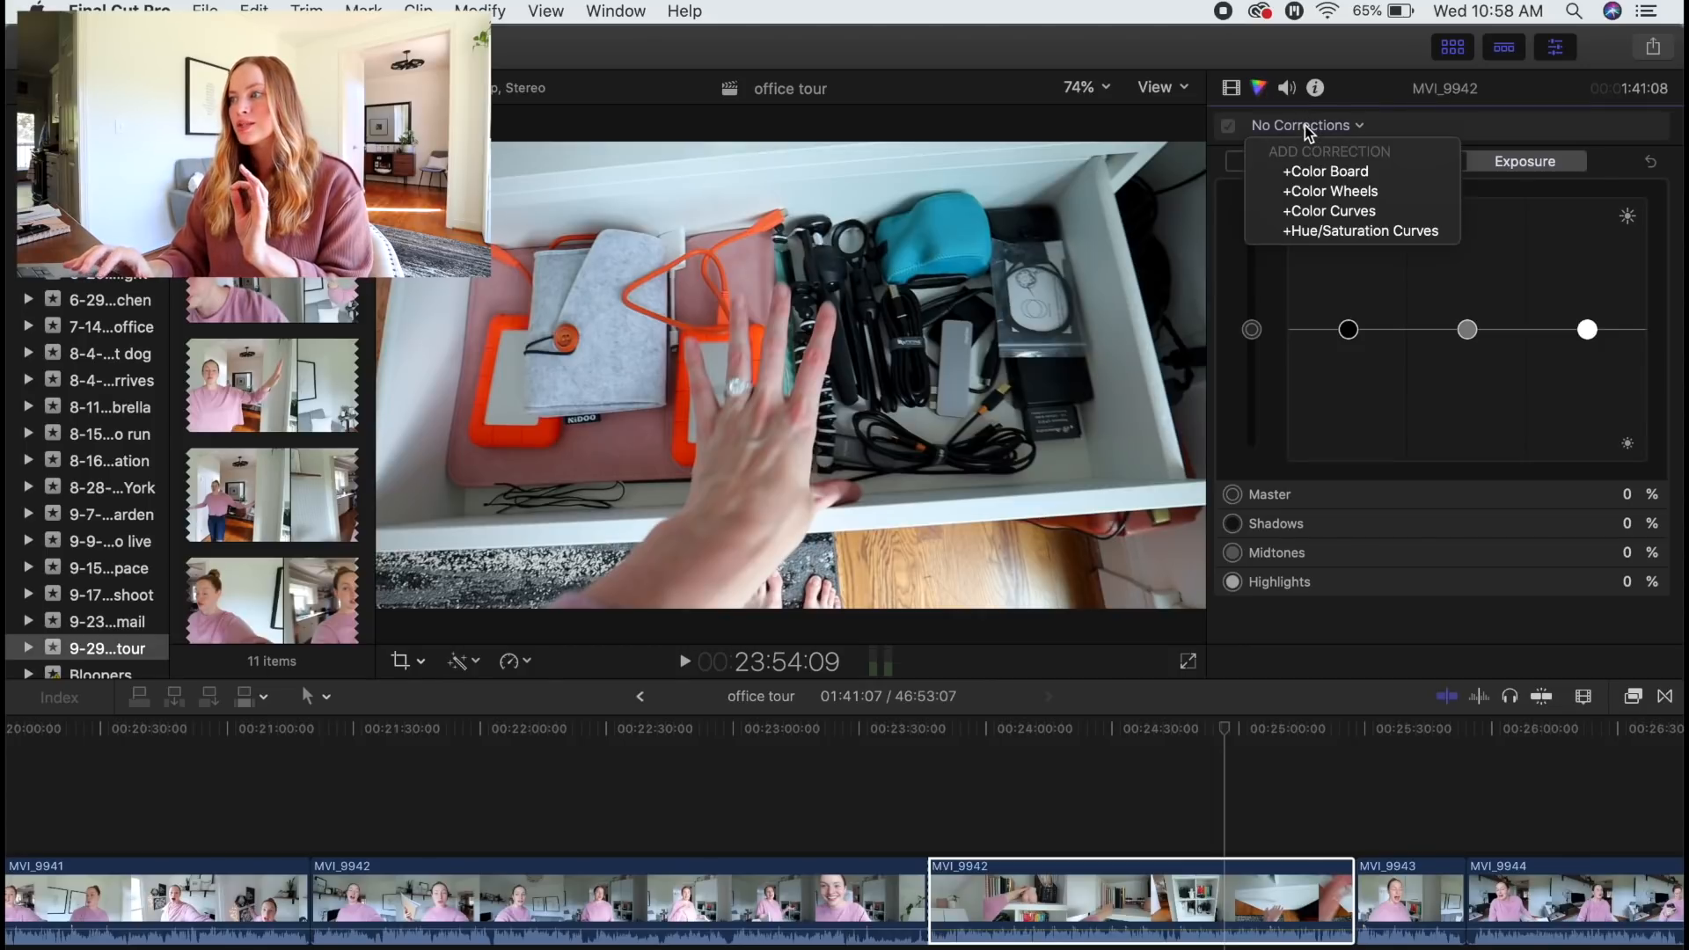
pyautogui.click(1323, 171)
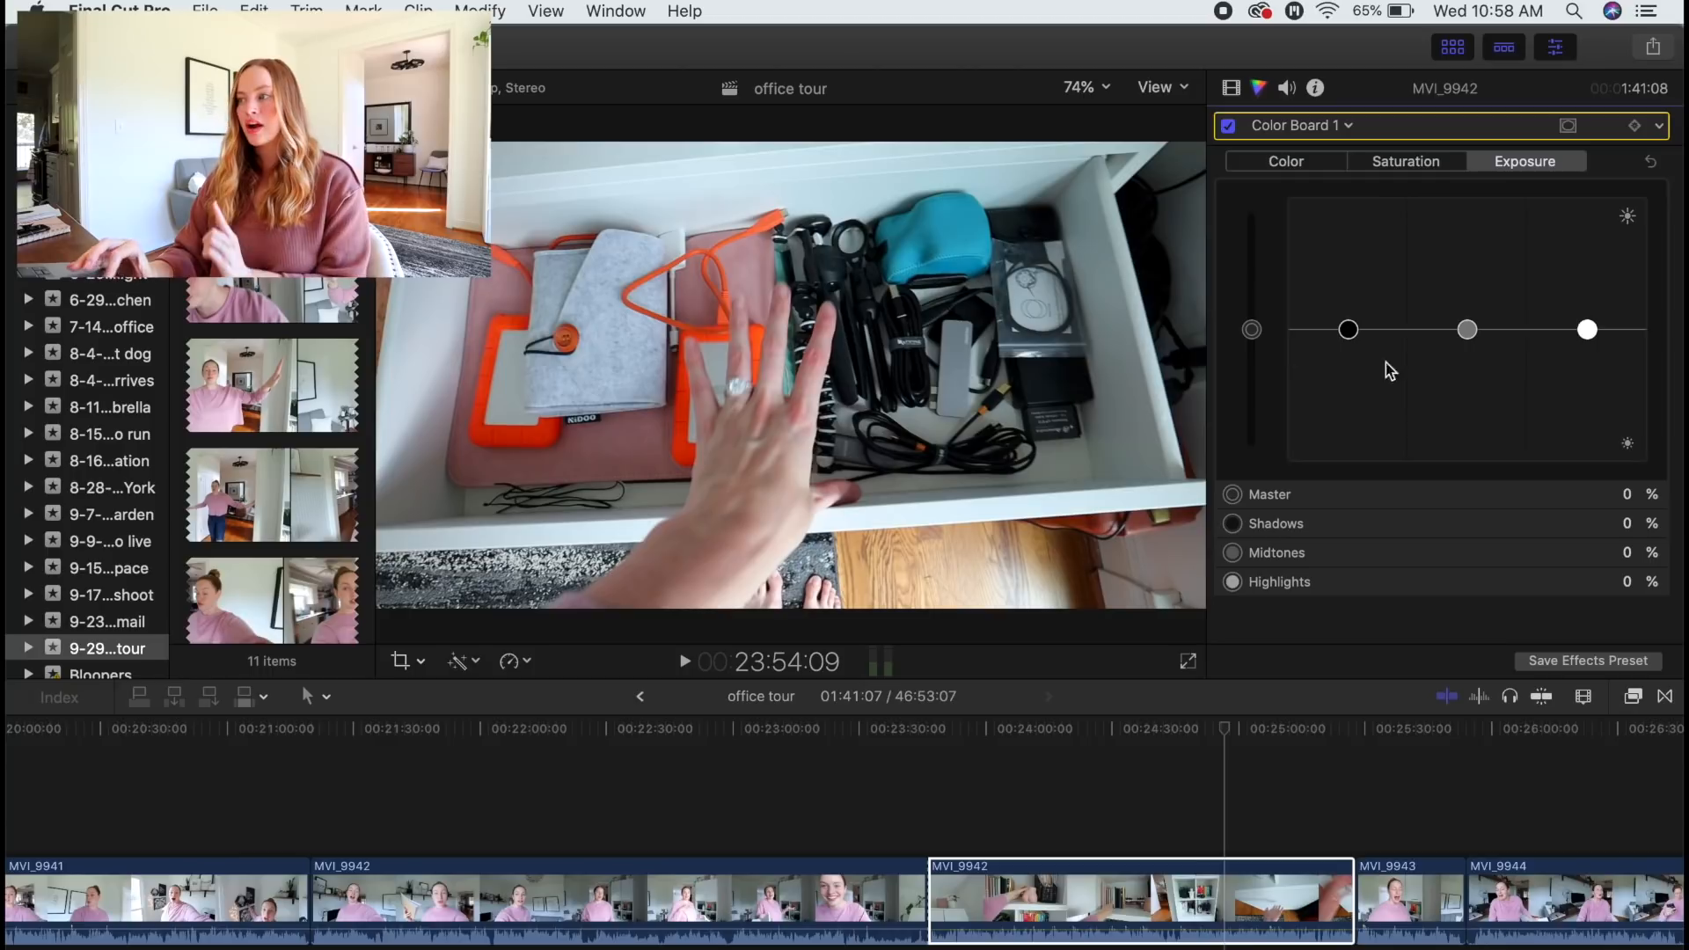
# Try Color Board saturation at -1% for highlights and shadows and 1% for midtones, and reset the saturation values
pyautogui.click(1427, 167)
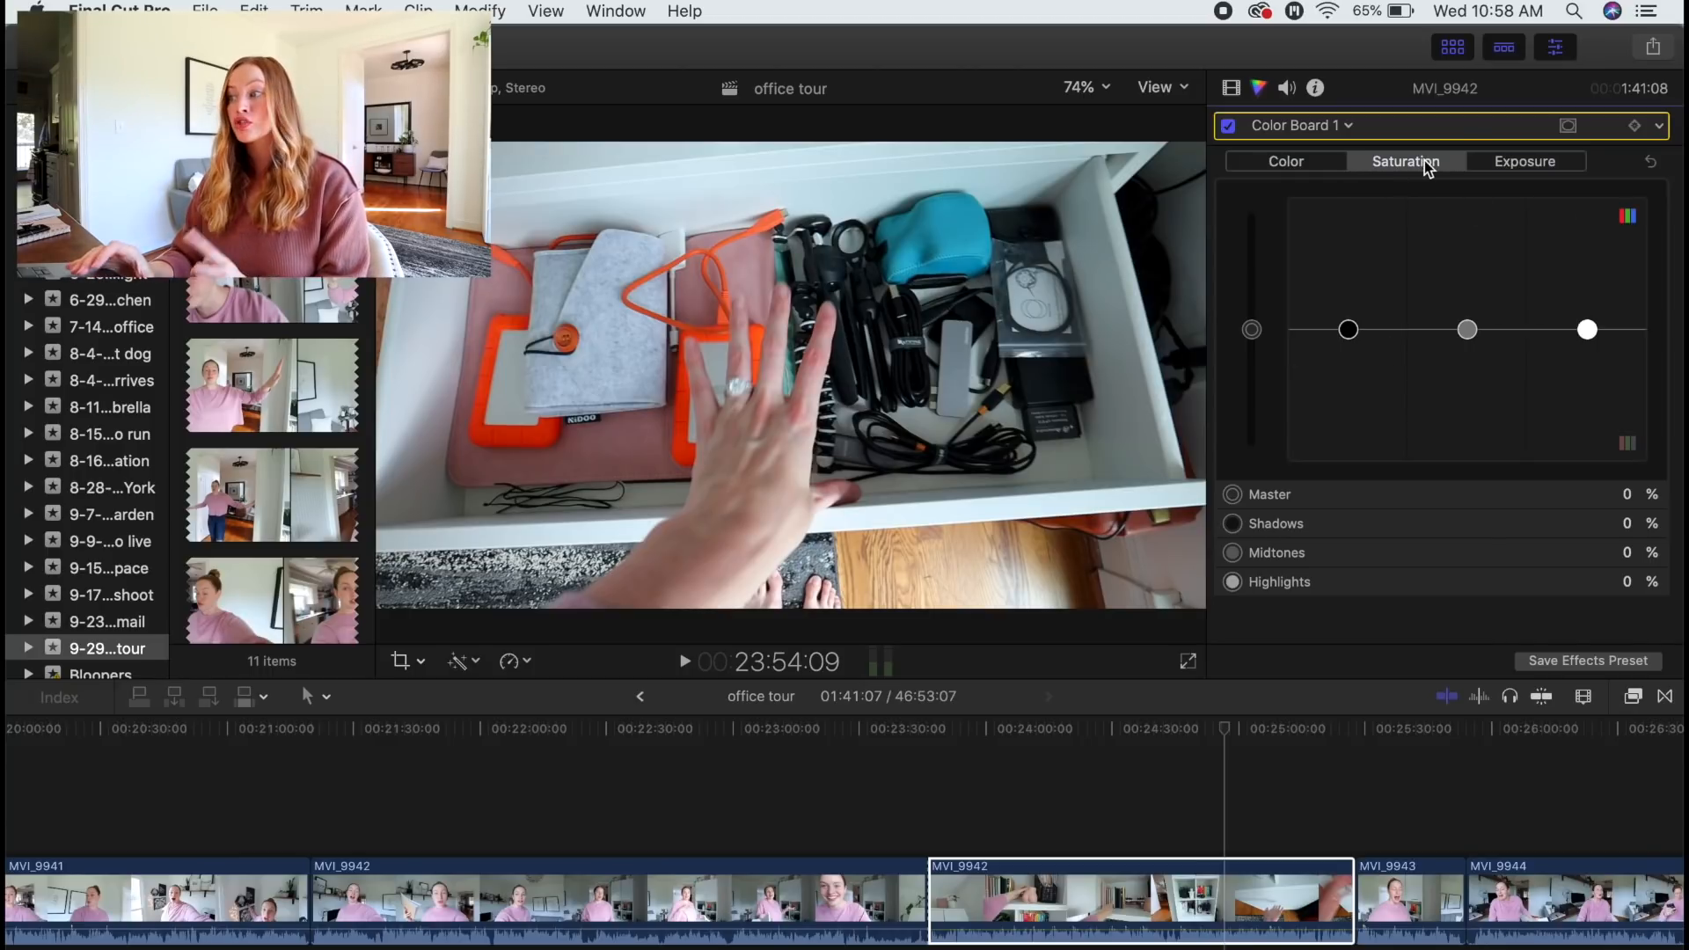
pyautogui.click(1296, 167)
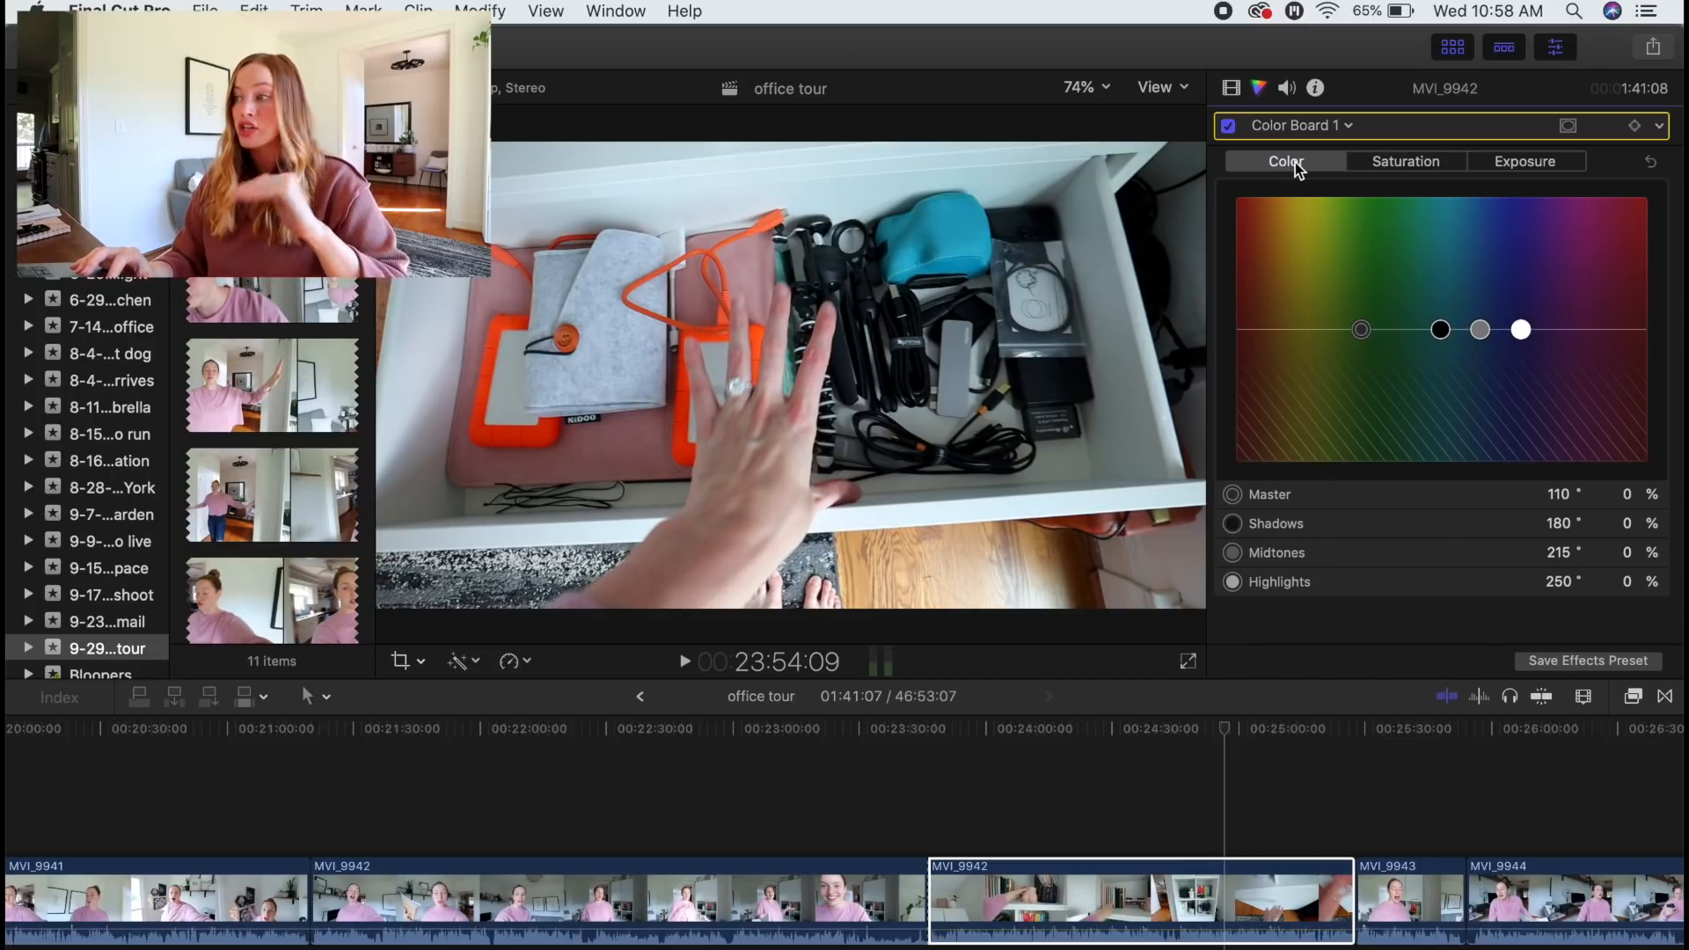
pyautogui.click(1423, 167)
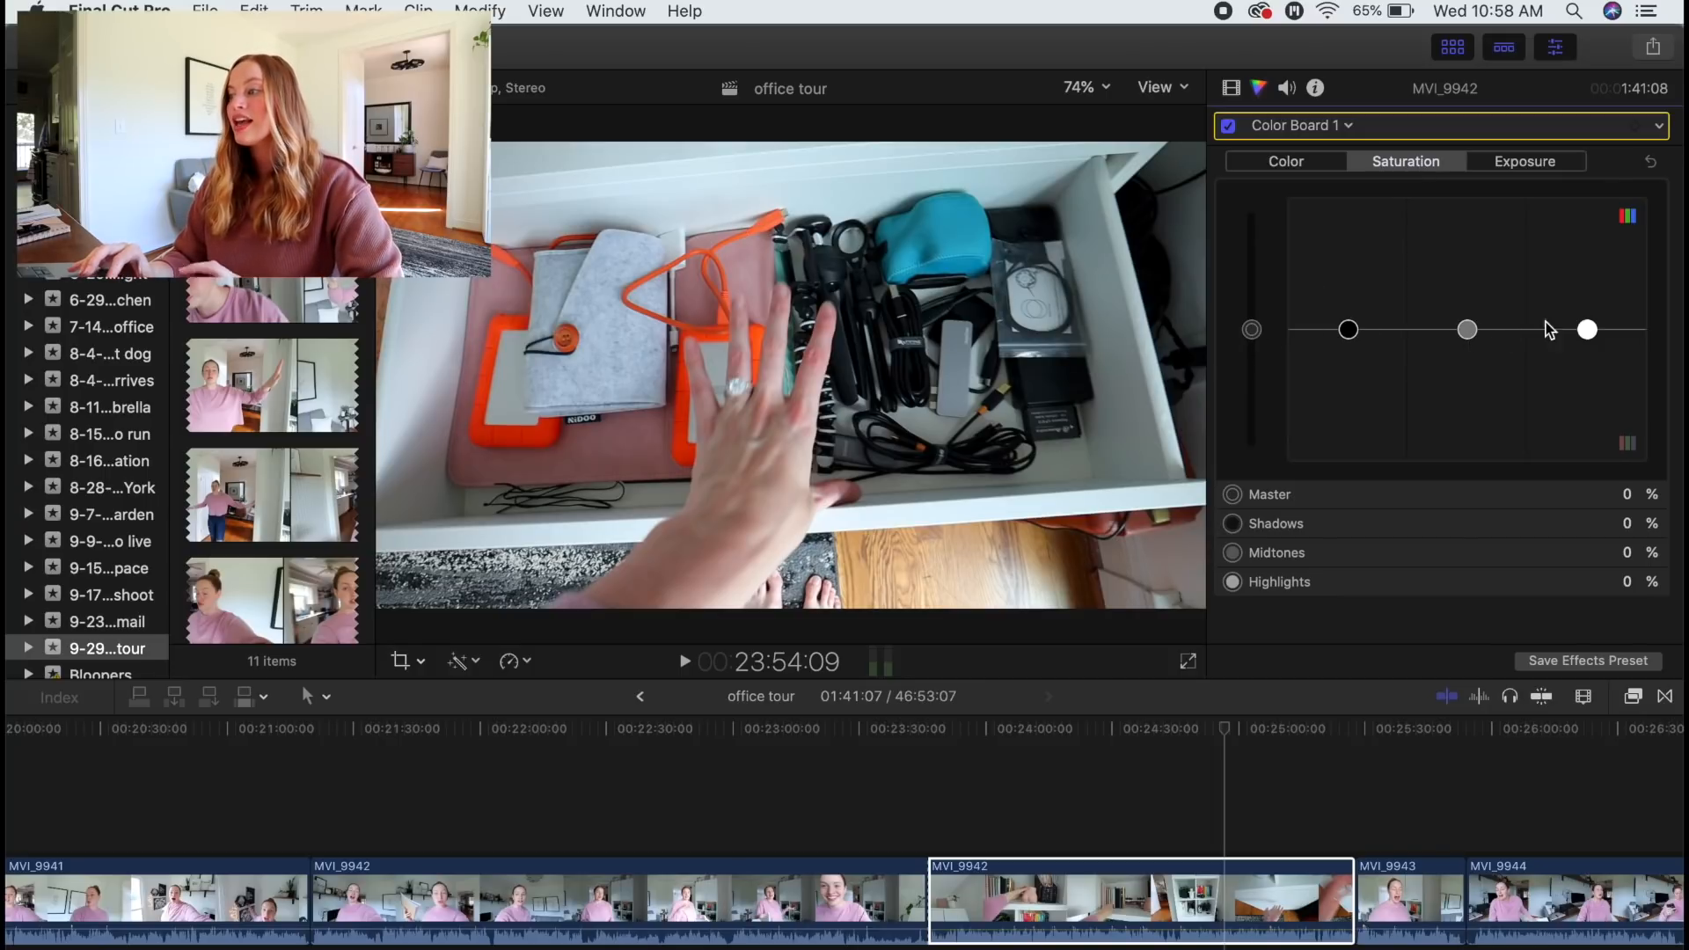
pyautogui.moveTo(1588, 330)
pyautogui.mouseDown()
pyautogui.moveTo(1588, 274)
pyautogui.moveTo(1588, 333)
pyautogui.mouseUp()
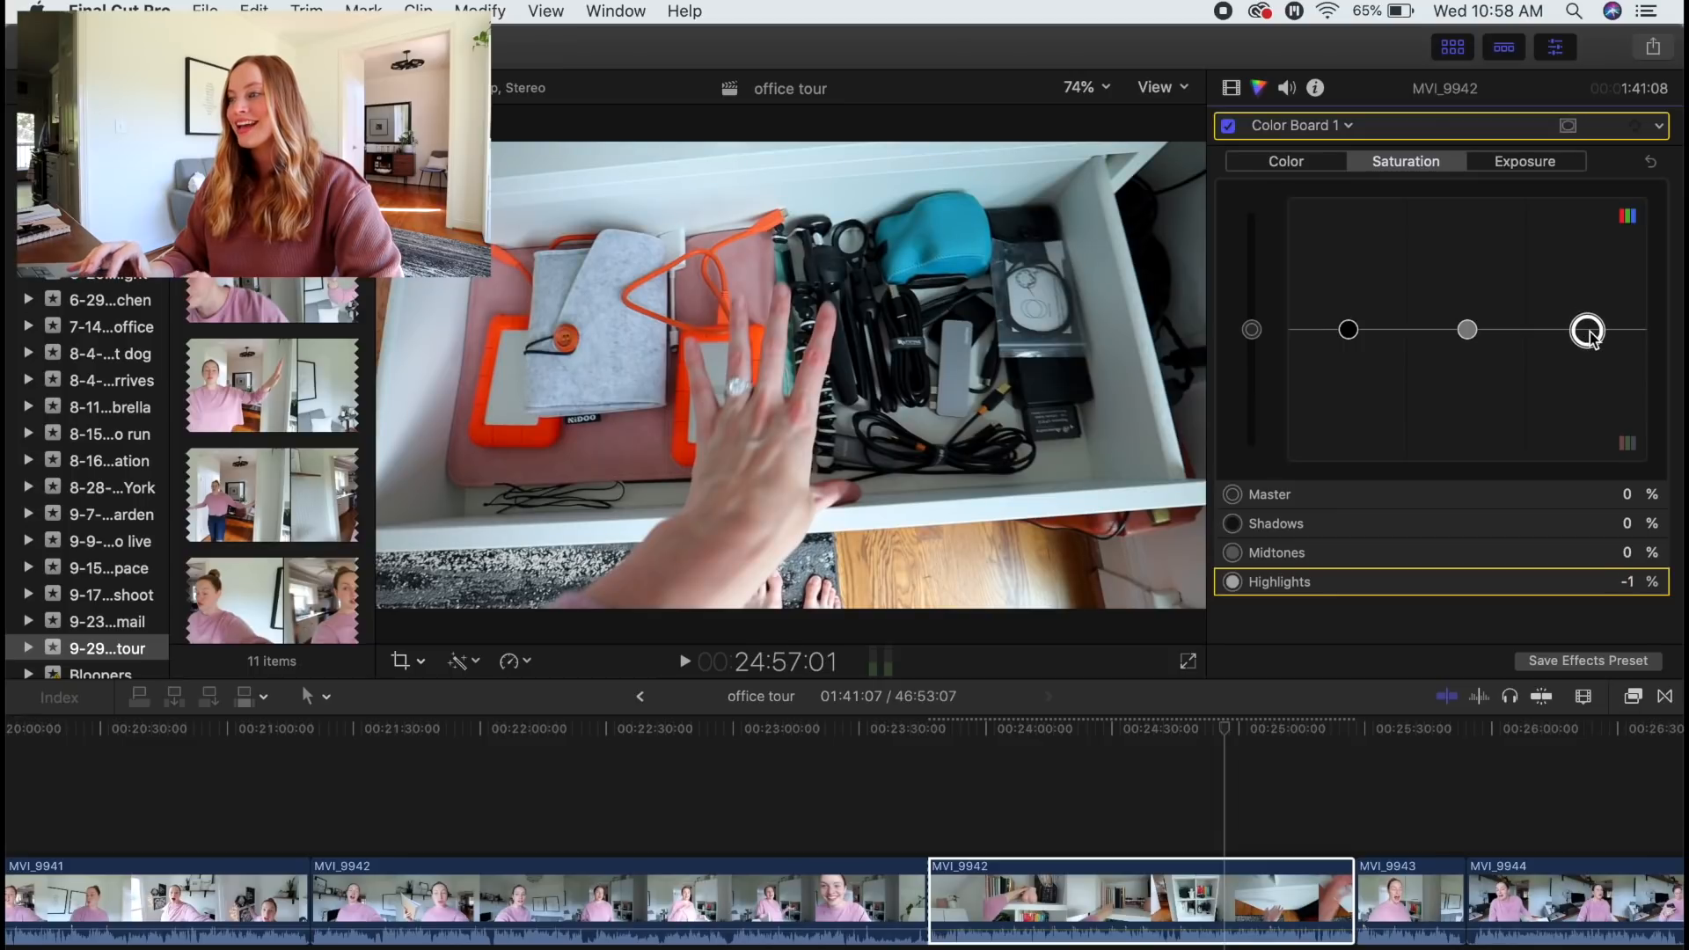
pyautogui.moveTo(1348, 330)
pyautogui.mouseDown()
pyautogui.moveTo(1347, 272)
pyautogui.moveTo(1343, 333)
pyautogui.mouseUp()
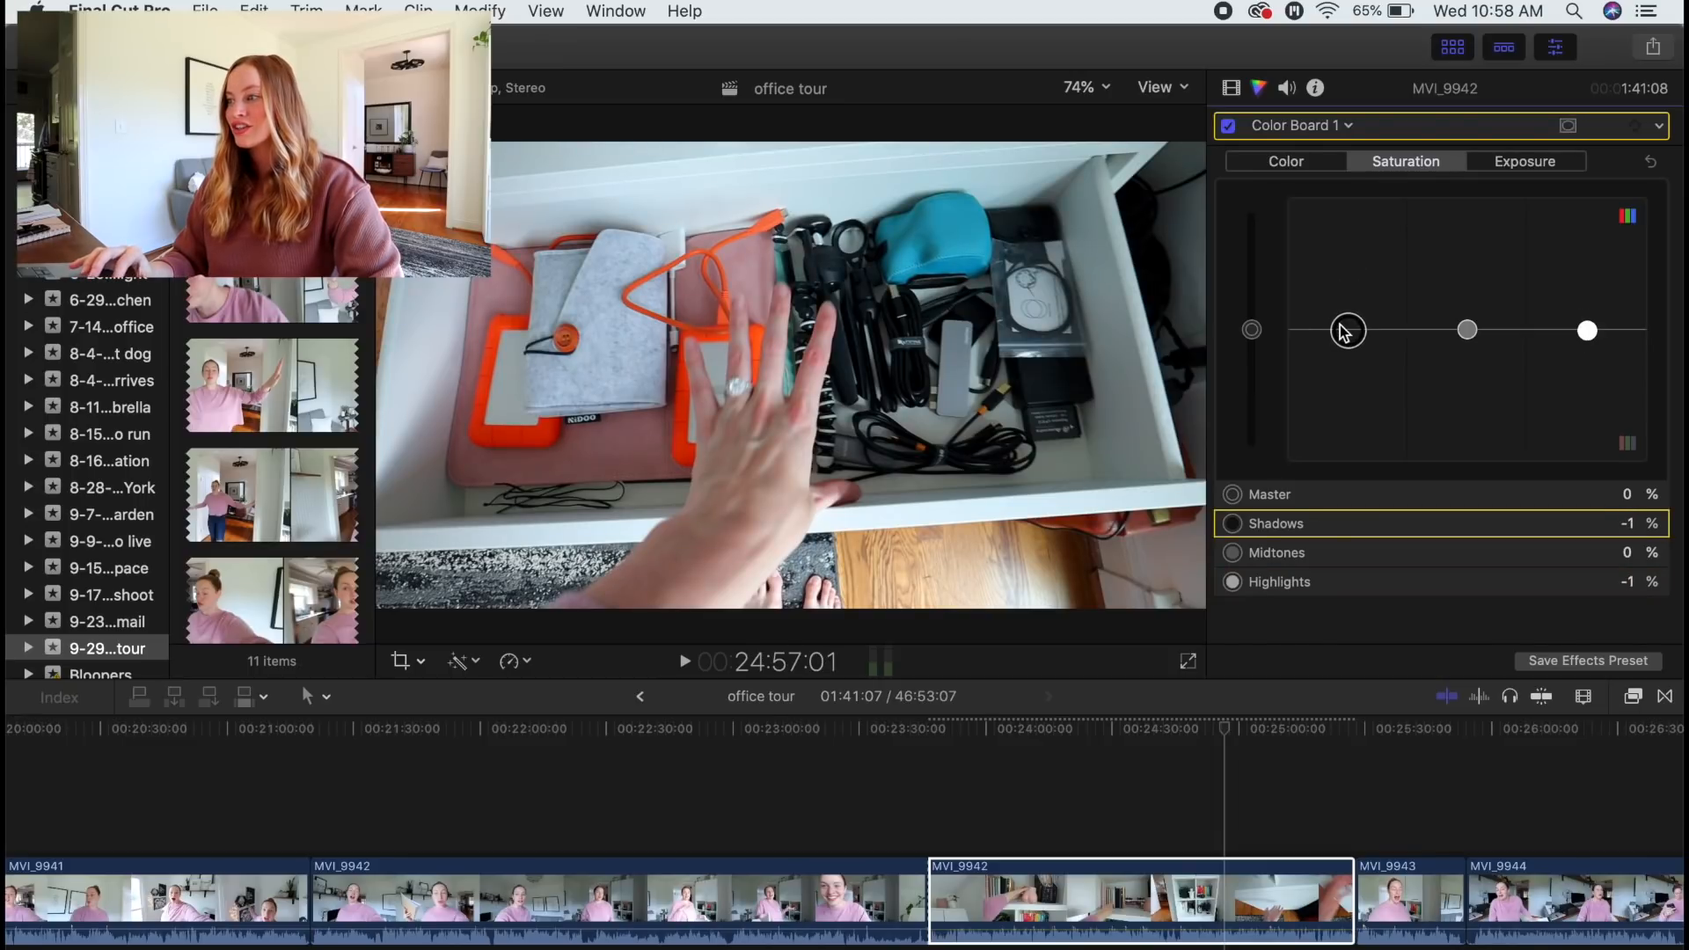
pyautogui.moveTo(1465, 332)
pyautogui.mouseDown()
pyautogui.moveTo(1466, 251)
pyautogui.moveTo(1467, 337)
pyautogui.mouseUp()
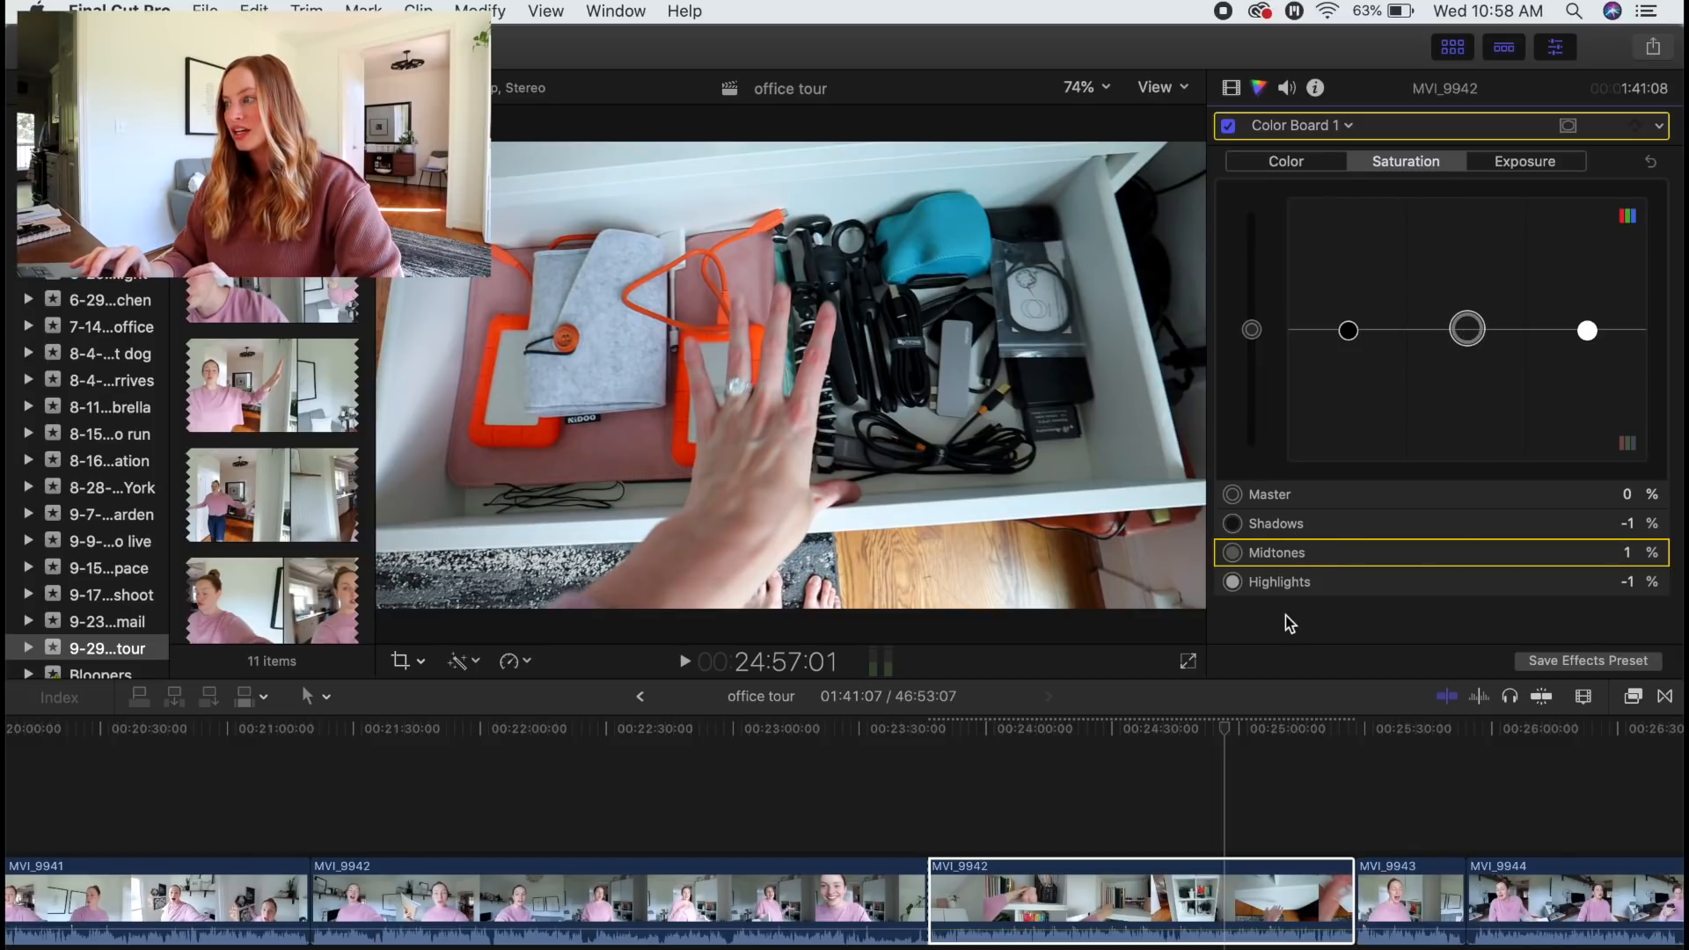
pyautogui.click(1651, 163)
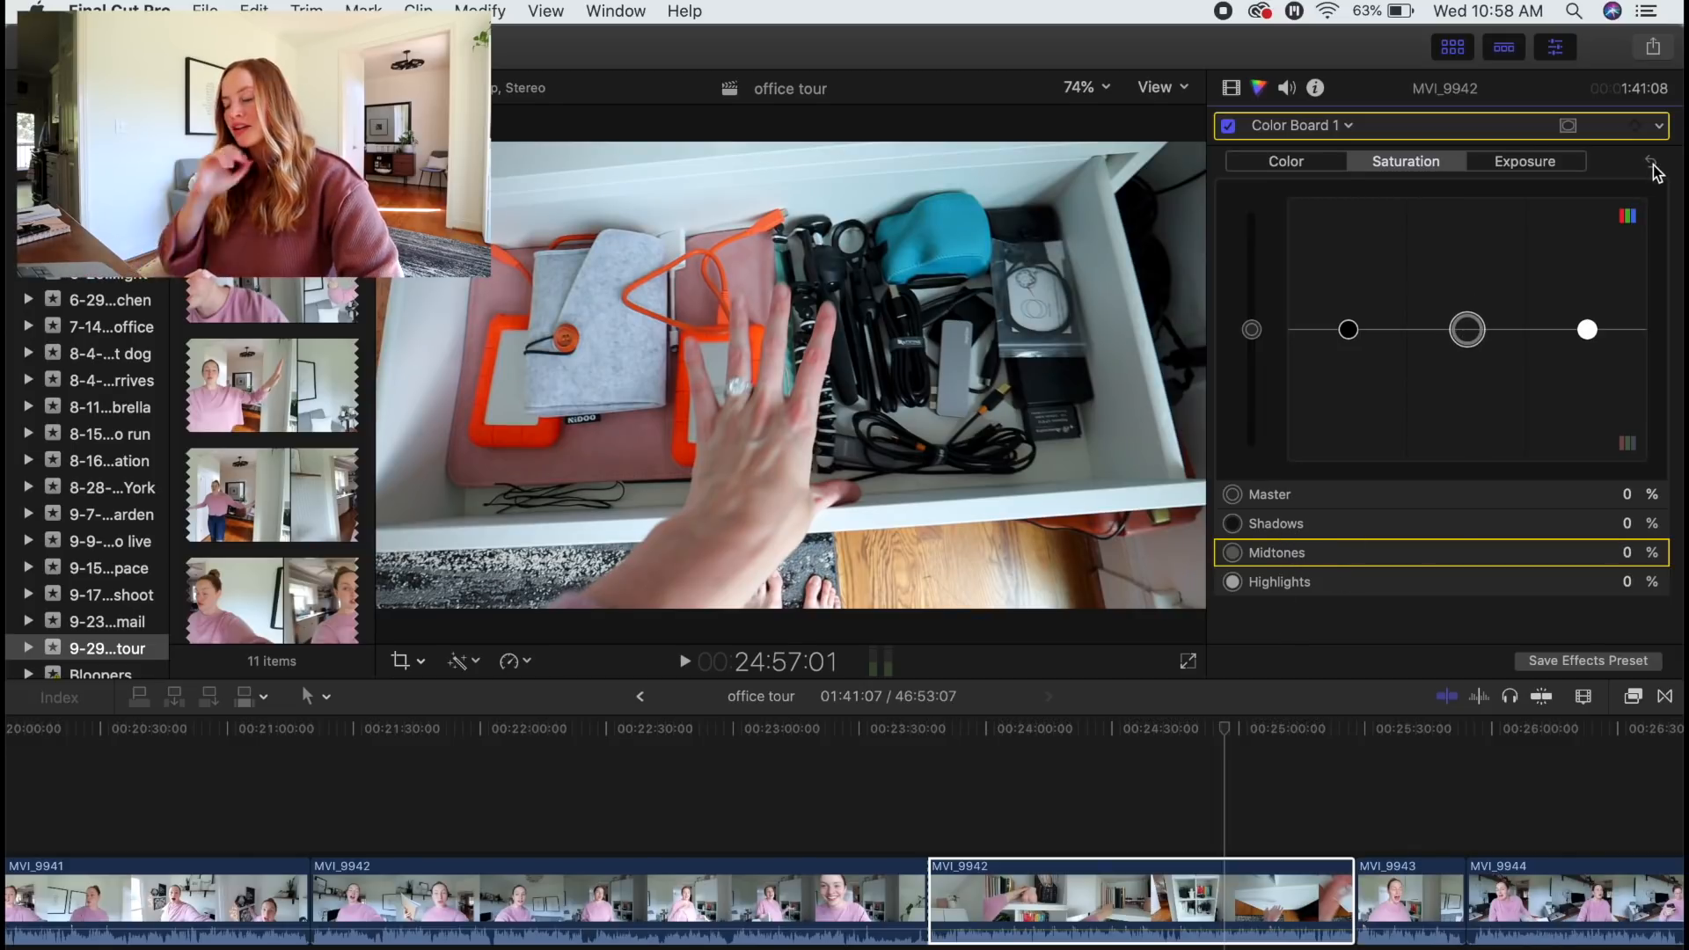
# Brighten the clip with Color Board exposure, setting midtones to 3% and highlights to 22% while keeping shadows at 0%
pyautogui.click(1553, 163)
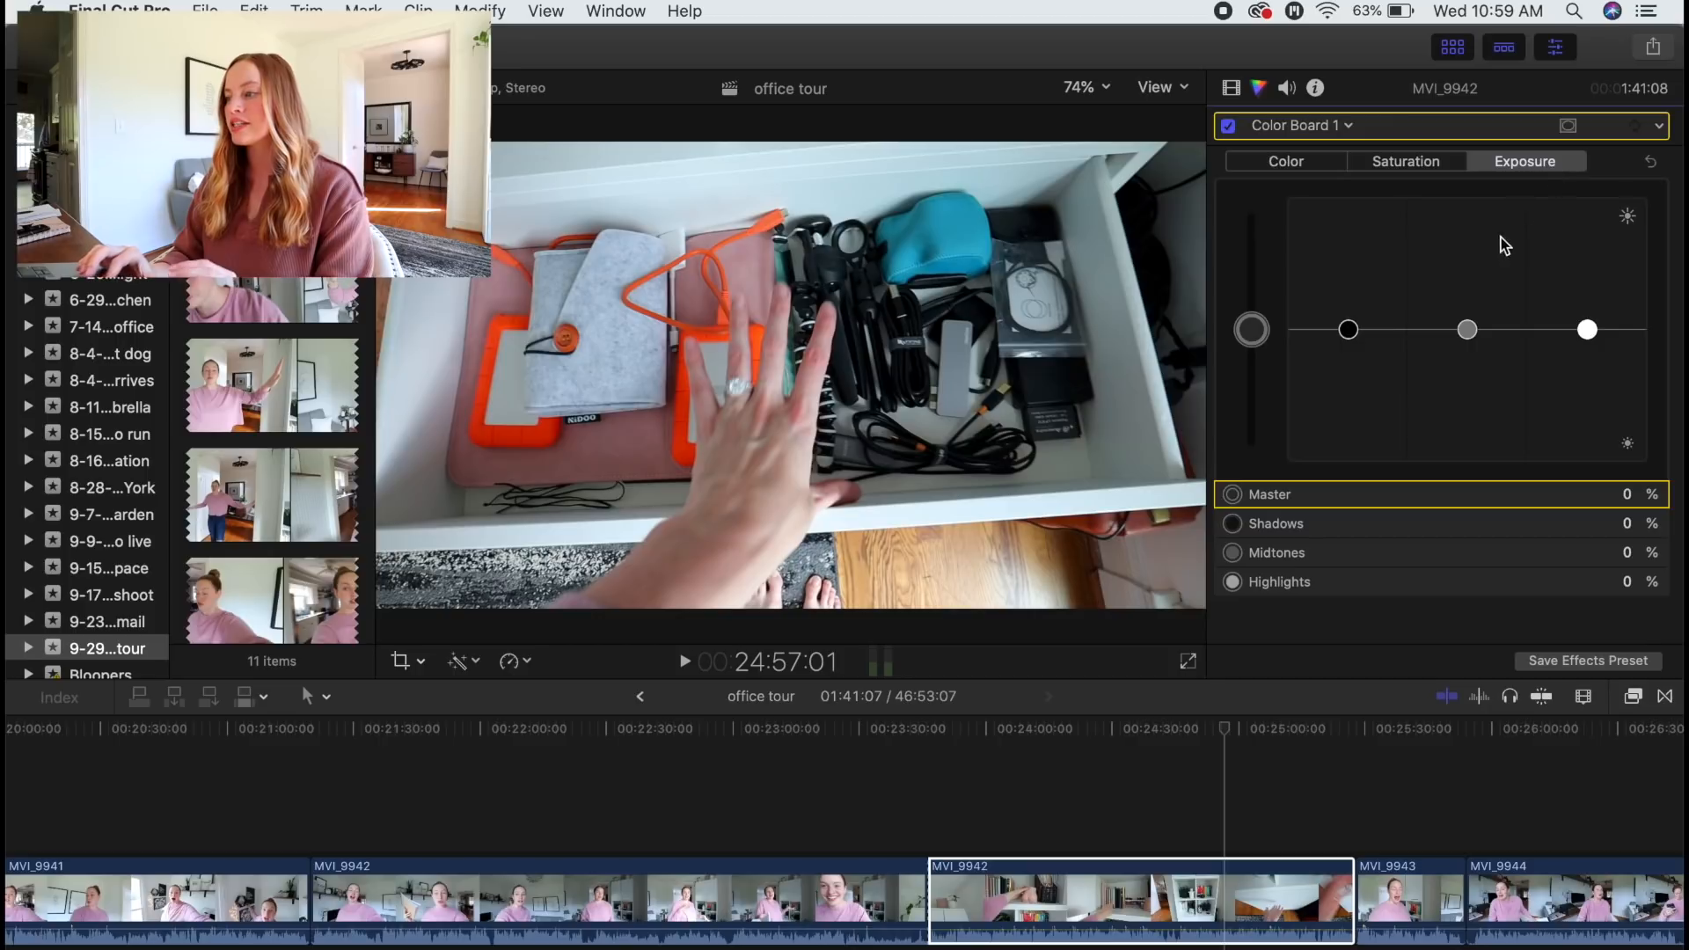
pyautogui.moveTo(1468, 329)
pyautogui.mouseDown()
pyautogui.moveTo(1468, 312)
pyautogui.moveTo(1460, 431)
pyautogui.moveTo(1463, 313)
pyautogui.moveTo(1460, 327)
pyautogui.mouseUp()
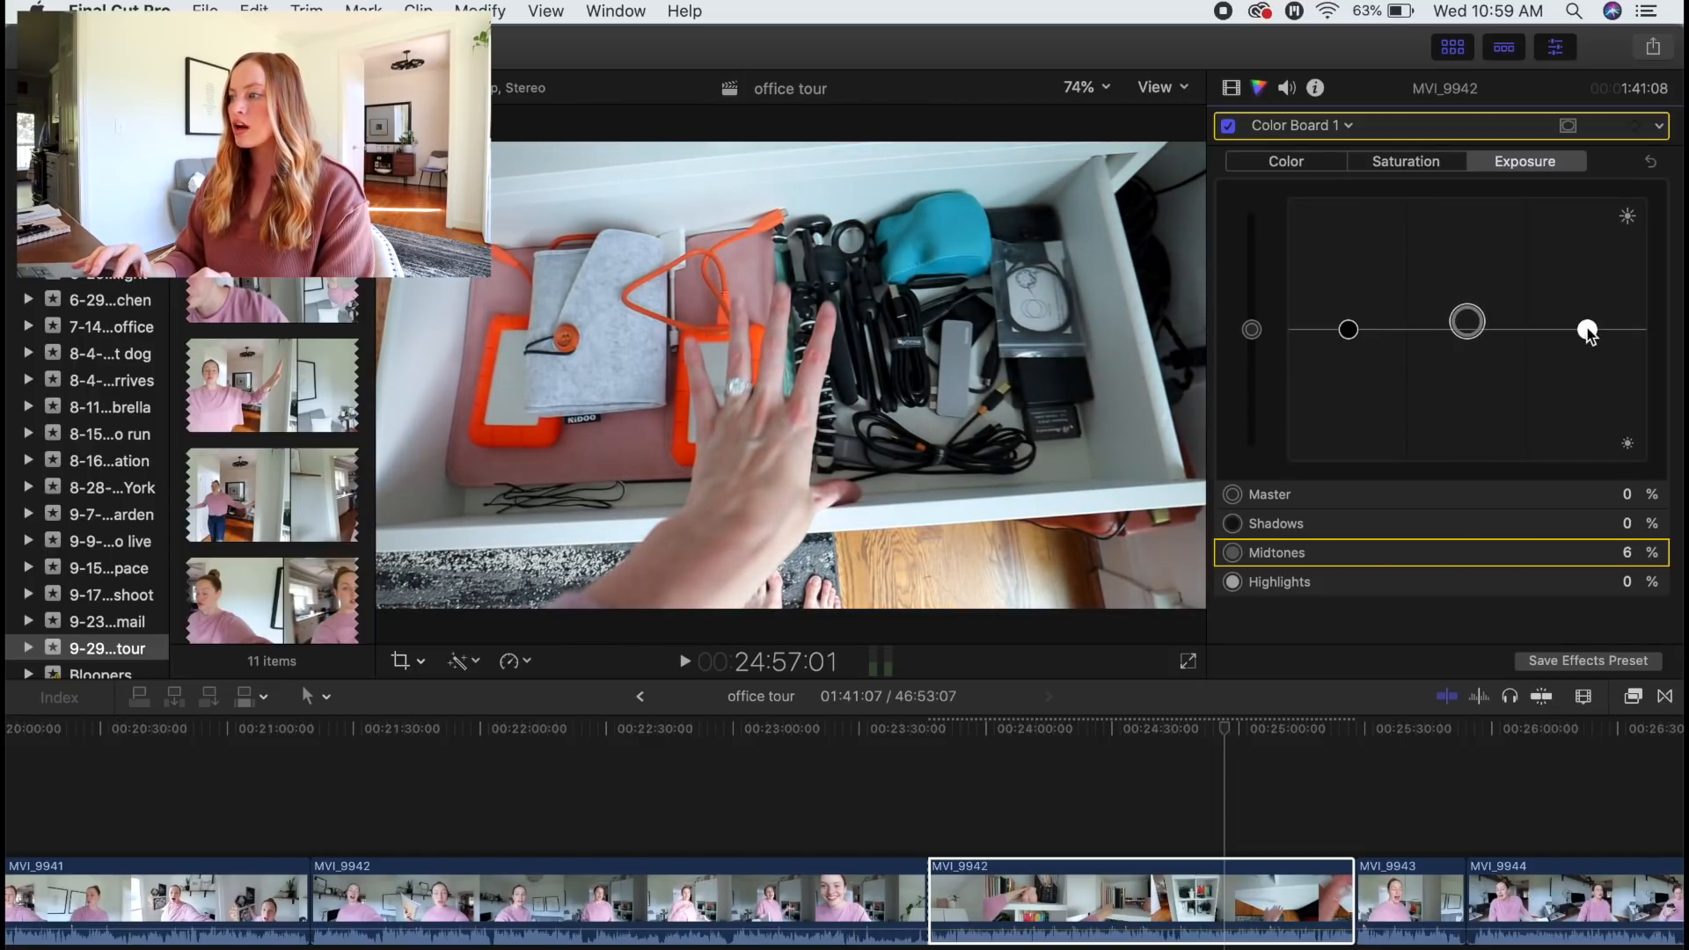
pyautogui.moveTo(1588, 333); pyautogui.dragTo(1590, 300)
pyautogui.moveTo(1468, 321); pyautogui.dragTo(1475, 326)
pyautogui.moveTo(1587, 299); pyautogui.dragTo(1588, 302)
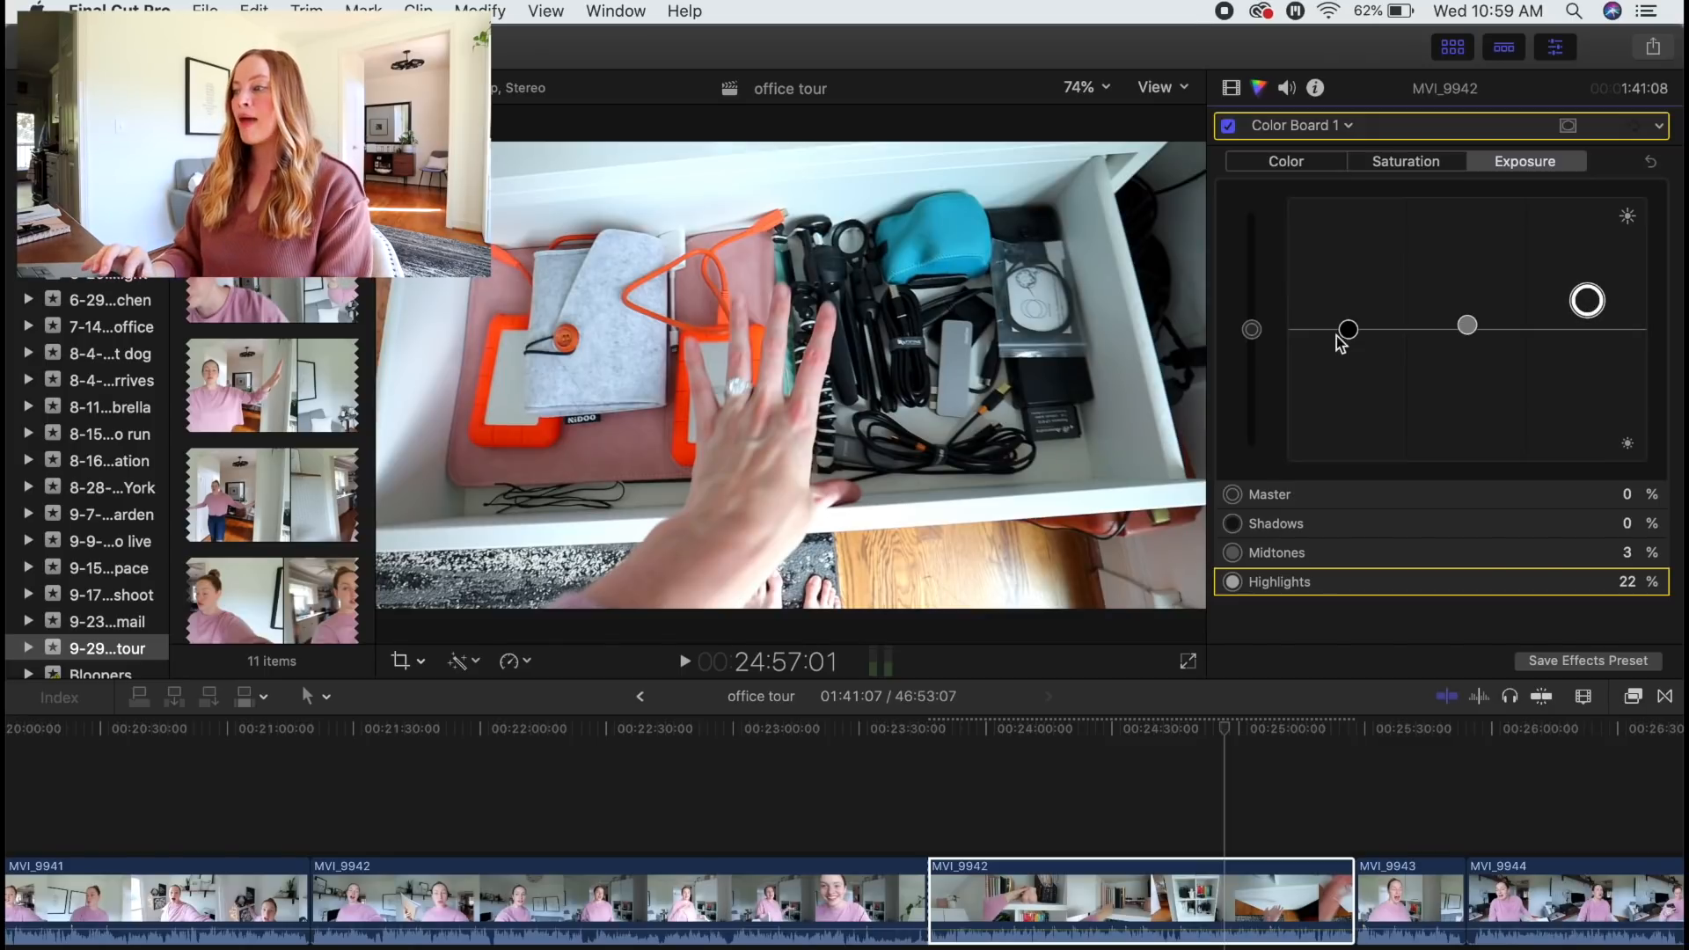
pyautogui.moveTo(1350, 332); pyautogui.dragTo(1350, 335)
# Add a Color Wheels correction to the MVI_9942 clip and warm its temperature to 5272
pyautogui.click(1307, 128)
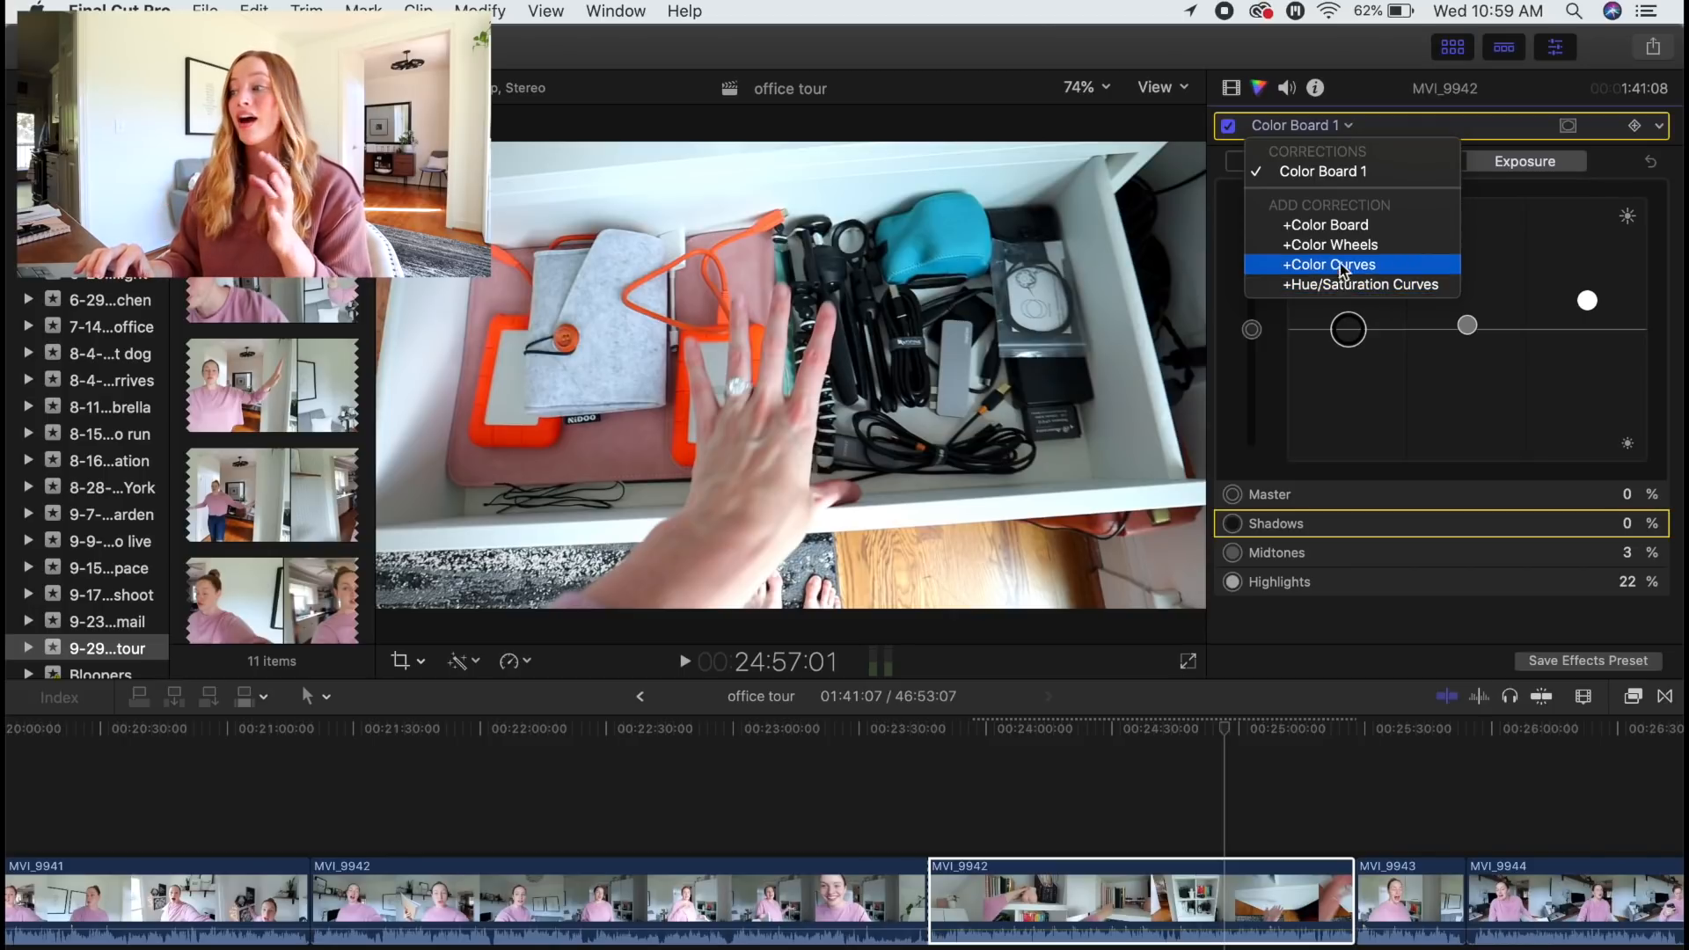
pyautogui.click(1333, 245)
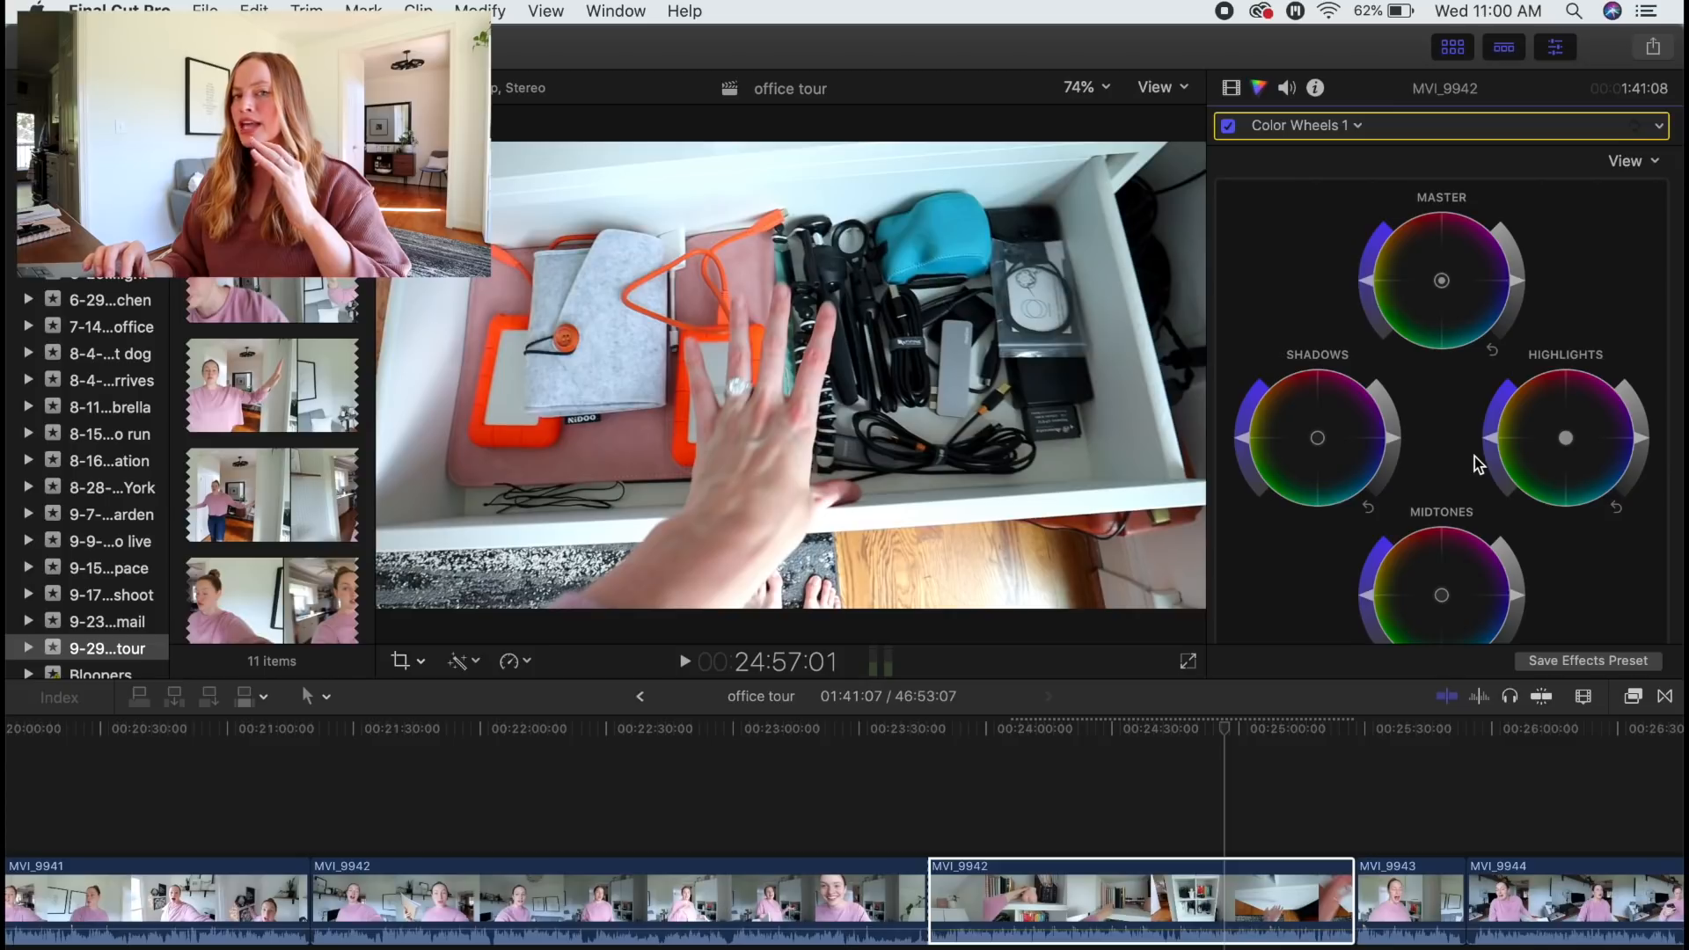
pyautogui.scroll(-3, 1478, 465)
pyautogui.scroll(-3, 1478, 465)
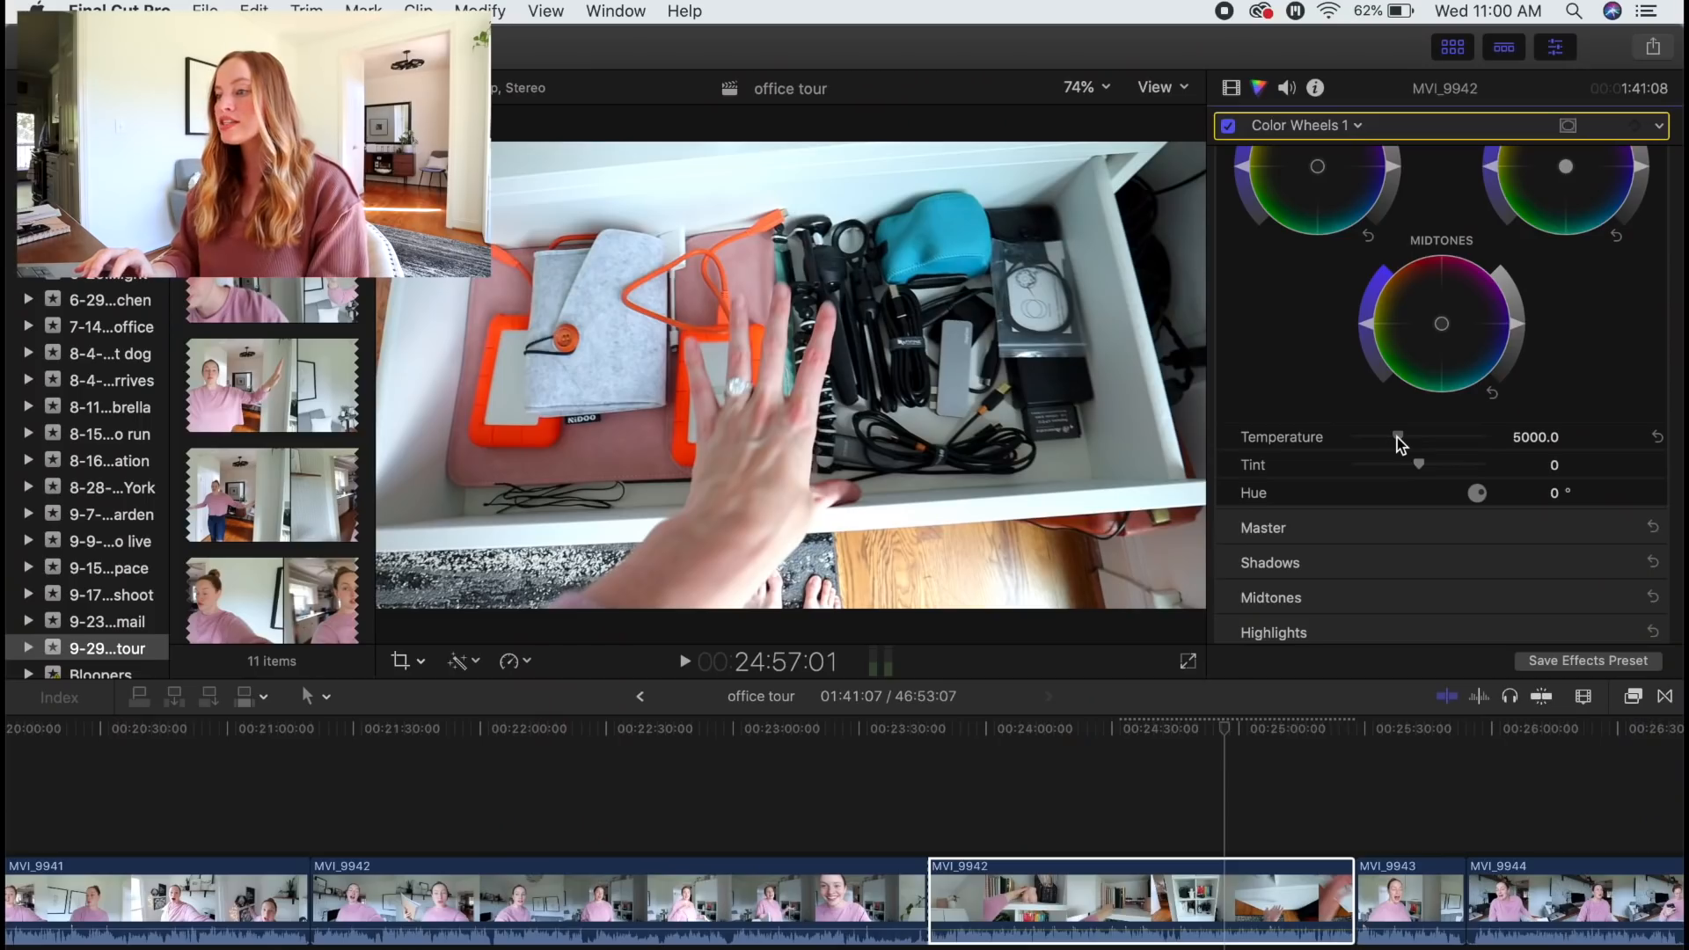
pyautogui.moveTo(1402, 437)
pyautogui.mouseDown()
pyautogui.moveTo(1359, 444)
pyautogui.moveTo(1446, 451)
pyautogui.moveTo(1404, 444)
pyautogui.mouseUp()
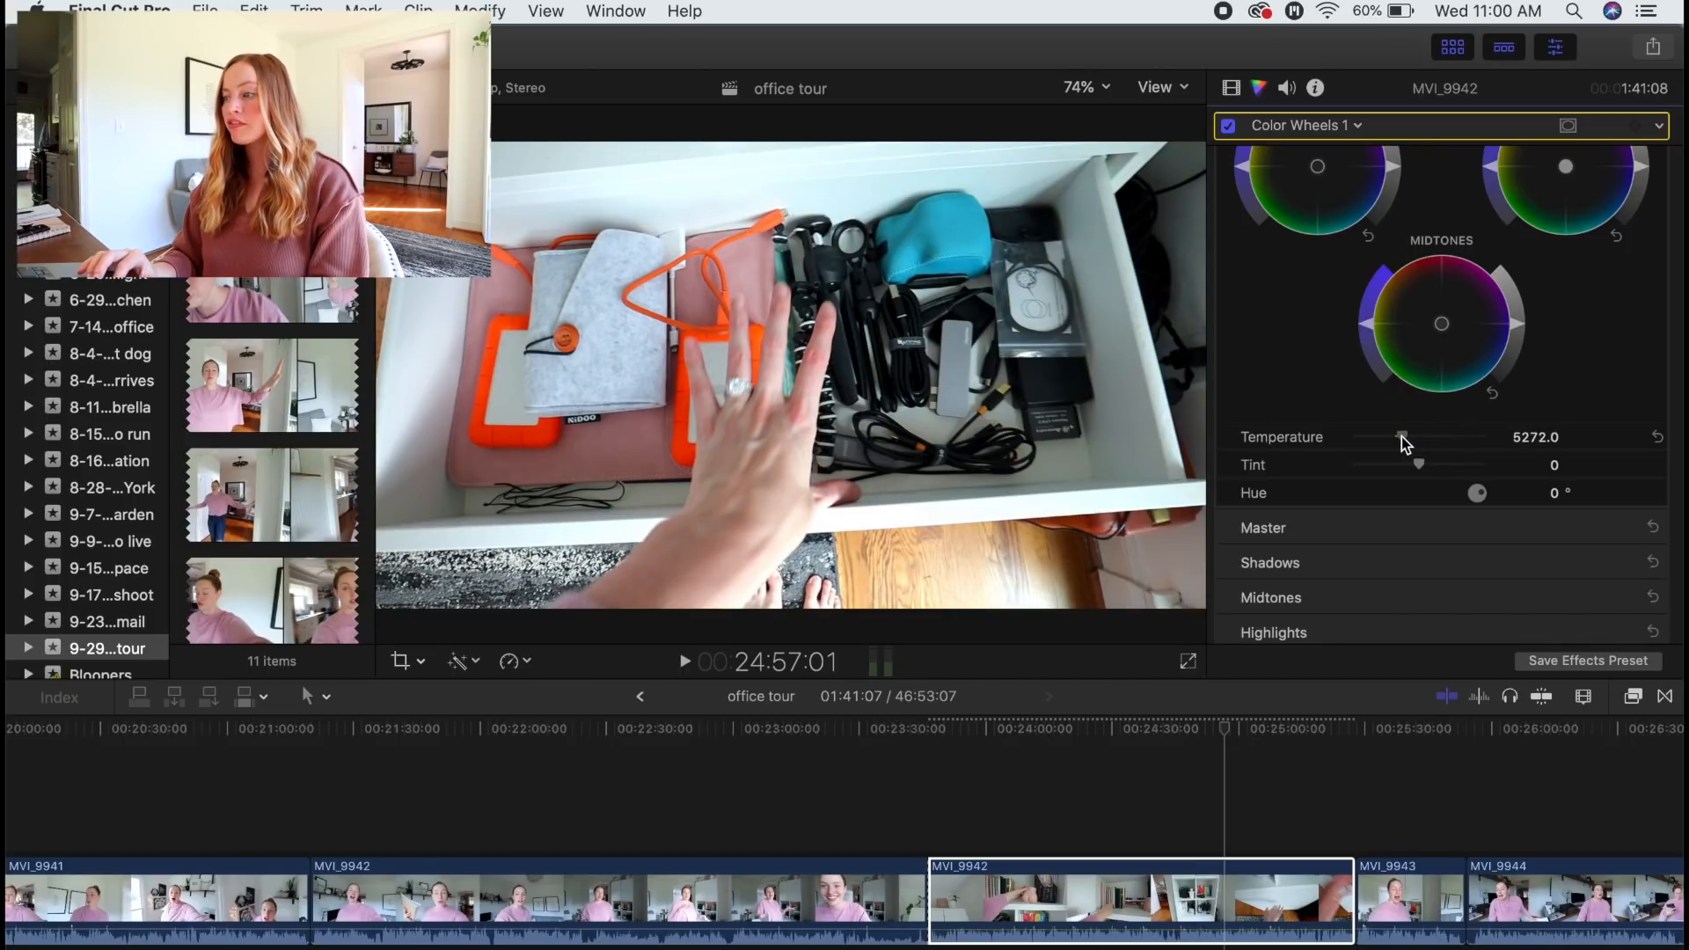